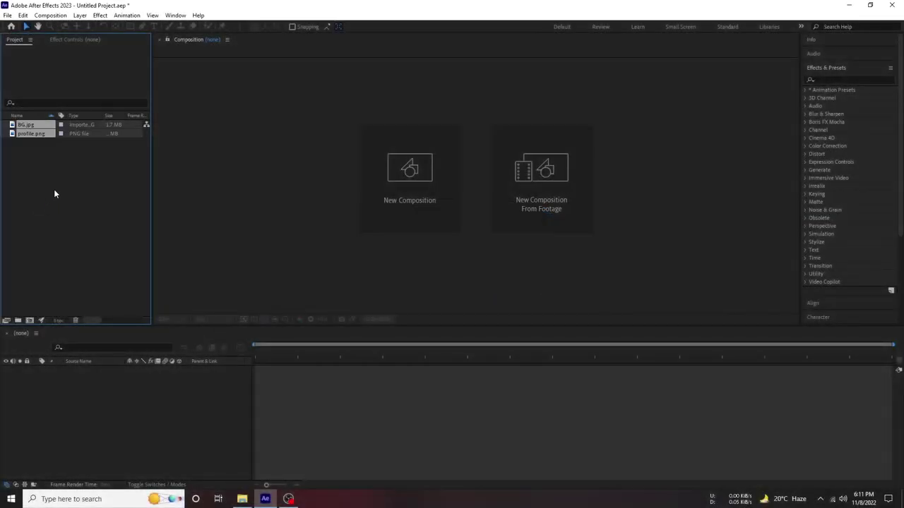
- Create a 1920×1080, 29.97 fps composition named Comp 1 with a 0;00;05;00 duration
click(392, 168)
click(443, 311)
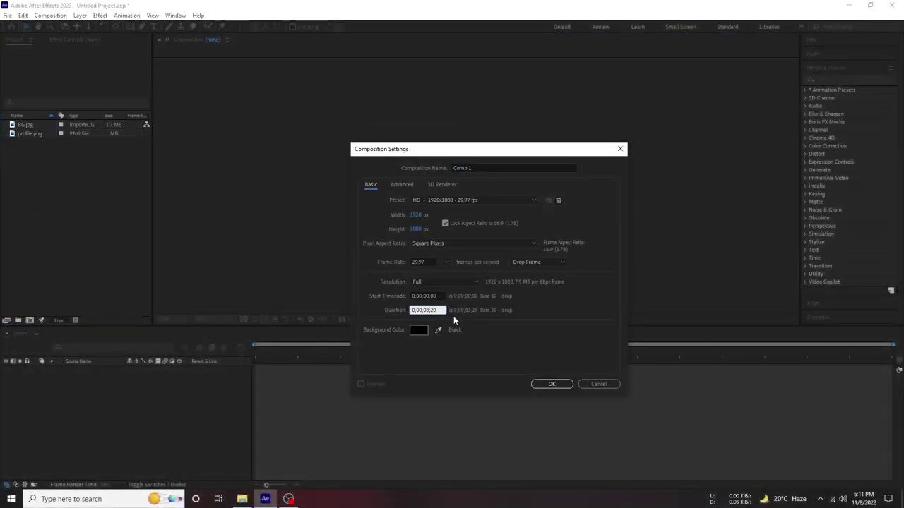
text(5)
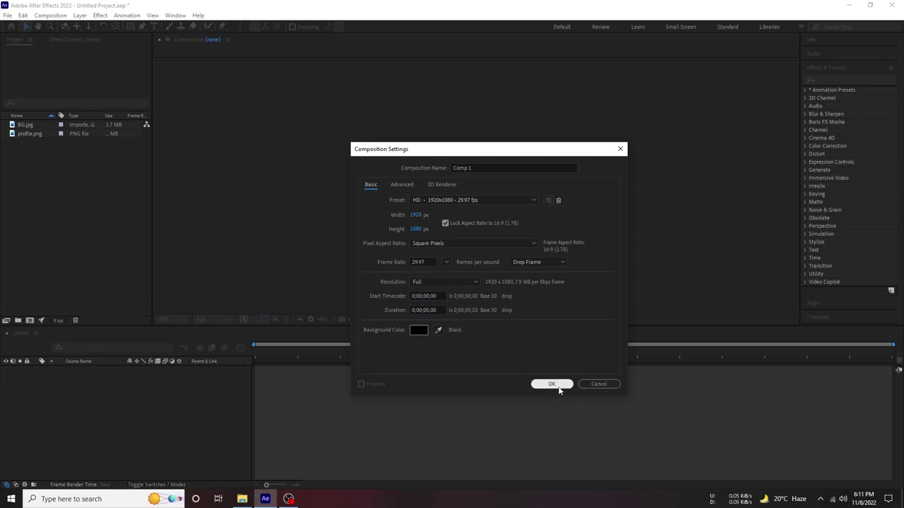
click(558, 386)
click(170, 319)
- Add BG.jpg to Comp 1 and scale it to fit the composition frame
click(186, 176)
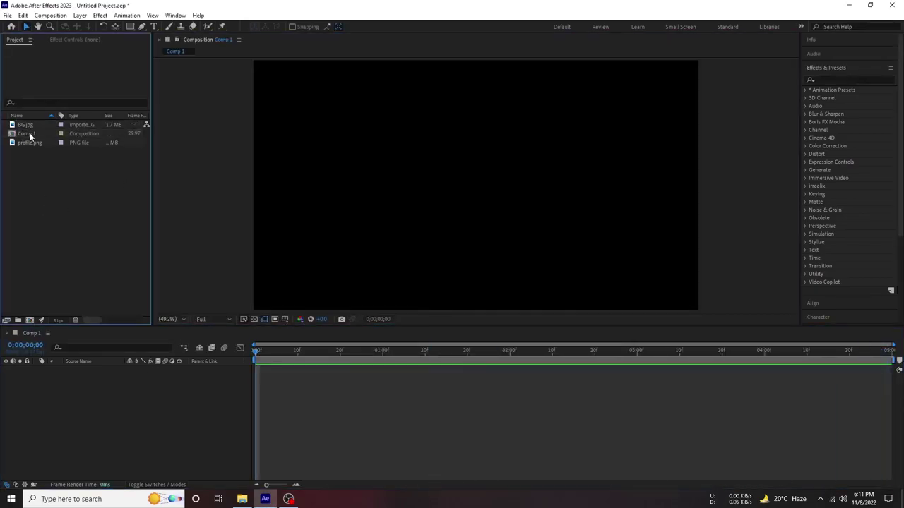
drag(26, 124, 56, 385)
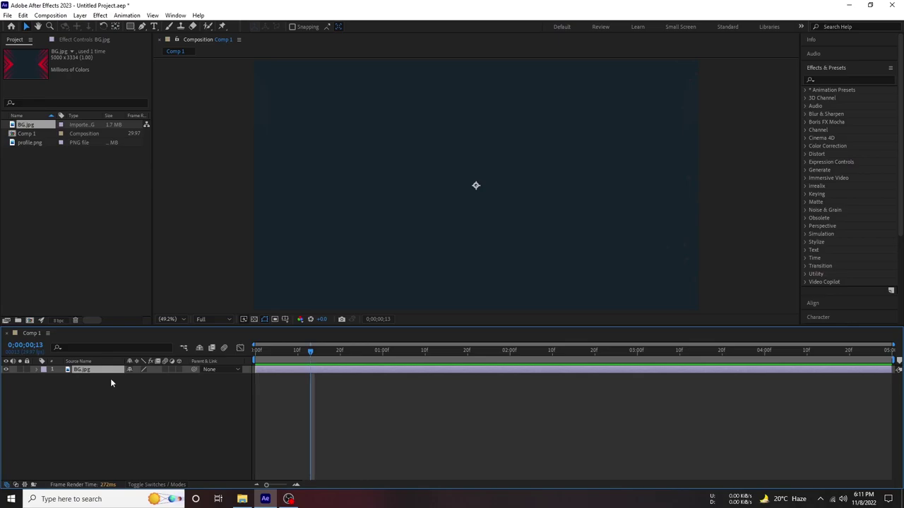
right_click(94, 369)
mouse_move(141, 128)
click(229, 252)
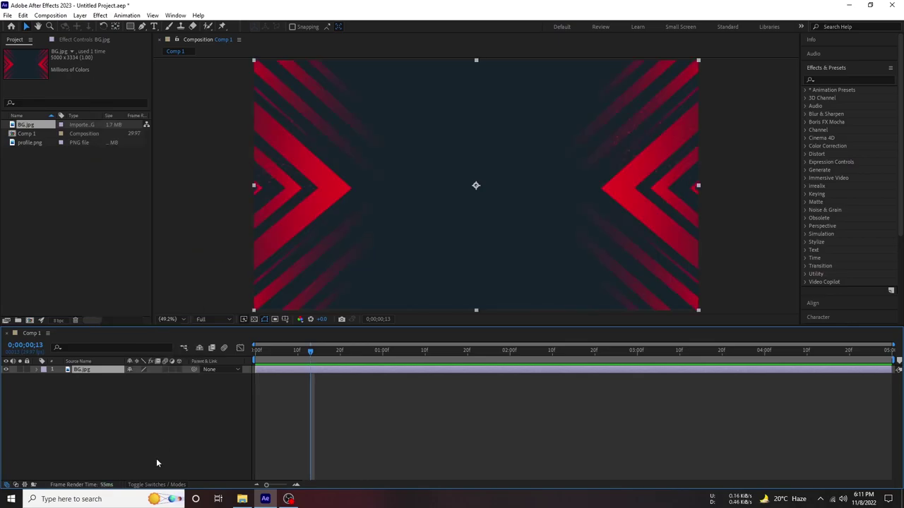
- Pre-compose the BG.jpg layer into BG.jpg Comp 1
click(83, 371)
right_click(84, 371)
click(83, 370)
right_click(83, 371)
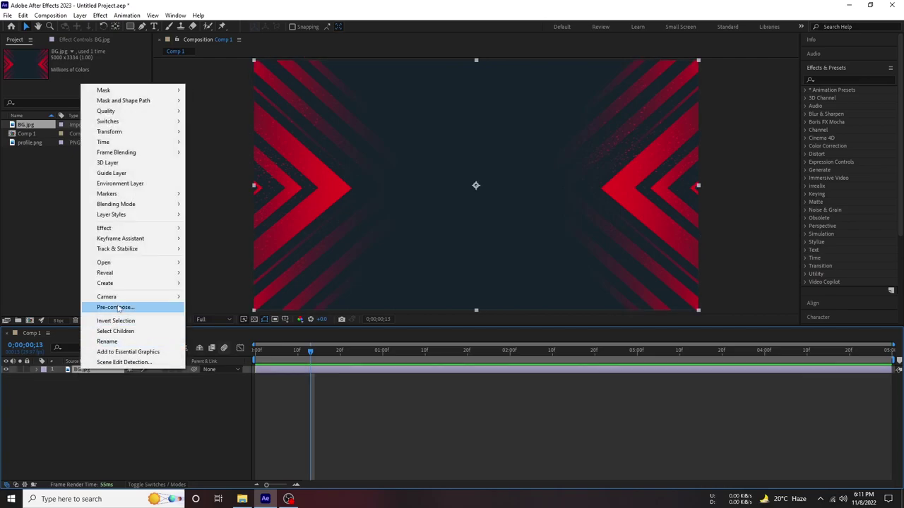
click(120, 308)
click(476, 310)
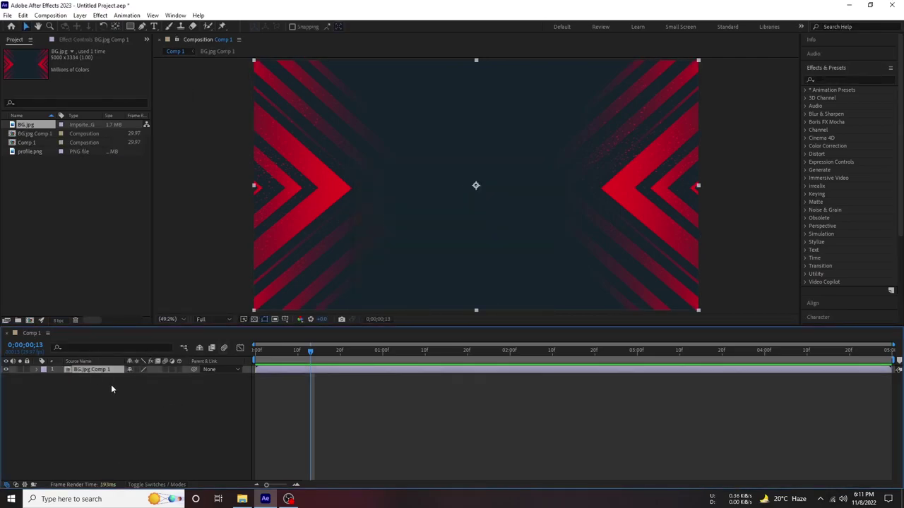
- Rename the pre-composed layer to BG
right_click(96, 371)
click(116, 344)
text(BG)
click(145, 424)
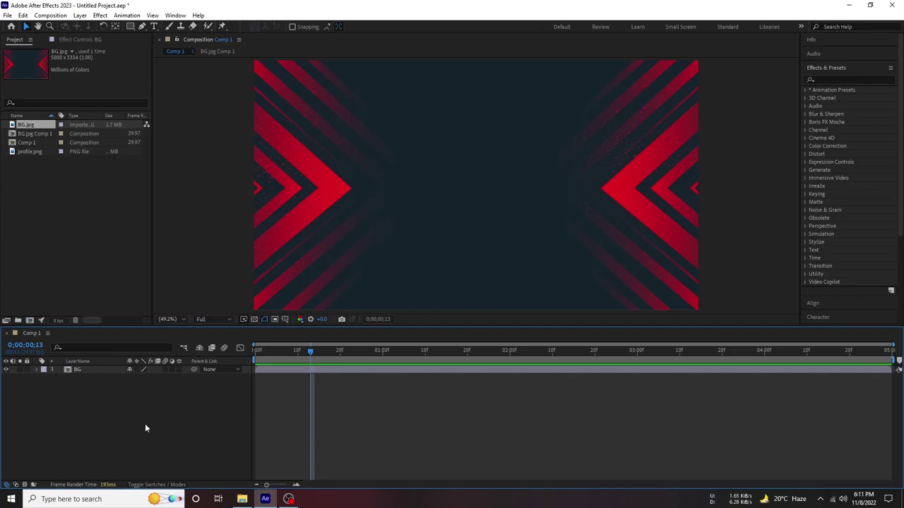
right_click(96, 414)
key(Escape)
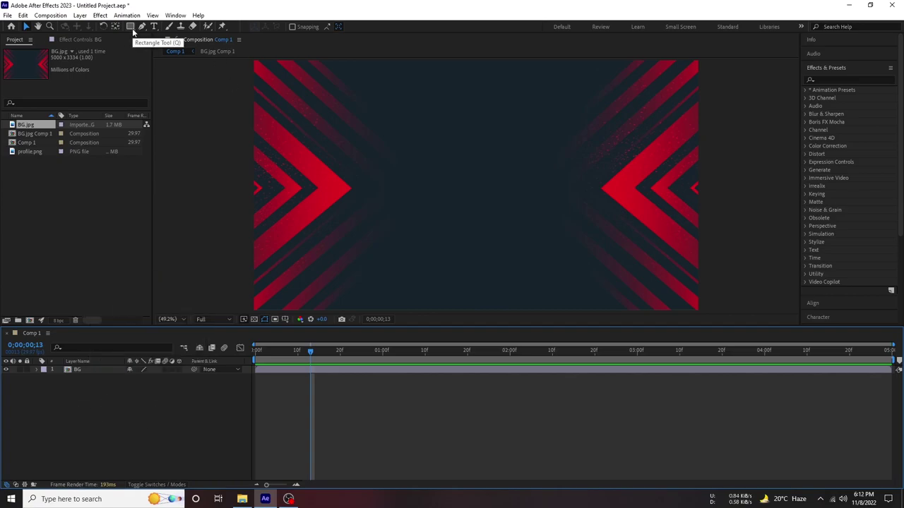
- Draw a small circle at the composition centre with the Ellipse tool
click(131, 26)
click(177, 52)
mouse_move(452, 173)
mouse_down()
mouse_move(485, 204)
mouse_move(474, 188)
mouse_up()
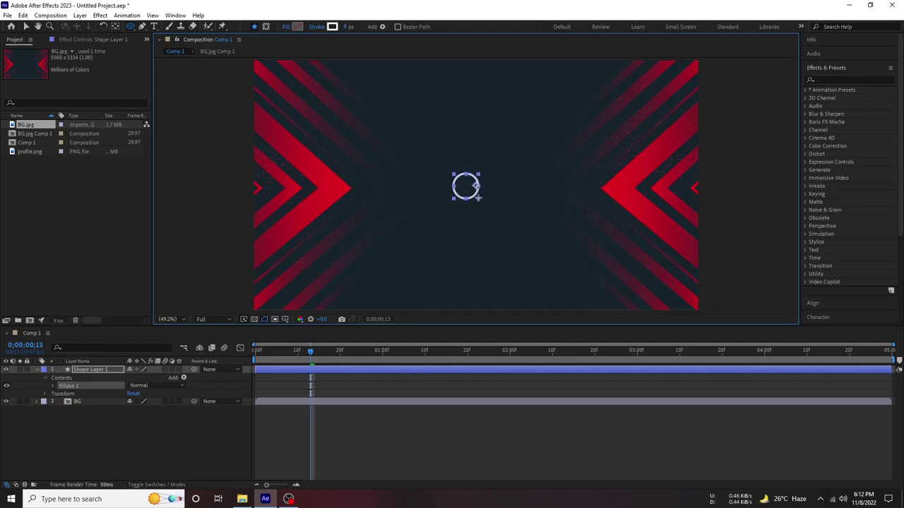
click(116, 429)
- Keyframe the ring's Stroke Width at 0, then 10 at frame 20, then 0 at 1:10, and preview
click(78, 370)
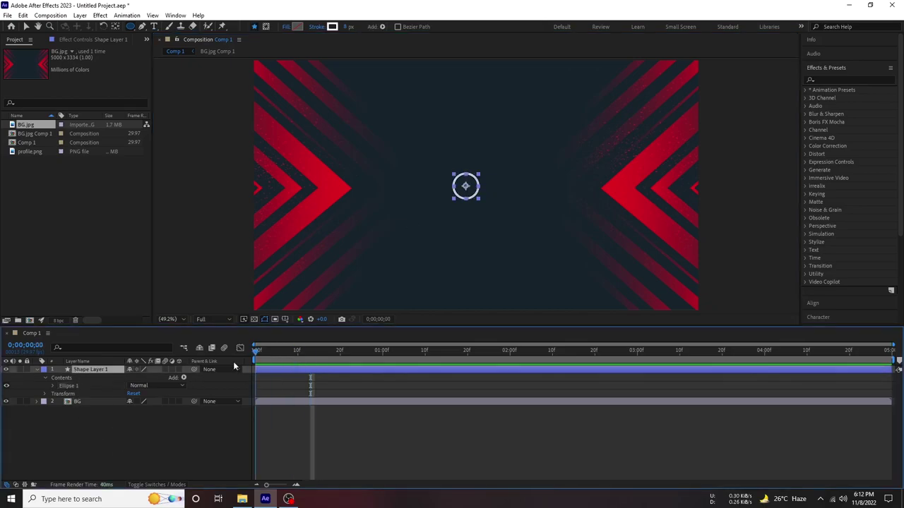
key(Home)
click(53, 385)
click(61, 402)
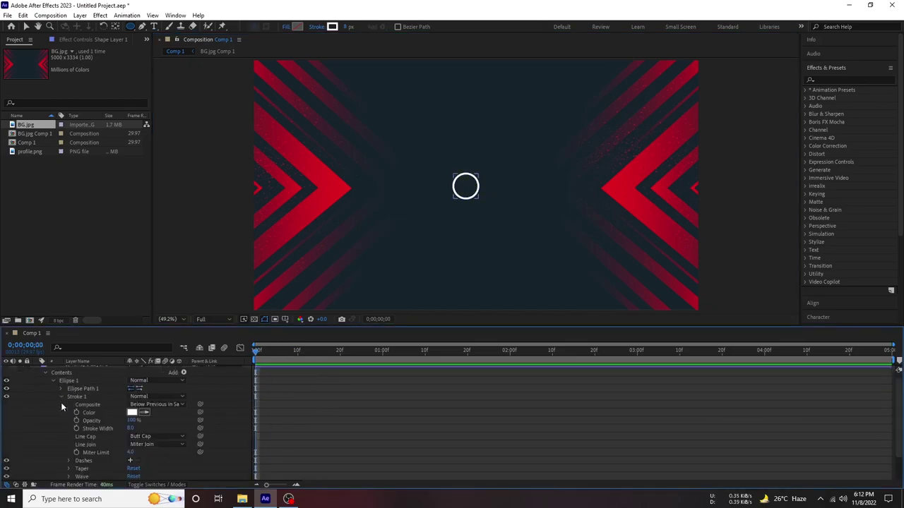
click(98, 430)
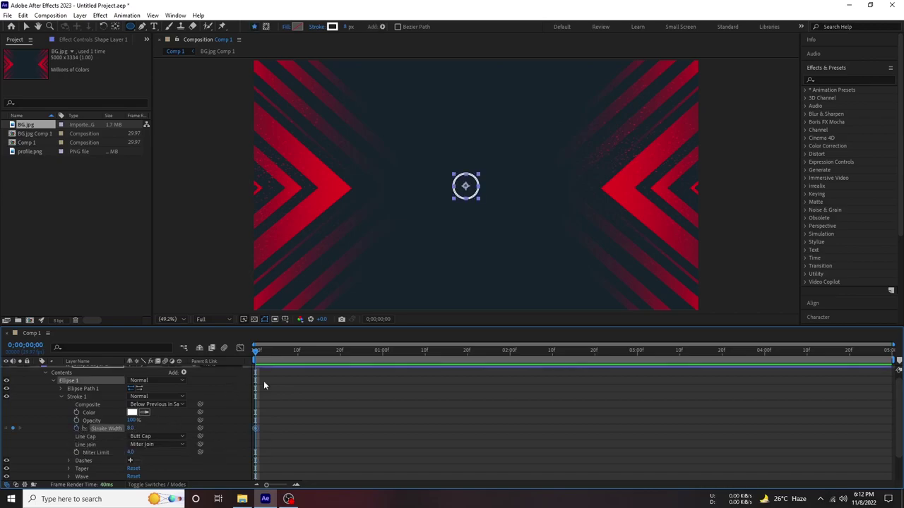
click(132, 428)
text(00)
key(Return)
click(337, 355)
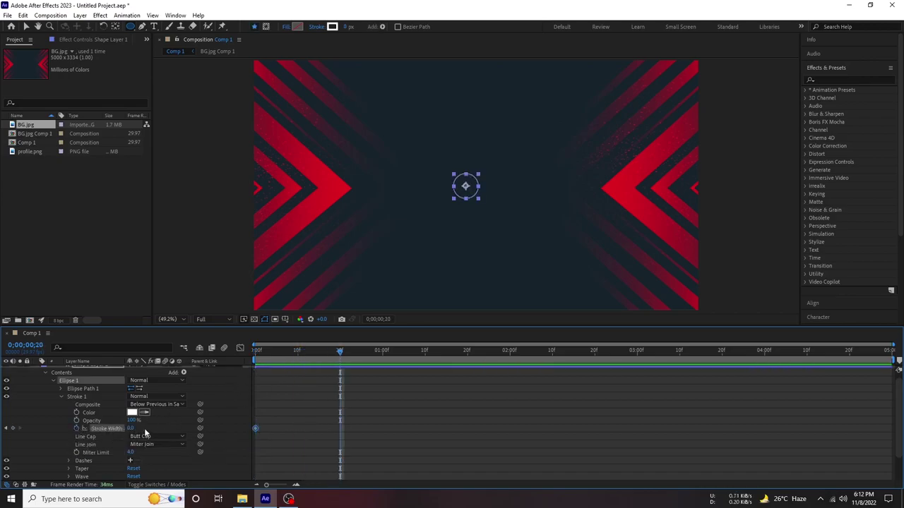
drag(131, 429, 151, 428)
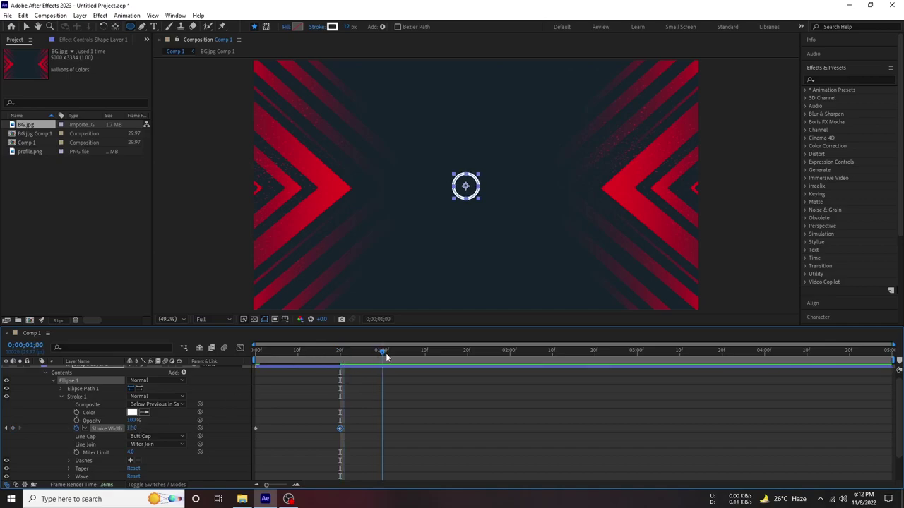
drag(132, 428, 113, 428)
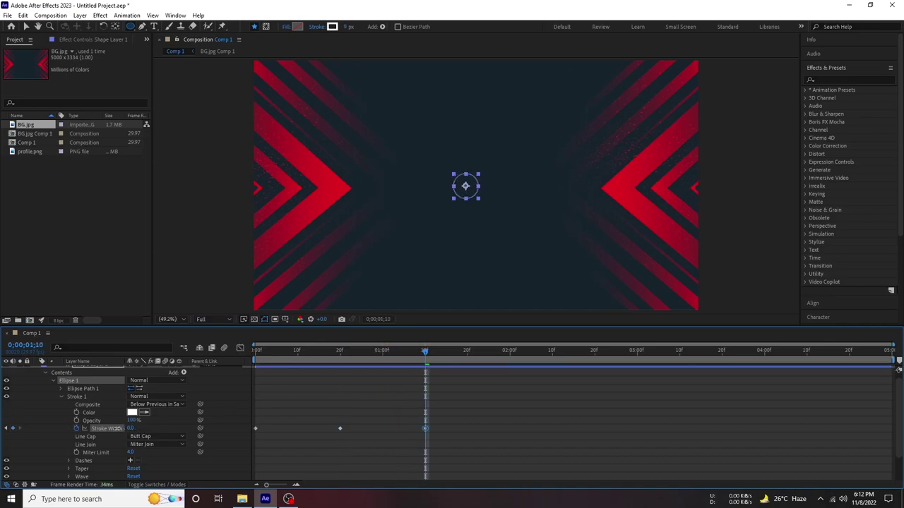
key(Home)
key(space)
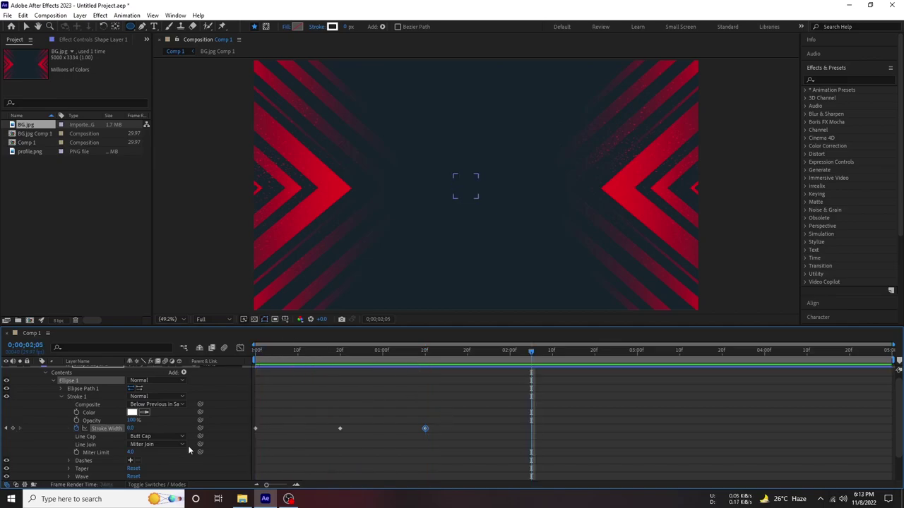
- Ease the Stroke Width value graph into a smooth bell curve using the Bezier handles
click(240, 348)
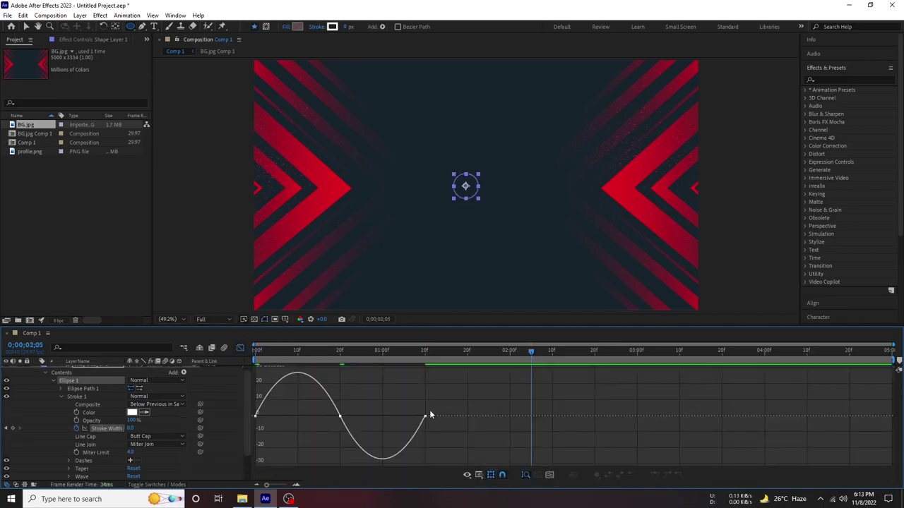
click(478, 475)
click(501, 369)
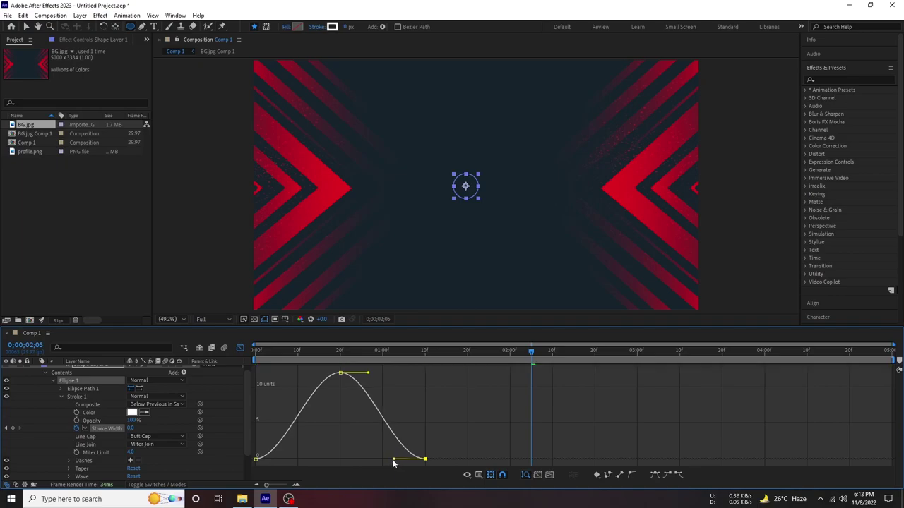
drag(396, 459, 385, 460)
drag(257, 458, 288, 421)
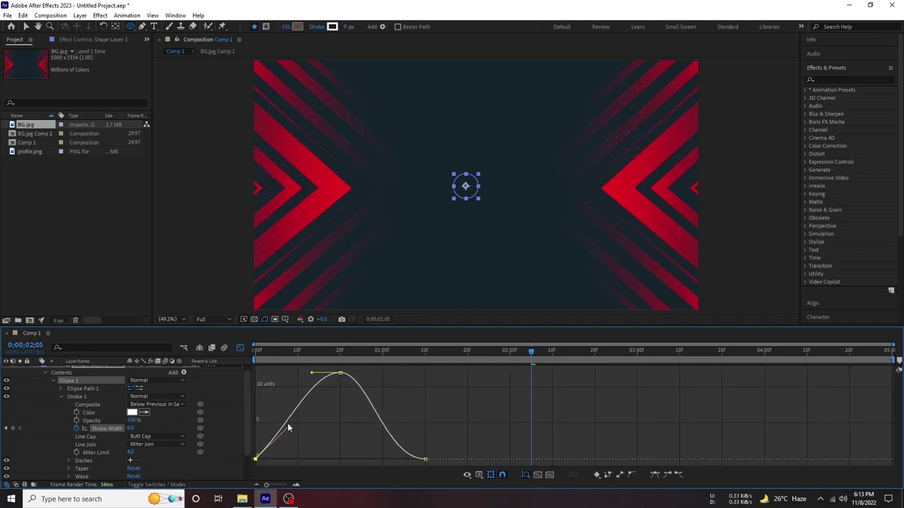
key(Home)
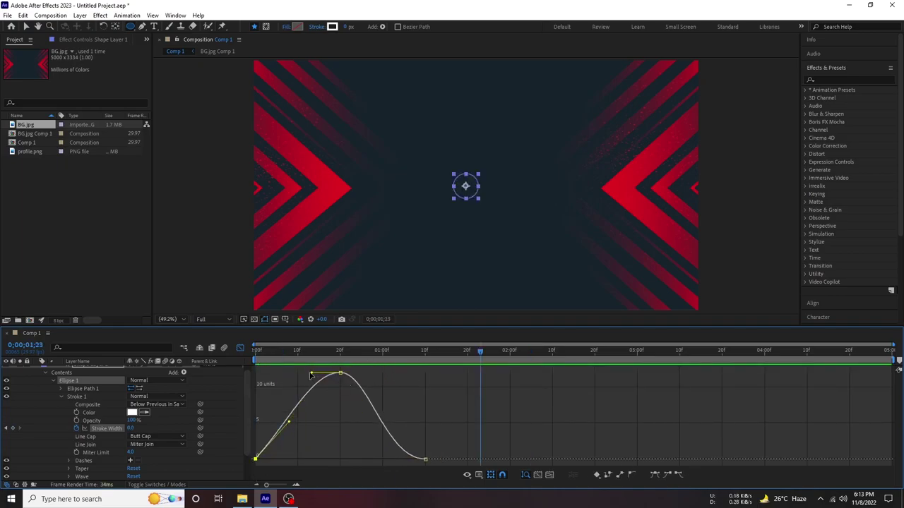
drag(311, 372, 306, 374)
drag(385, 460, 378, 459)
key(Home)
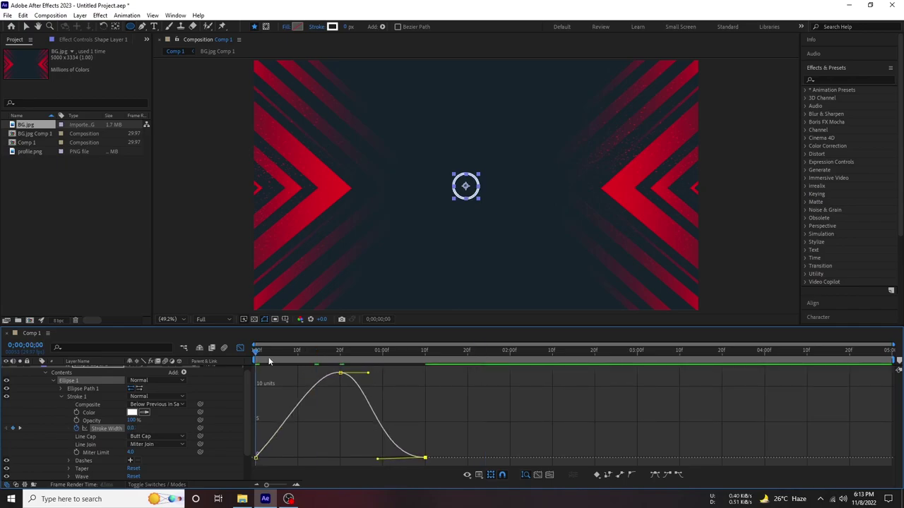
- Move the last Stroke Width keyframe from 1:10 to 1:00 and preview
click(240, 348)
mouse_move(424, 429)
mouse_down()
mouse_move(365, 428)
mouse_move(382, 428)
mouse_up()
key(space)
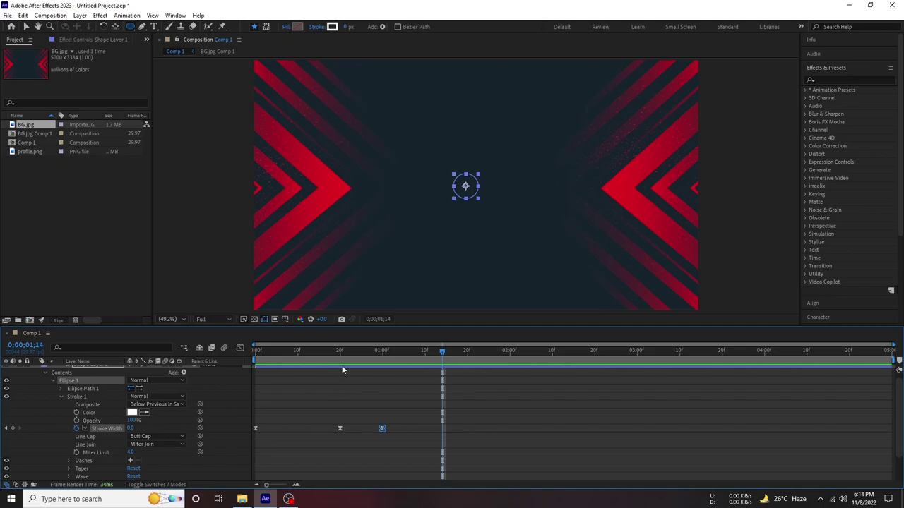
key(space)
key(space)
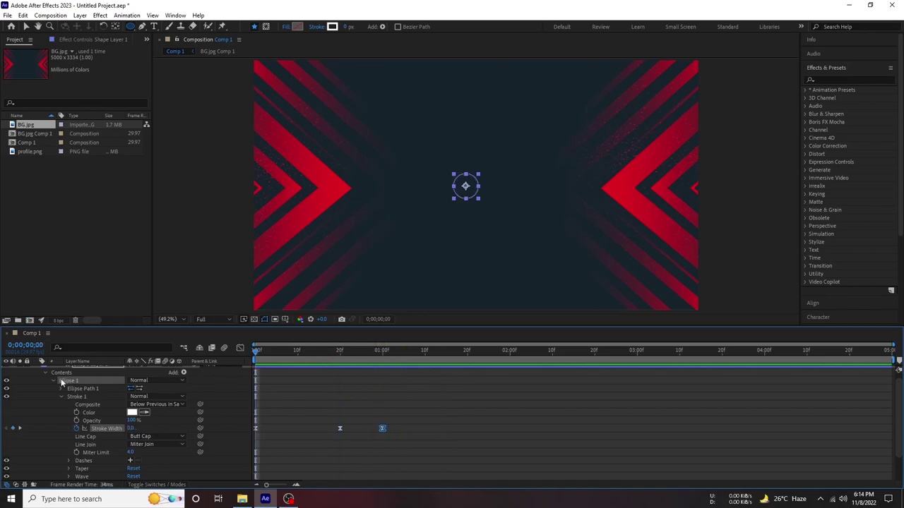
- Animate the ring's Position from the centre to the upper right by frame 20
click(38, 372)
click(90, 369)
key(p)
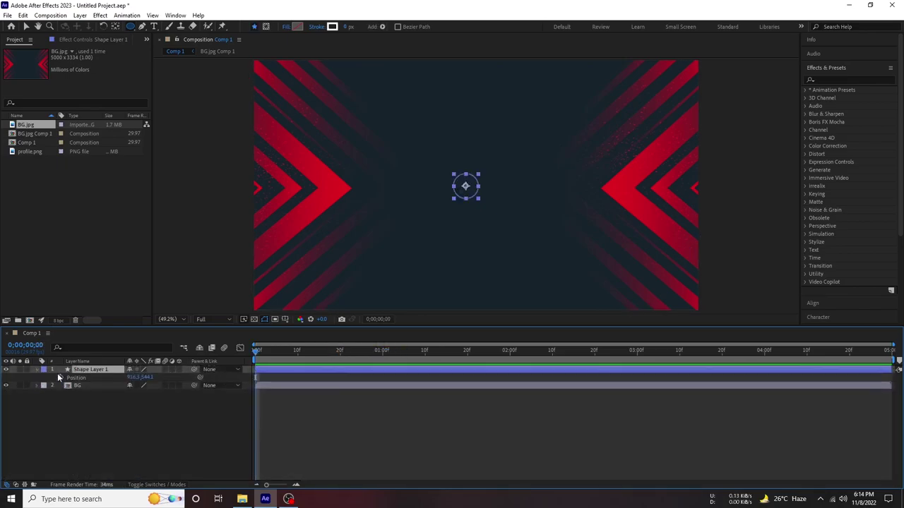
click(353, 356)
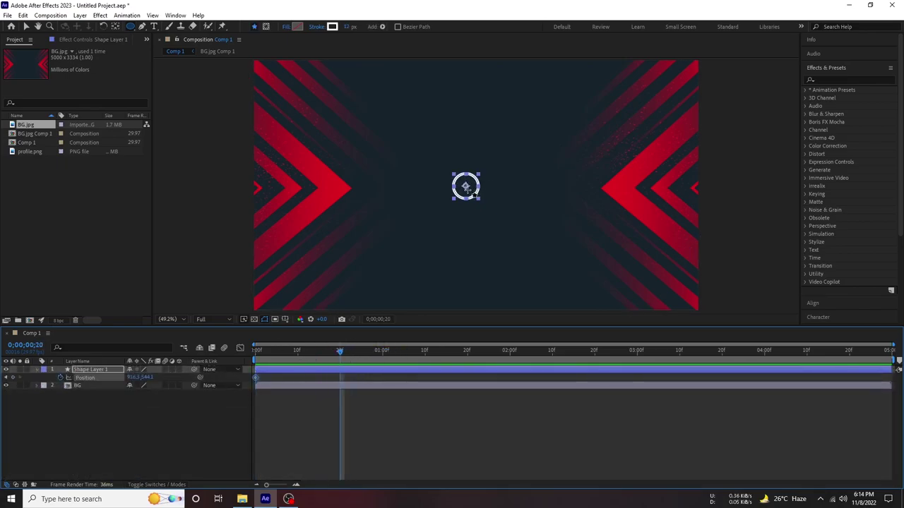
key(v)
drag(466, 185, 551, 116)
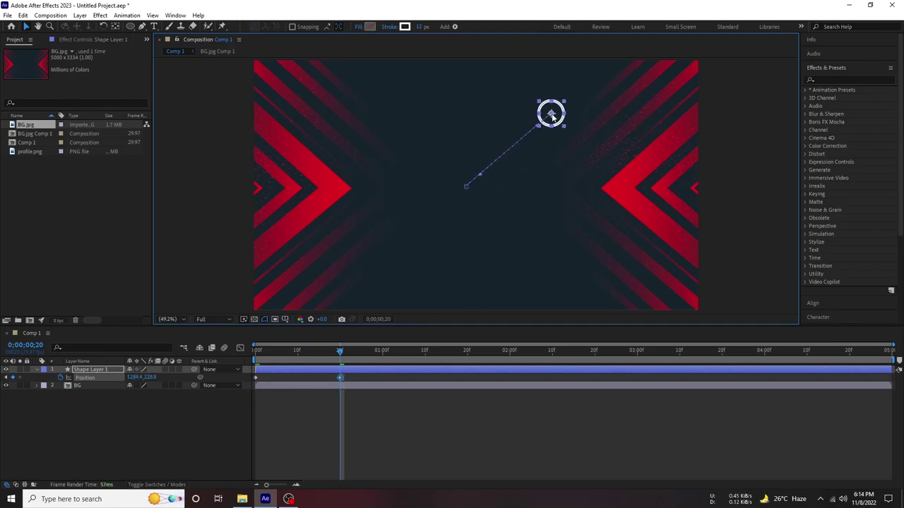
click(185, 437)
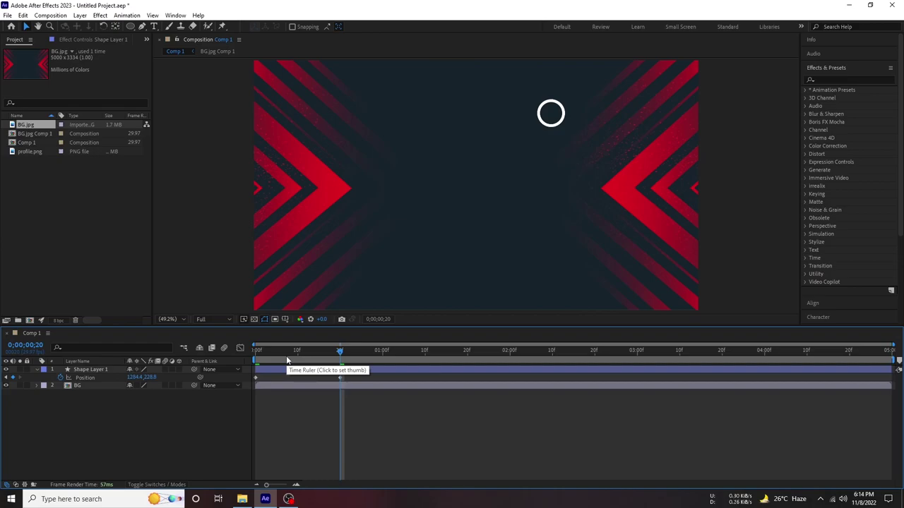
- Preview the move, then reveal animated properties and select both Position keyframes
key(Home)
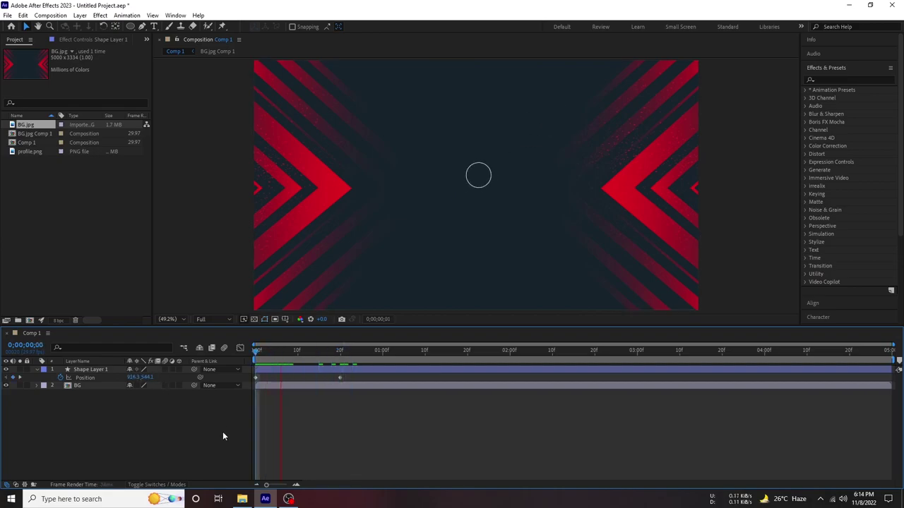
click(305, 366)
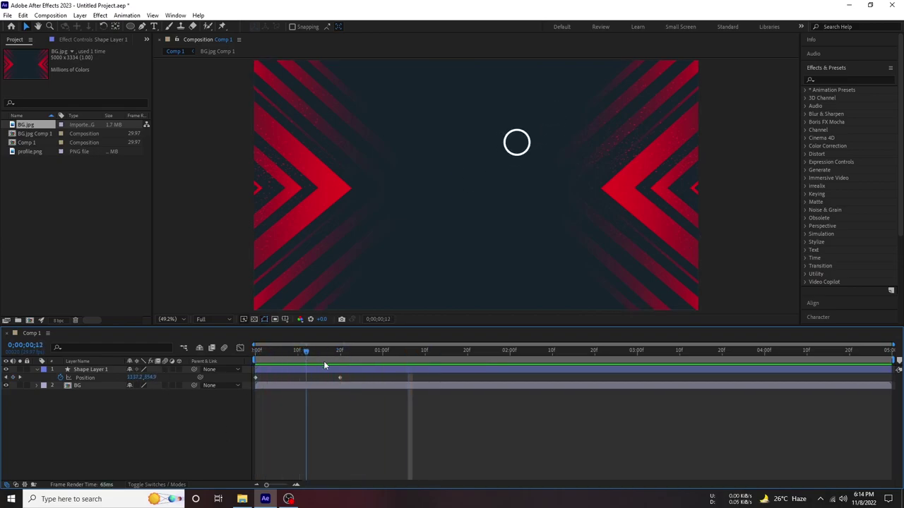
key(Home)
key(space)
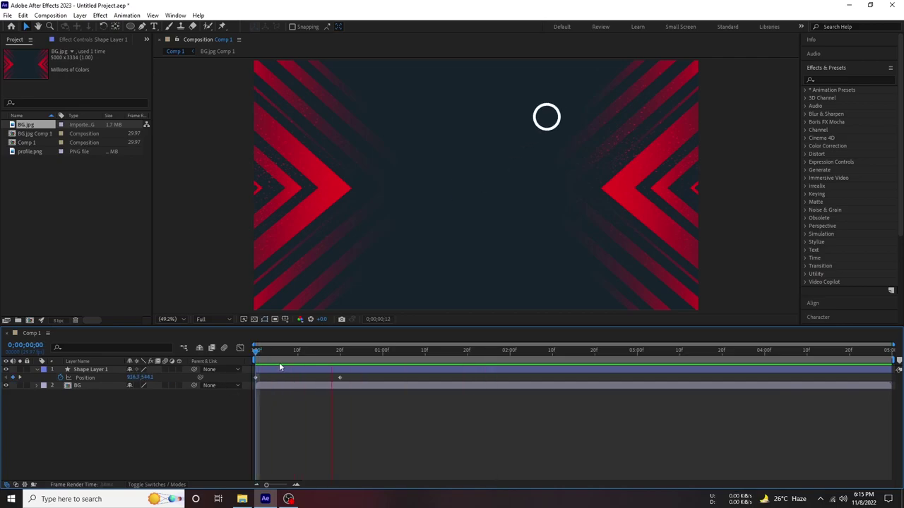
click(338, 357)
key(u)
drag(355, 388, 235, 388)
- Apply Easy Ease to the Position keyframes and view them in the Speed Graph
key(F9)
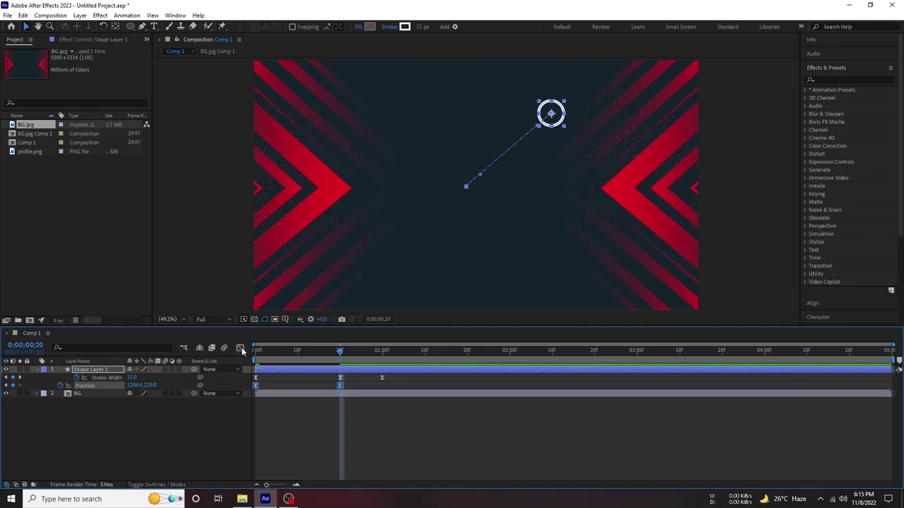
click(240, 348)
click(478, 474)
click(503, 375)
click(478, 475)
click(503, 394)
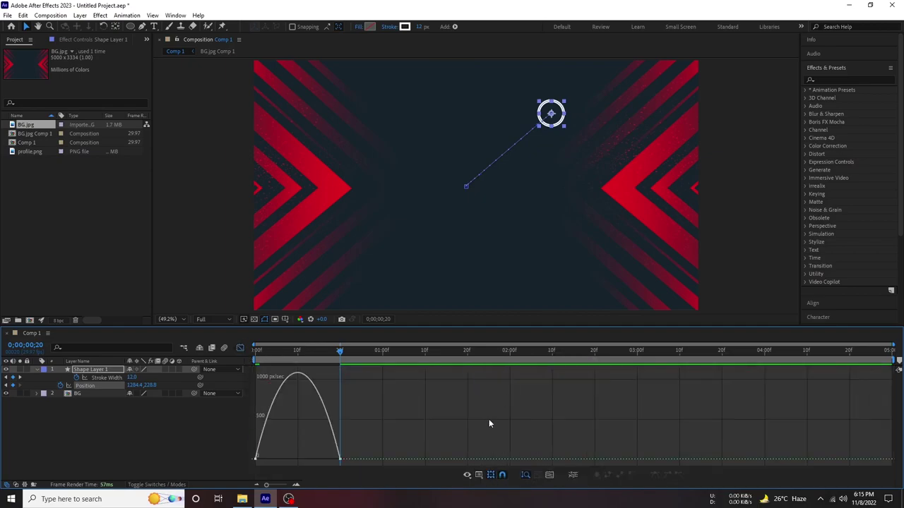
click(478, 475)
click(498, 480)
- Pull the first keyframe's influence to about 15% so the ring starts fast
mouse_move(351, 471)
mouse_down()
mouse_move(248, 452)
mouse_move(264, 463)
mouse_up()
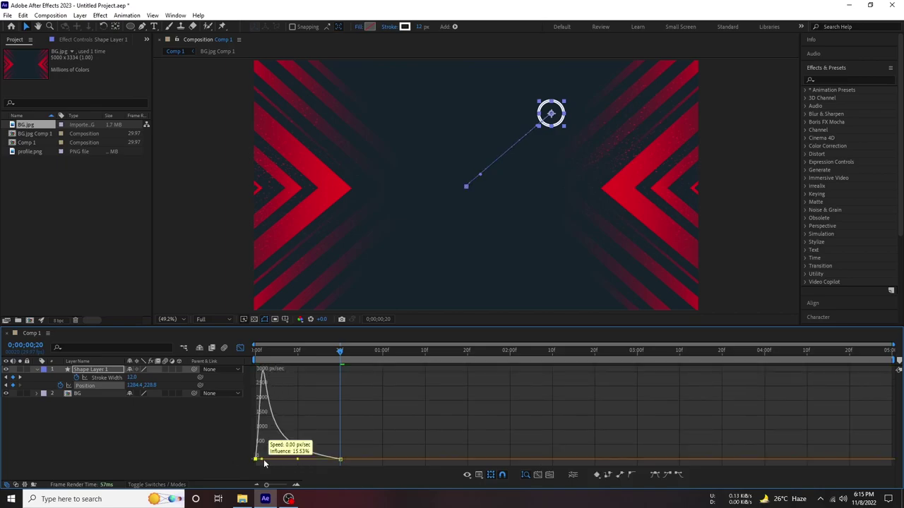
key(space)
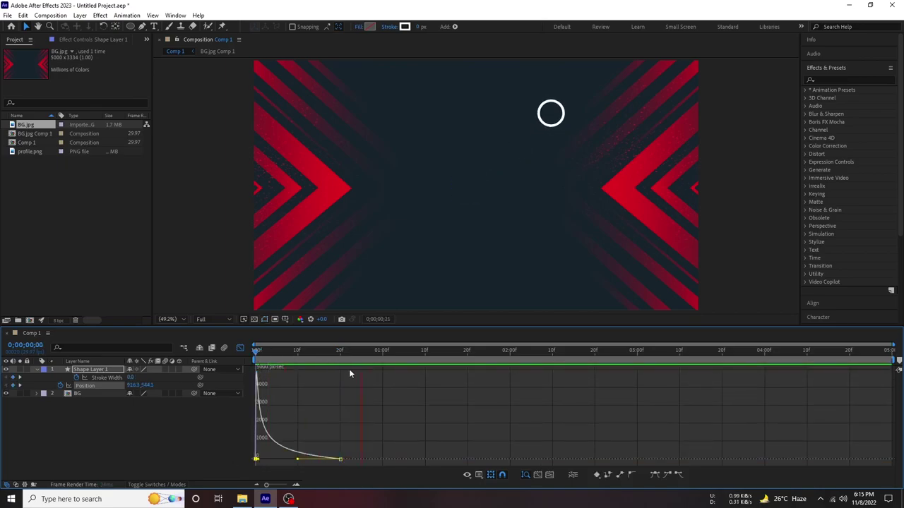
click(240, 348)
mouse_move(293, 351)
mouse_down()
mouse_move(324, 361)
mouse_move(297, 377)
mouse_up()
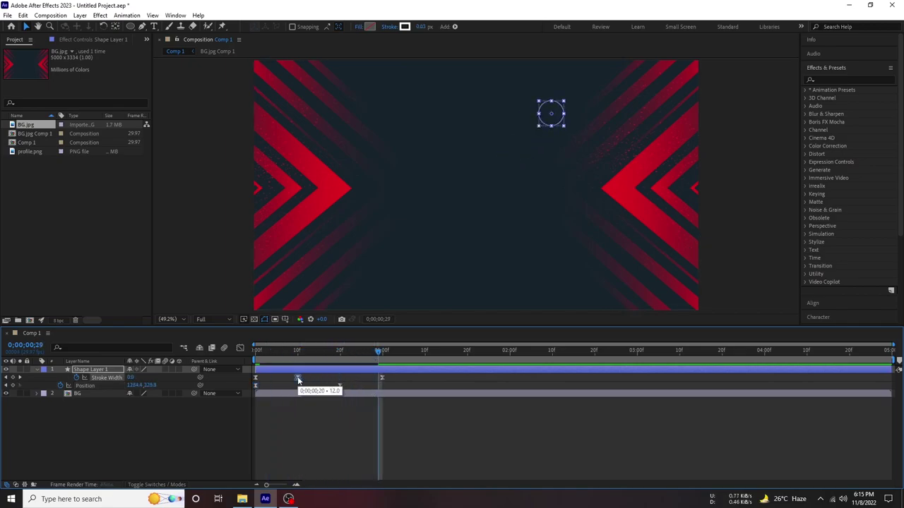
- Preview the ring with its stroke-width peak moved to about frame 3
key(space)
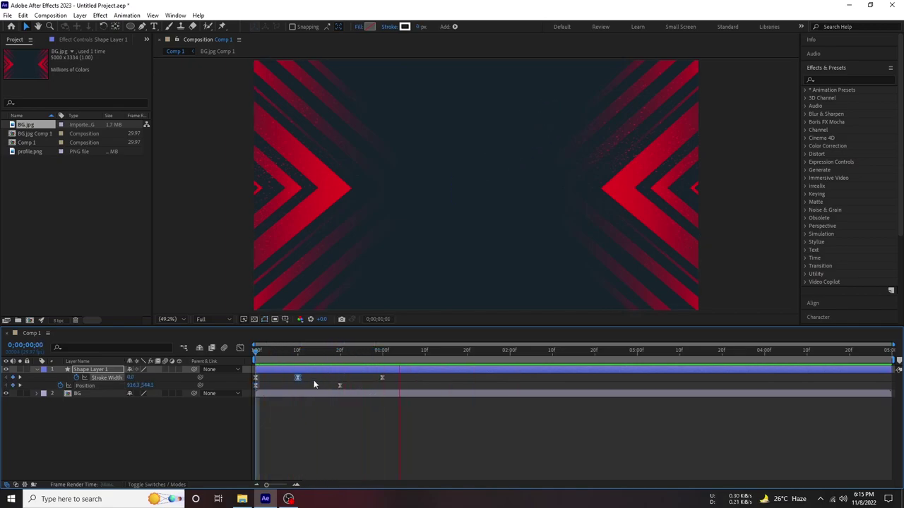
mouse_move(287, 351)
mouse_down()
mouse_move(269, 353)
mouse_move(267, 378)
mouse_up()
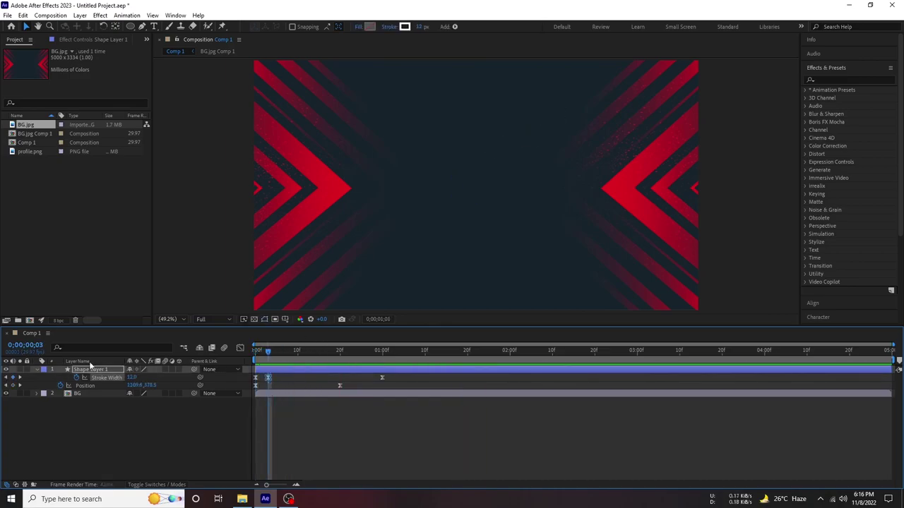
key(Home)
key(space)
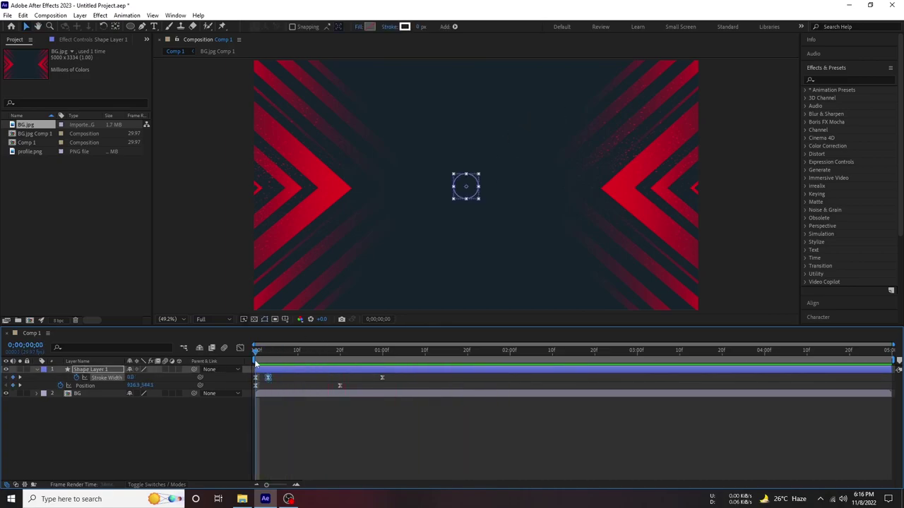
key(space)
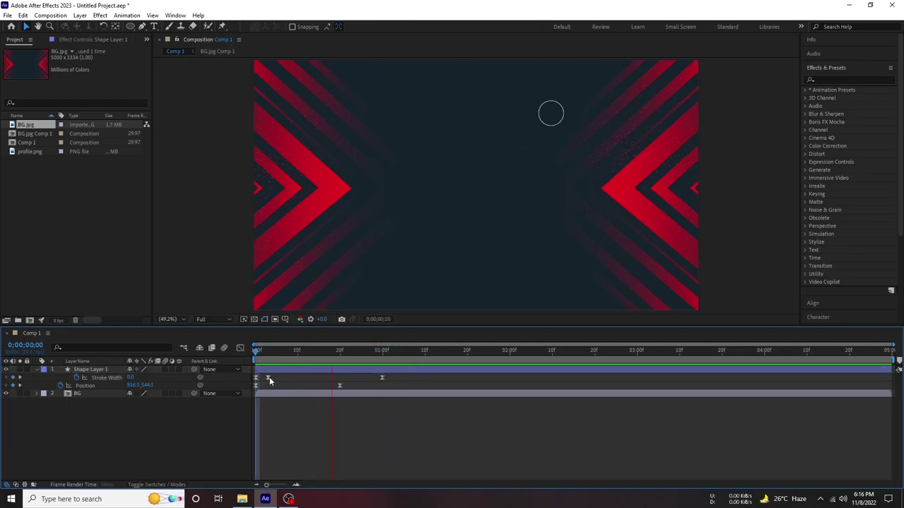
- Slide the end Position keyframe to line up with the last Stroke Width keyframe
drag(340, 385, 318, 385)
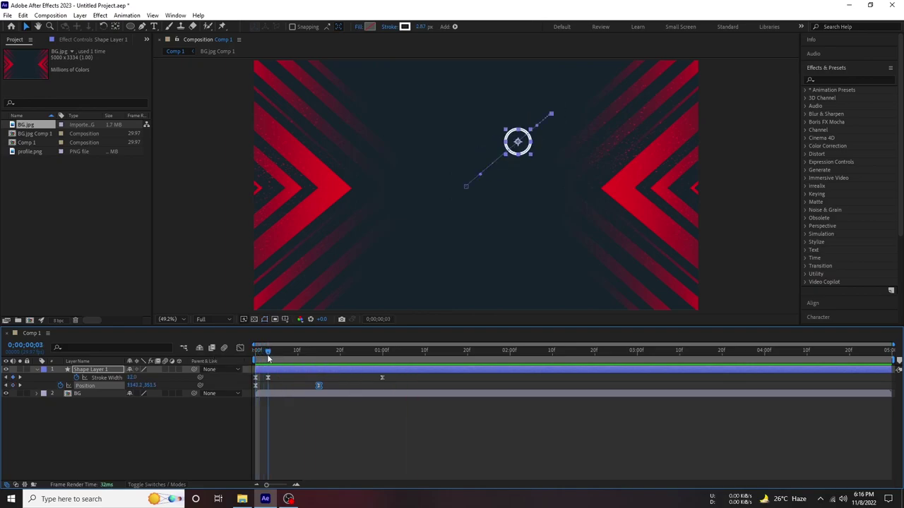
drag(318, 386, 382, 385)
key(space)
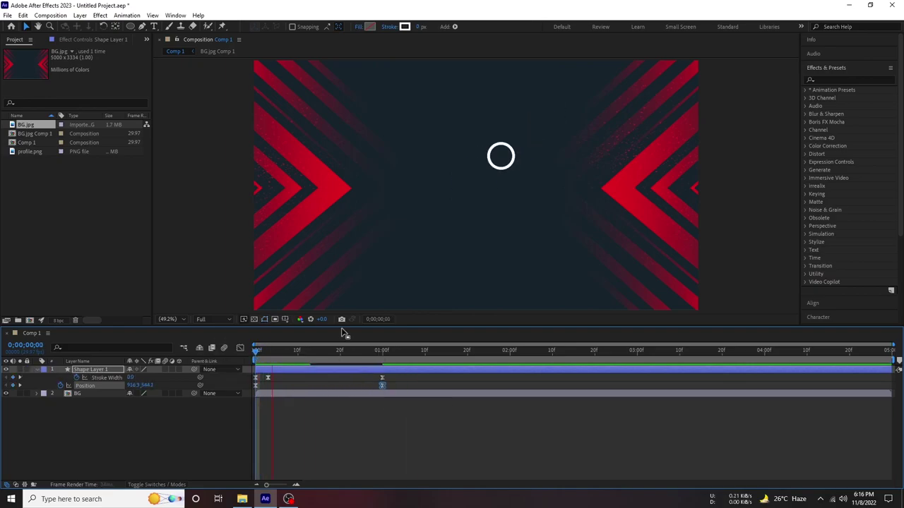
click(340, 350)
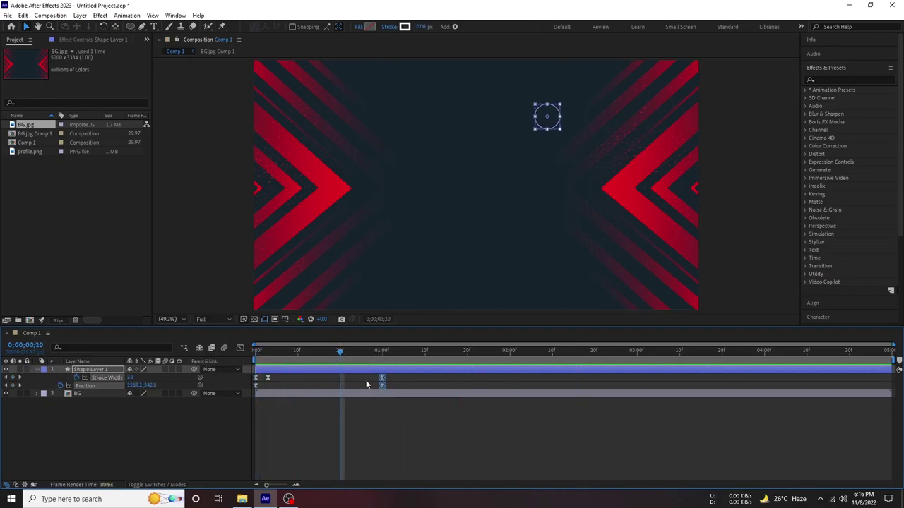
mouse_move(382, 385)
mouse_down()
mouse_move(341, 385)
mouse_move(352, 381)
mouse_up()
key(space)
key(space)
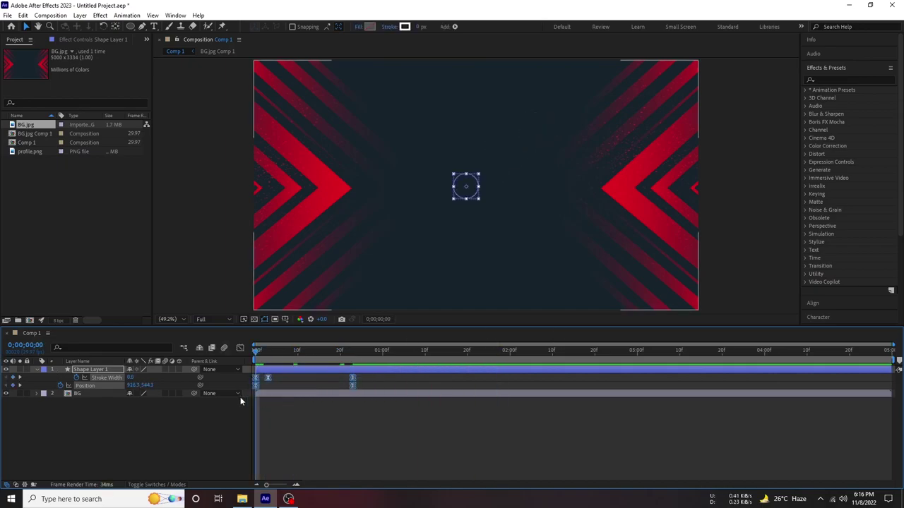
- Show the Stroke Width curve in the Graph Editor with snapping on and preview
click(240, 348)
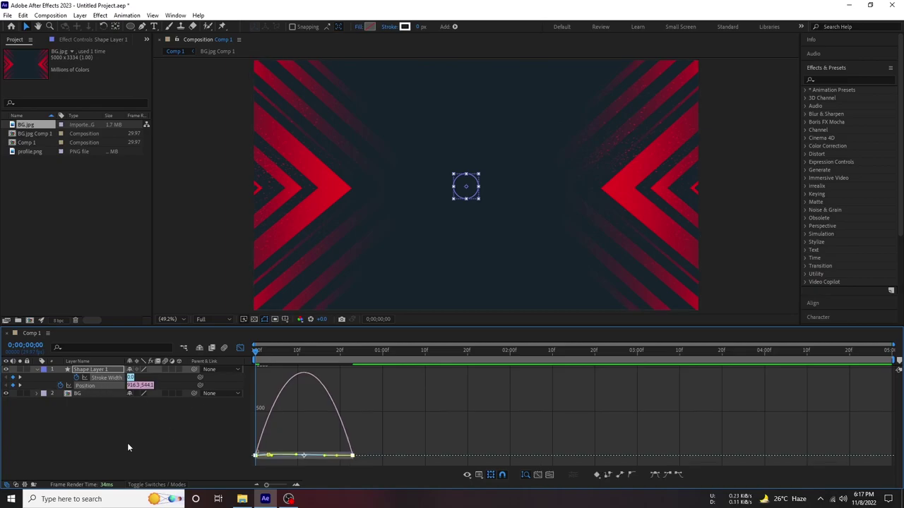
click(110, 379)
click(501, 475)
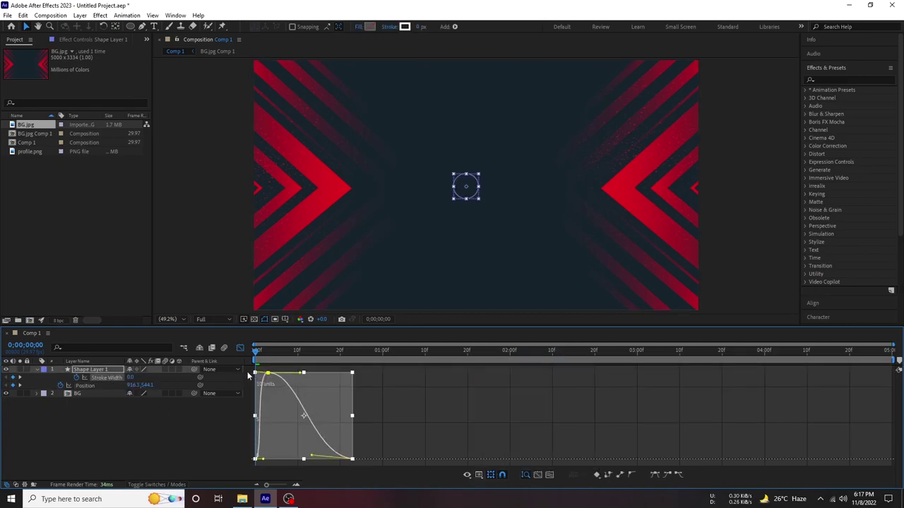
key(space)
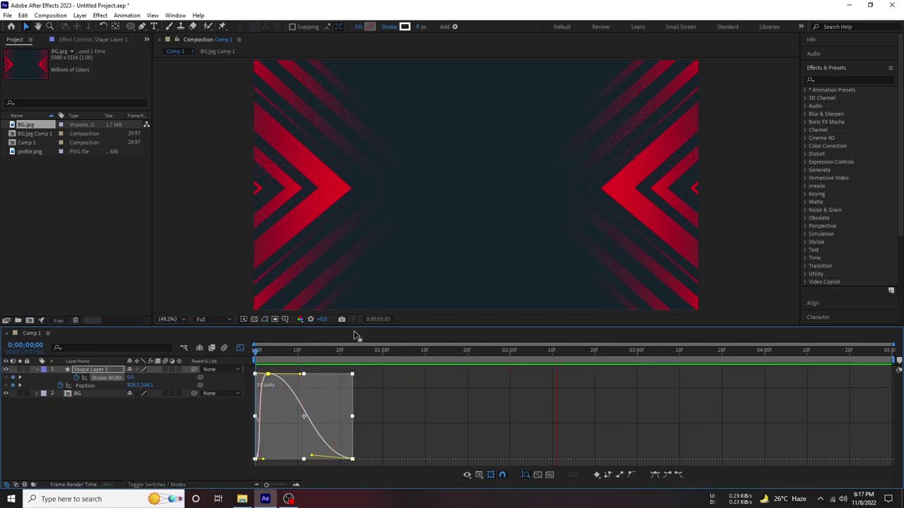
- Drag the Position speed-graph influence handle left so the ring bursts fast and settles slowly
right_click(473, 359)
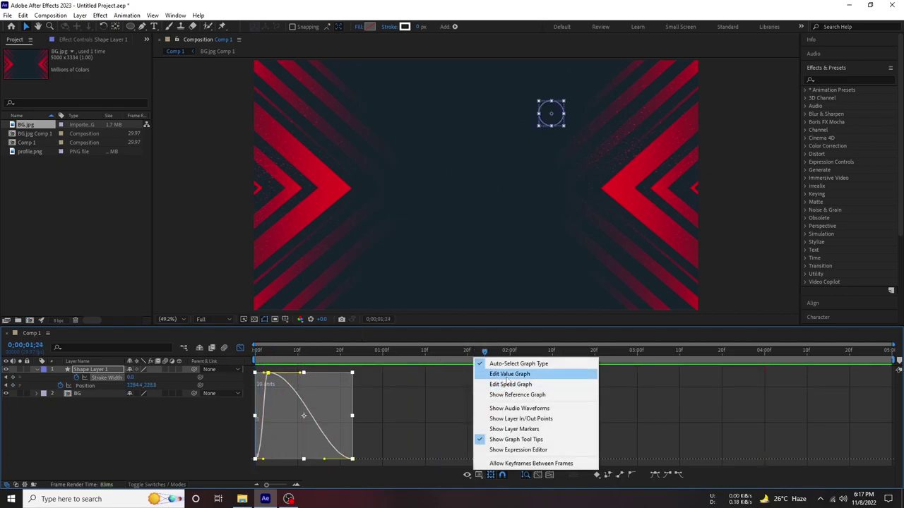
click(507, 376)
right_click(472, 359)
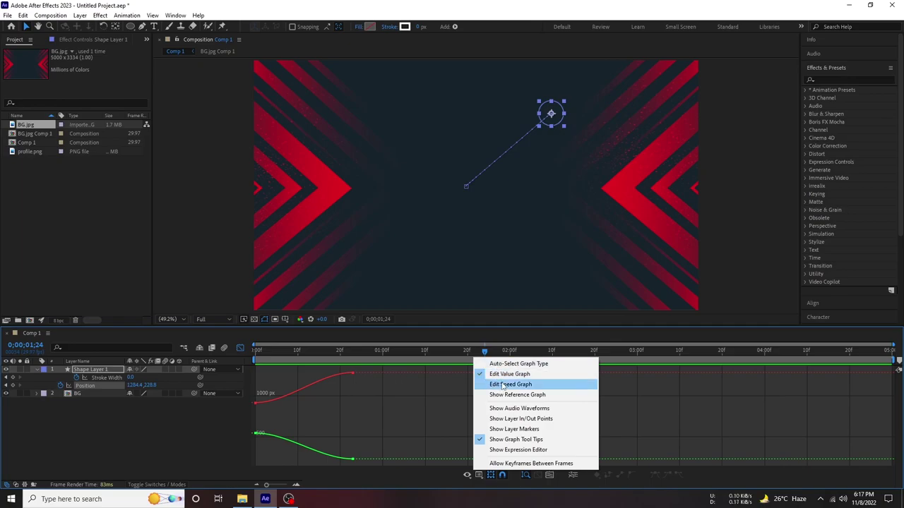
click(502, 385)
drag(337, 460, 303, 459)
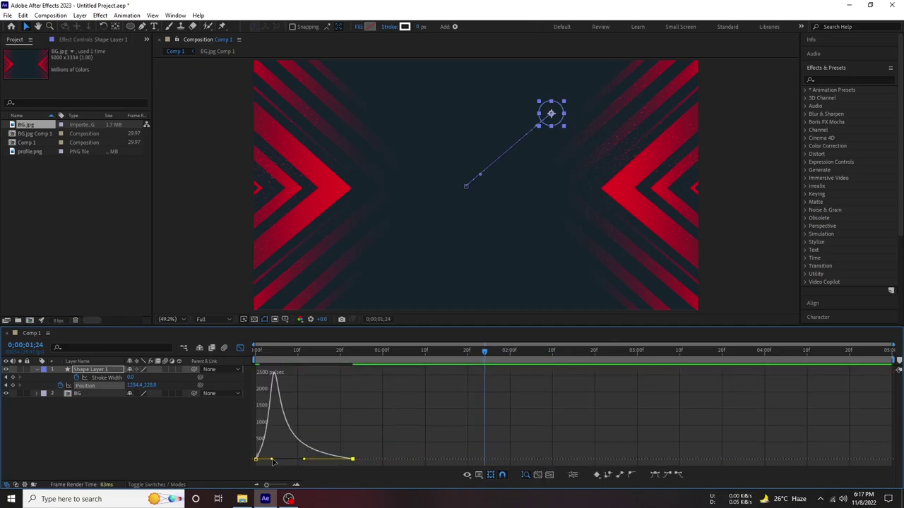
click(284, 349)
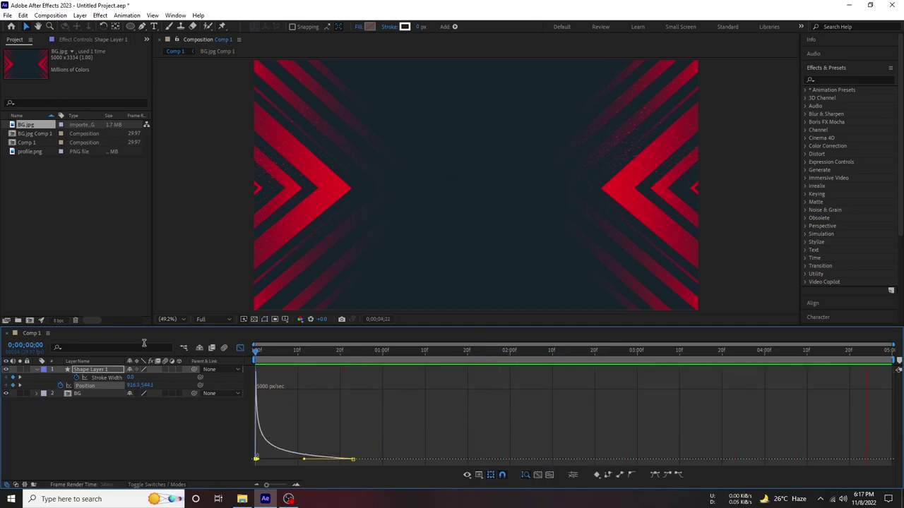
key(space)
click(159, 420)
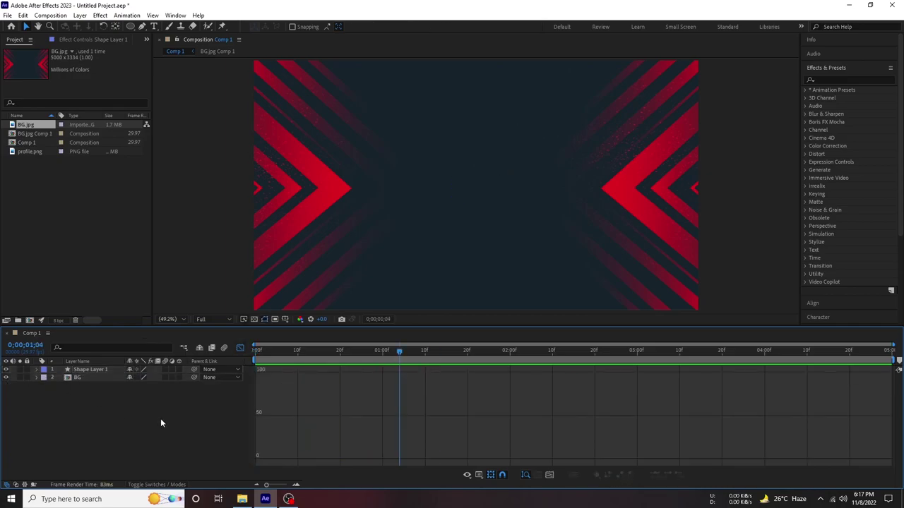
- Draw a small outlined square at the composition centre with the Rectangle tool
key(Home)
click(240, 348)
click(130, 26)
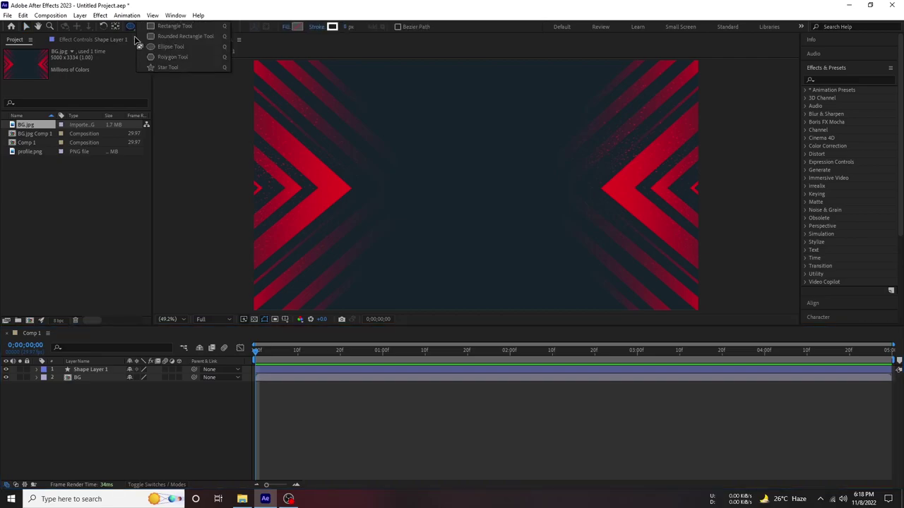
click(173, 26)
drag(470, 173, 492, 193)
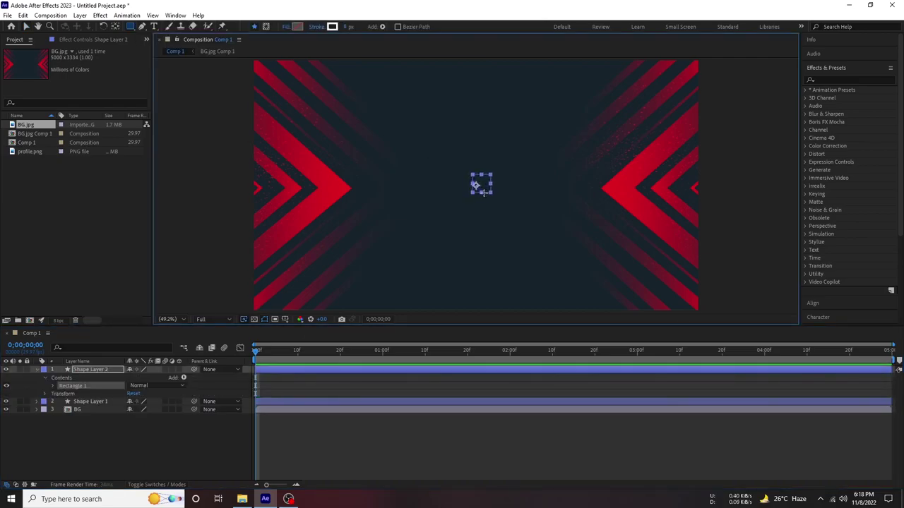
key(ctrl+z)
mouse_move(447, 168)
mouse_down()
mouse_move(480, 198)
mouse_move(493, 198)
mouse_up()
click(146, 441)
key(ctrl+z)
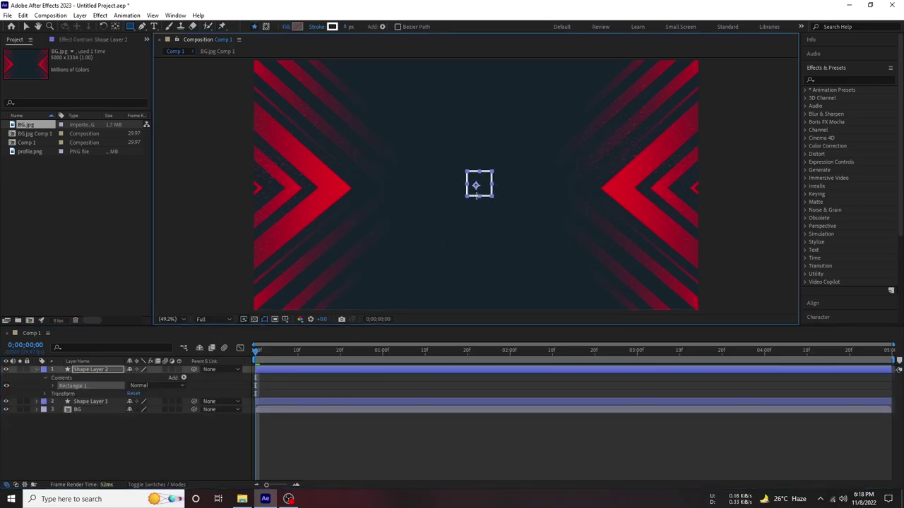
- Preview both shapes and collapse Shape Layer 2's properties
click(98, 369)
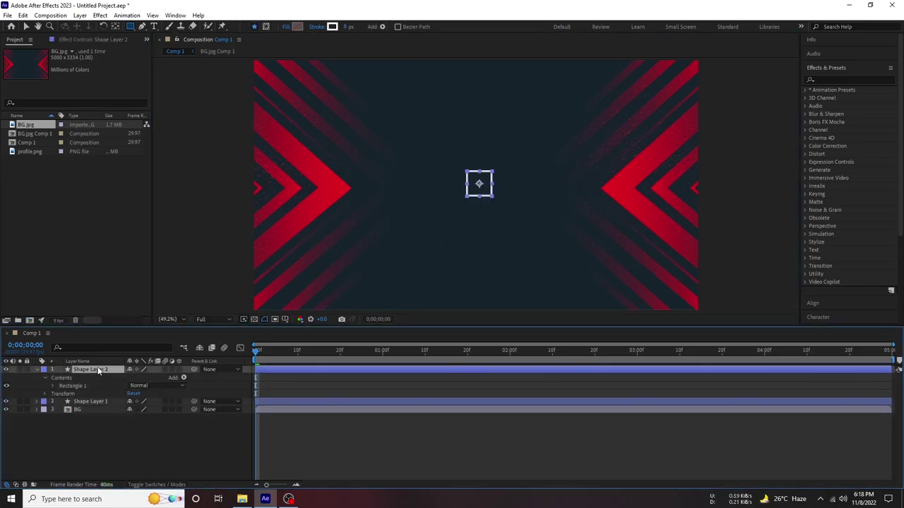
click(85, 402)
key(space)
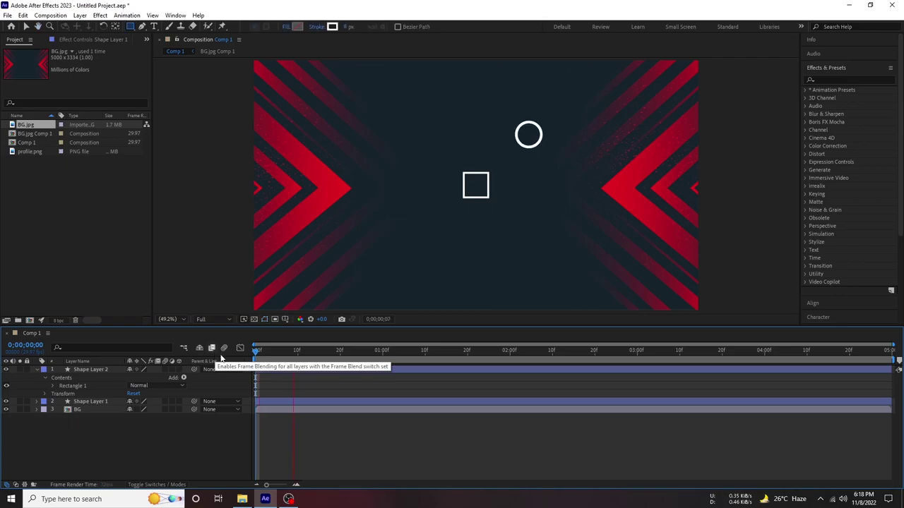
key(space)
click(92, 370)
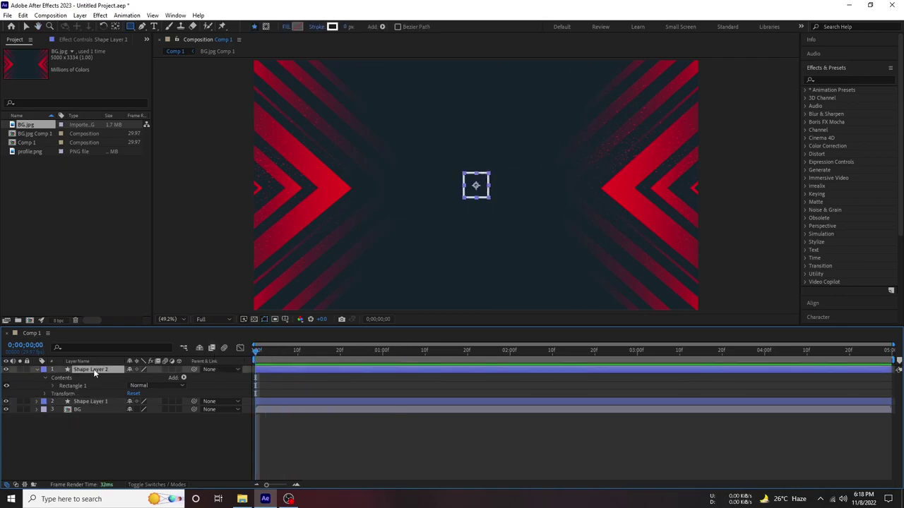
key(ctrl+grave)
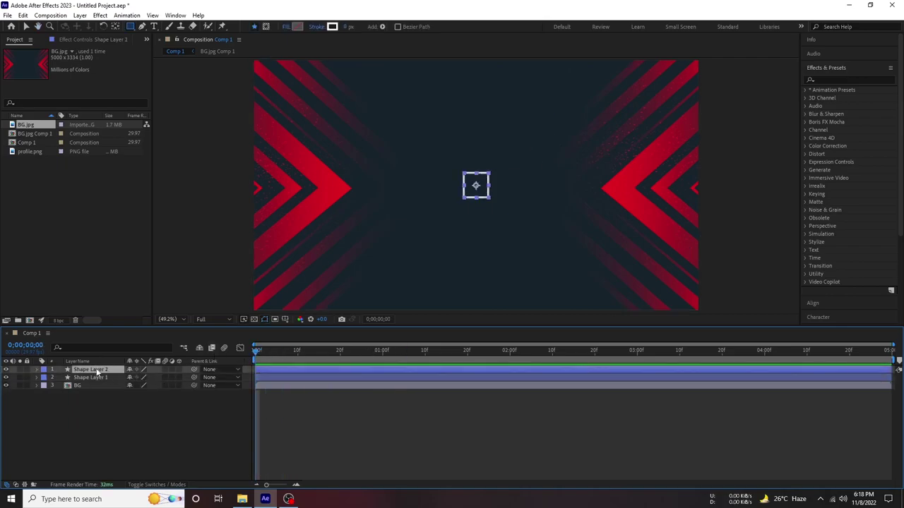
- Paste the ring's Stroke Width keyframes onto the square's Rectangle 1 Stroke Width
click(91, 378)
key(u)
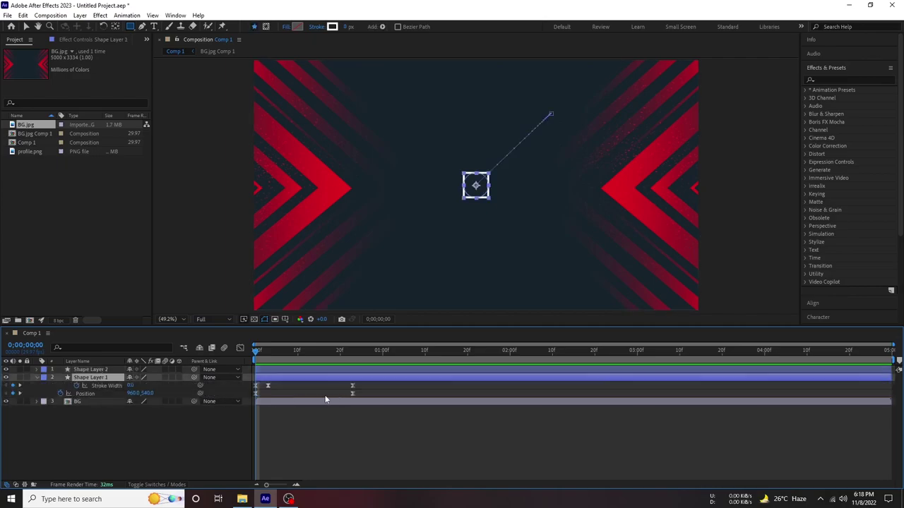
click(92, 370)
click(37, 370)
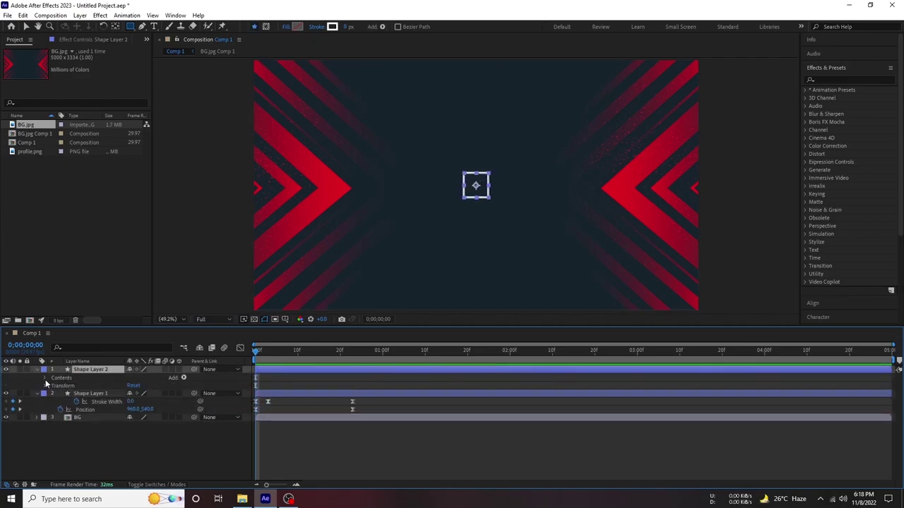
click(46, 378)
click(53, 385)
click(62, 400)
click(92, 432)
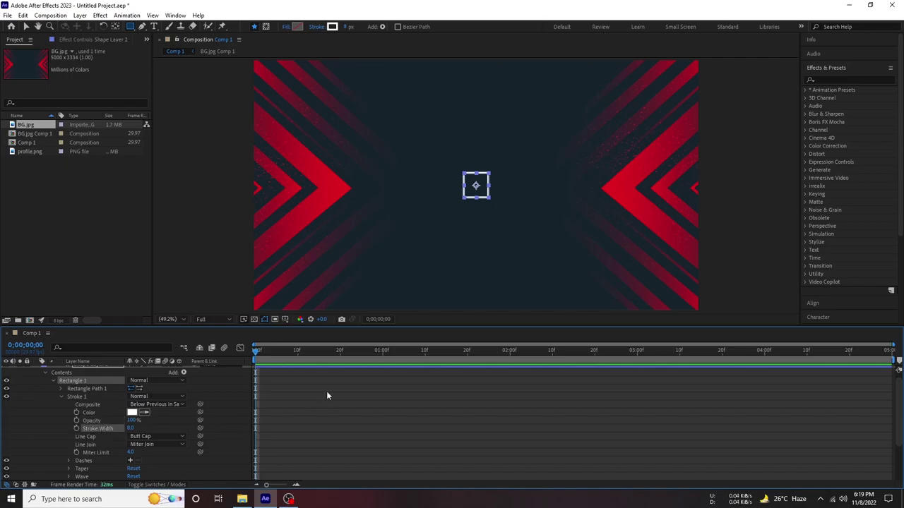
key(ctrl+v)
click(46, 372)
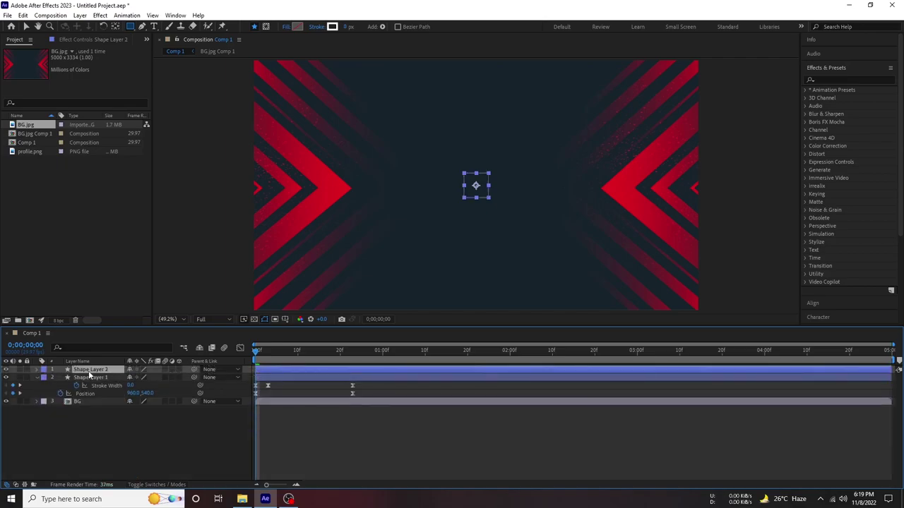
- Paste the ring's Position keyframes onto the square's layer
key(p)
click(84, 401)
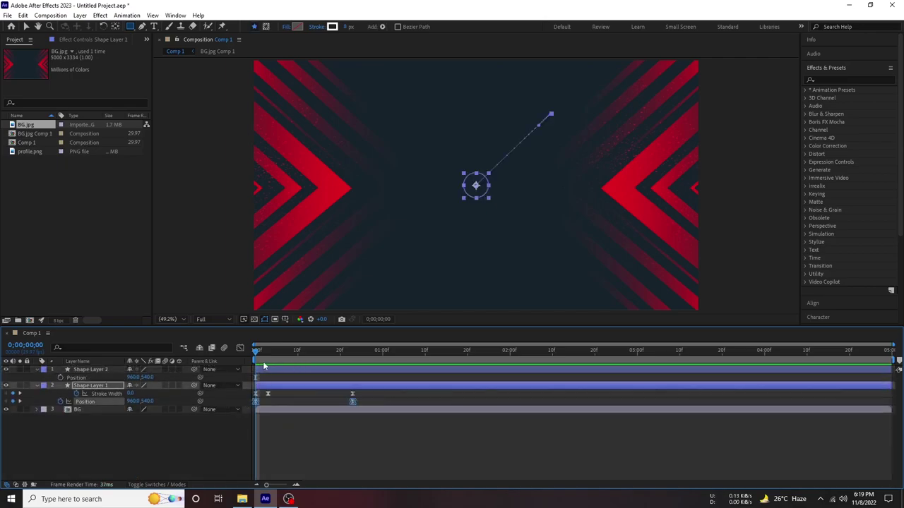
key(ctrl+v)
click(519, 264)
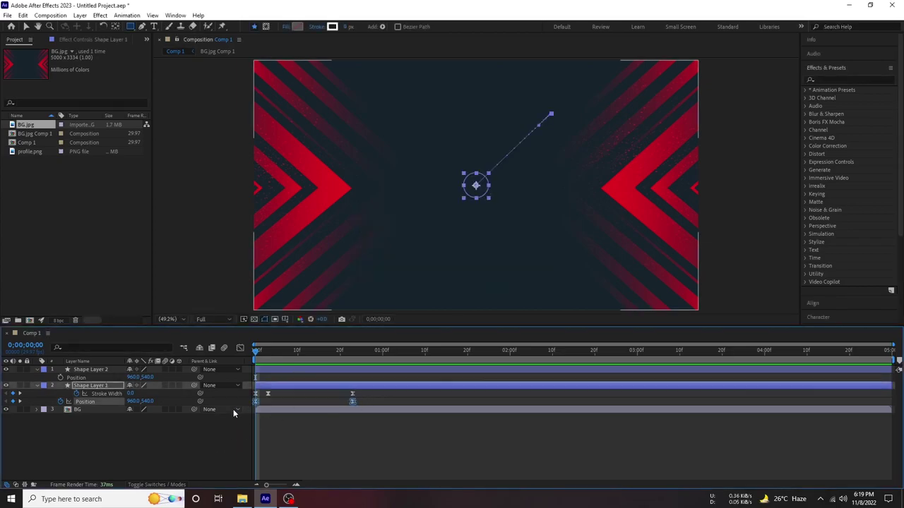
click(262, 367)
key(ctrl+v)
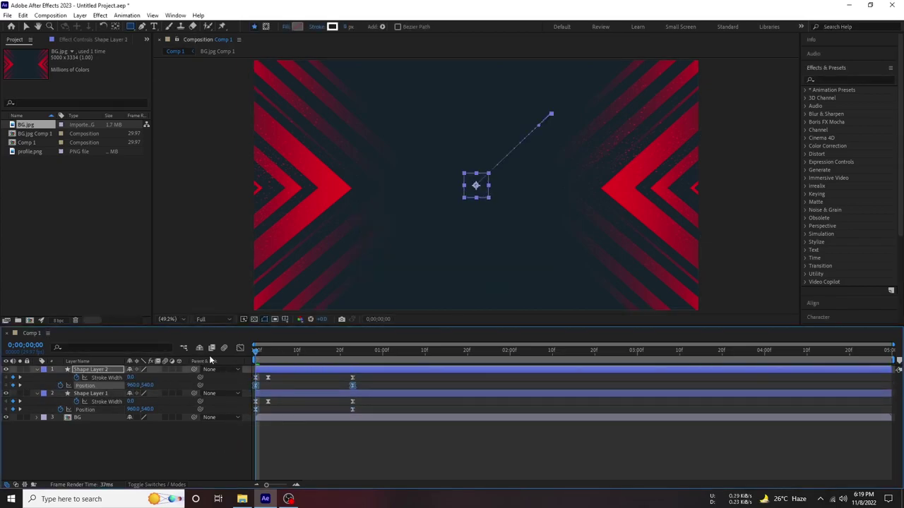
key(space)
key(space)
- Move the square's final Position keyframe to the upper left and play back
click(353, 385)
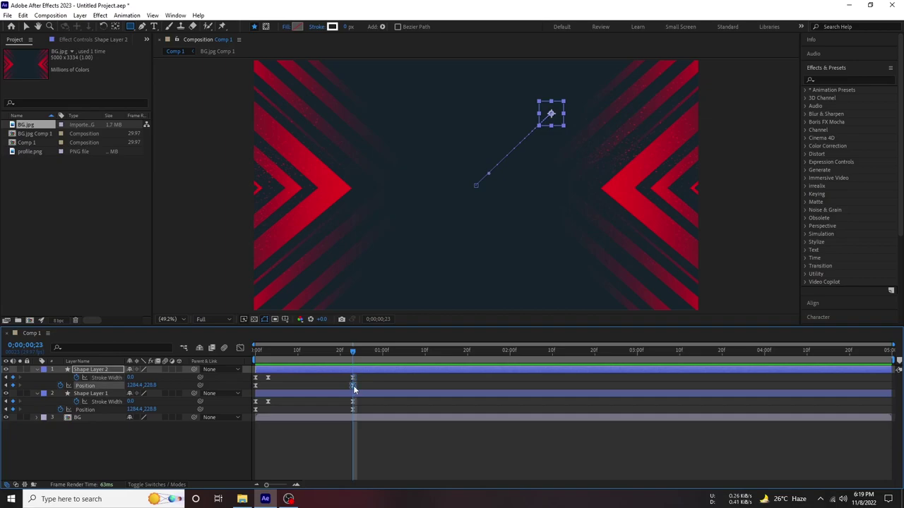
key(v)
drag(555, 125, 417, 122)
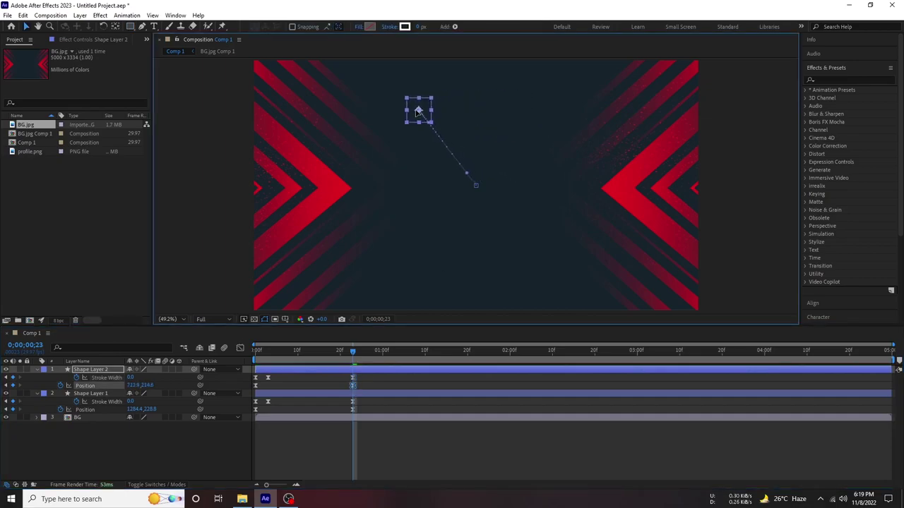
key(Home)
key(space)
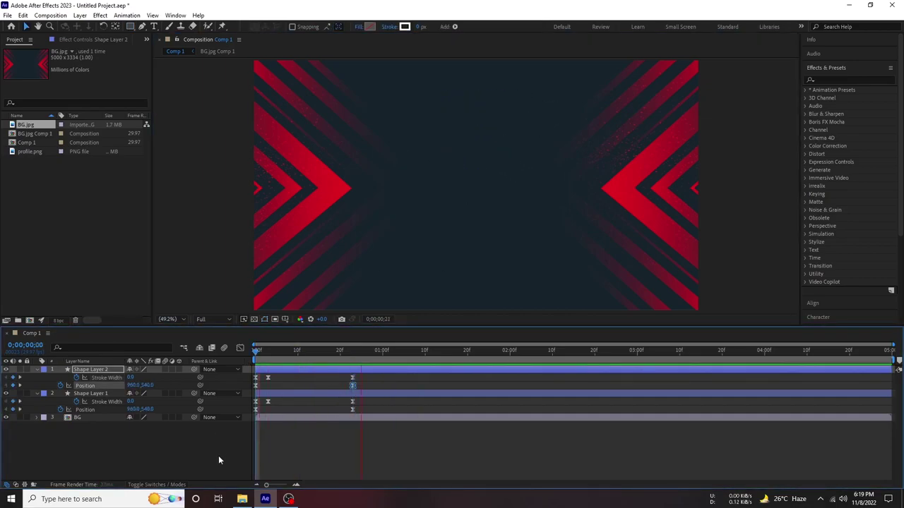
- Shift both shape layers' keyframes one frame later and replay
drag(364, 374, 251, 414)
drag(268, 379, 274, 381)
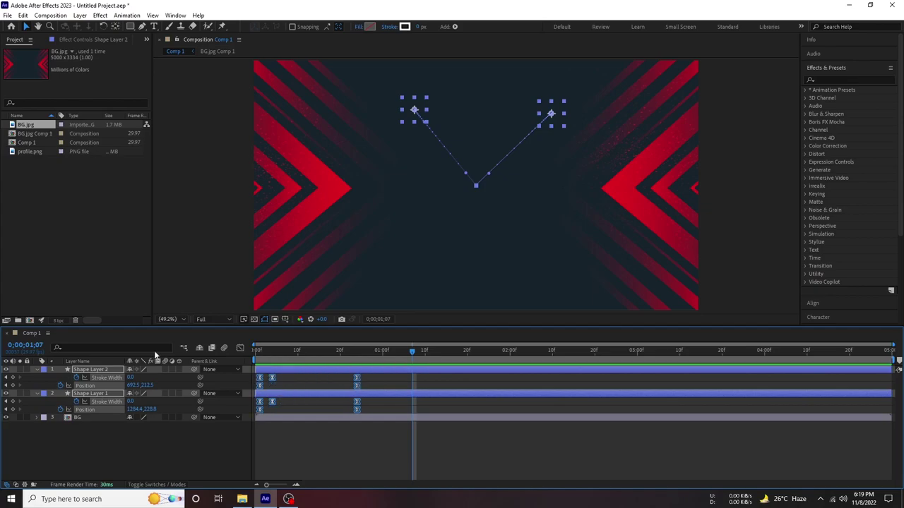
key(space)
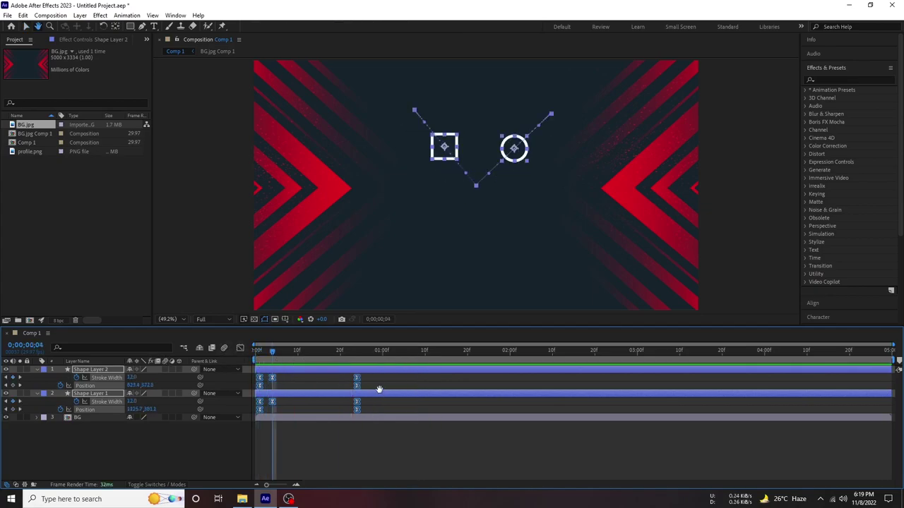
- Shift the square's and ring's Position keyframes a few frames later and preview
click(370, 386)
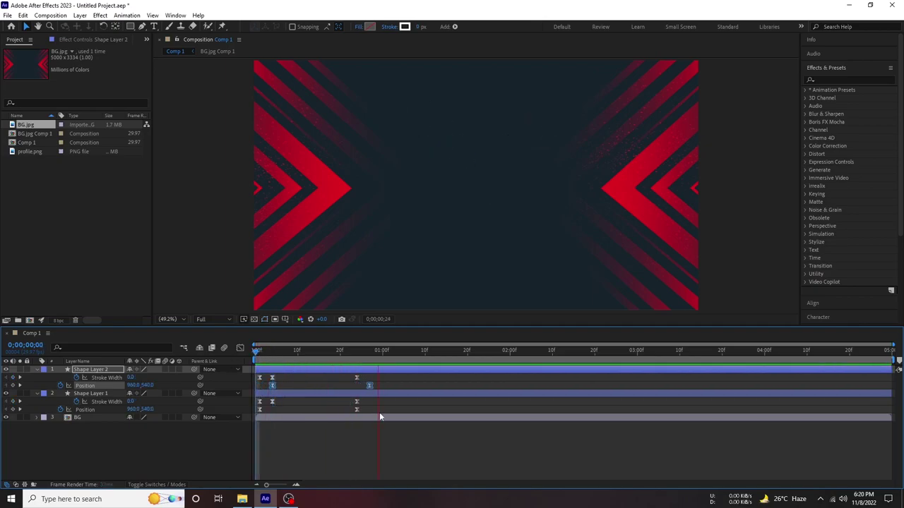
mouse_move(379, 412)
mouse_down()
mouse_move(259, 415)
mouse_move(272, 411)
mouse_up()
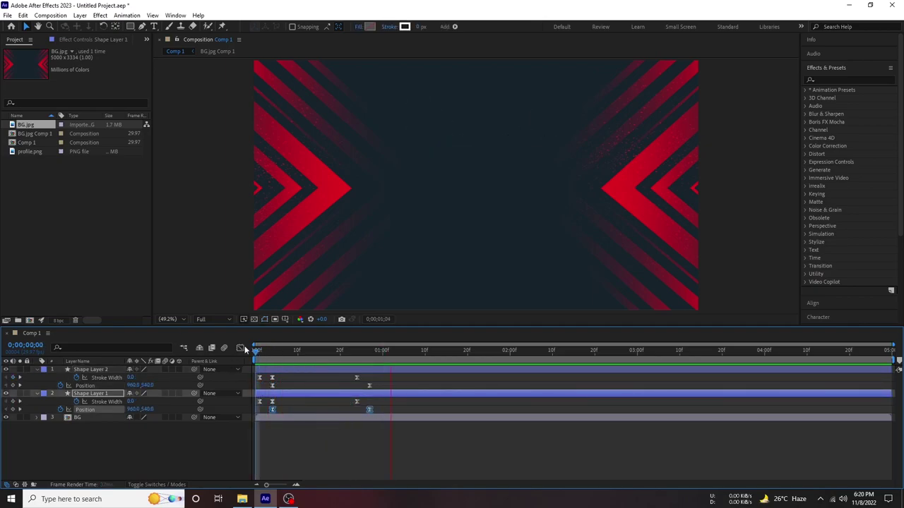
drag(296, 355, 232, 441)
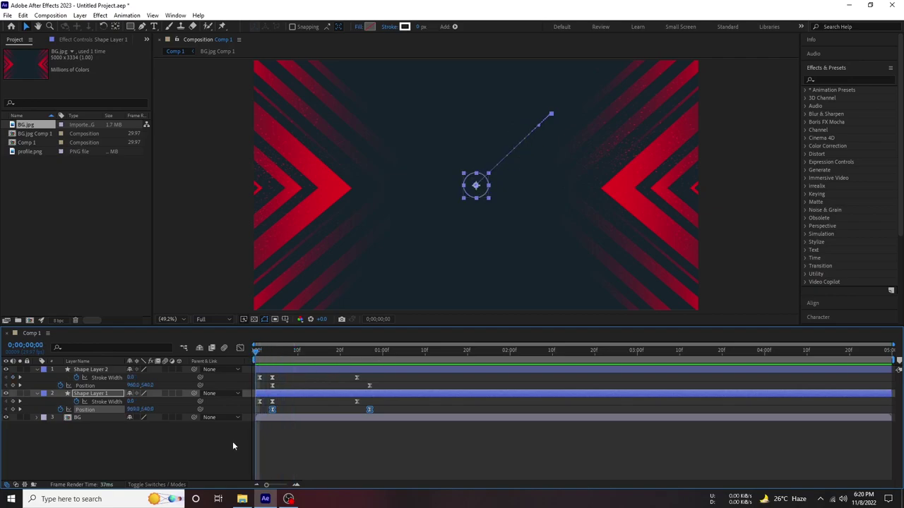
click(224, 463)
key(space)
- Align the last Stroke Width keyframe with the movement's end around frame 22
drag(318, 364, 348, 353)
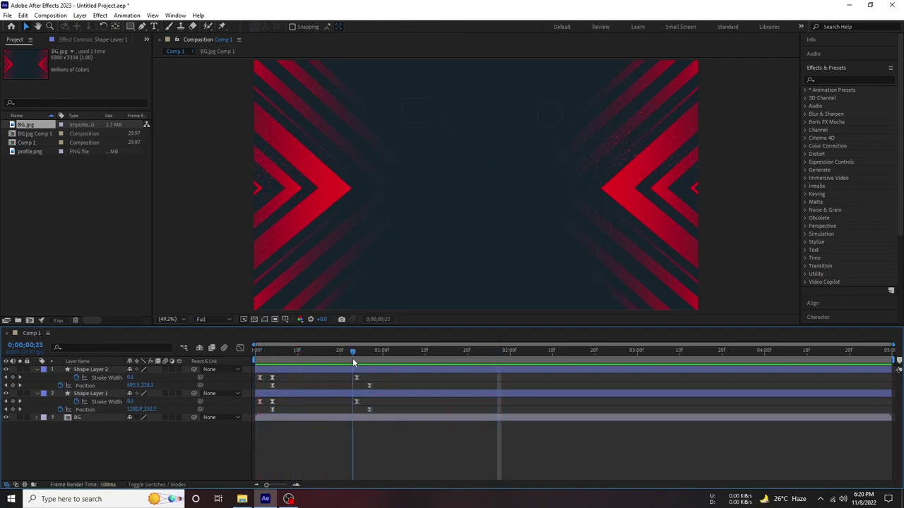
click(358, 379)
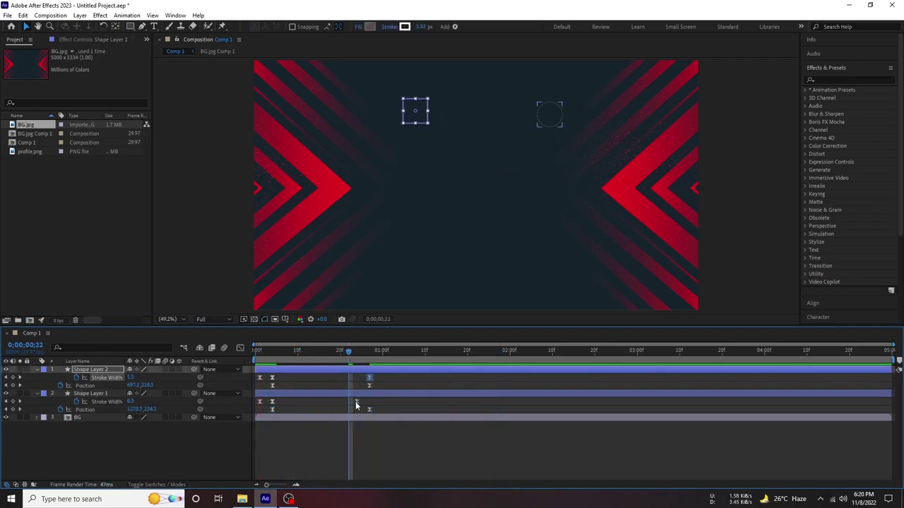
drag(355, 401, 368, 401)
key(space)
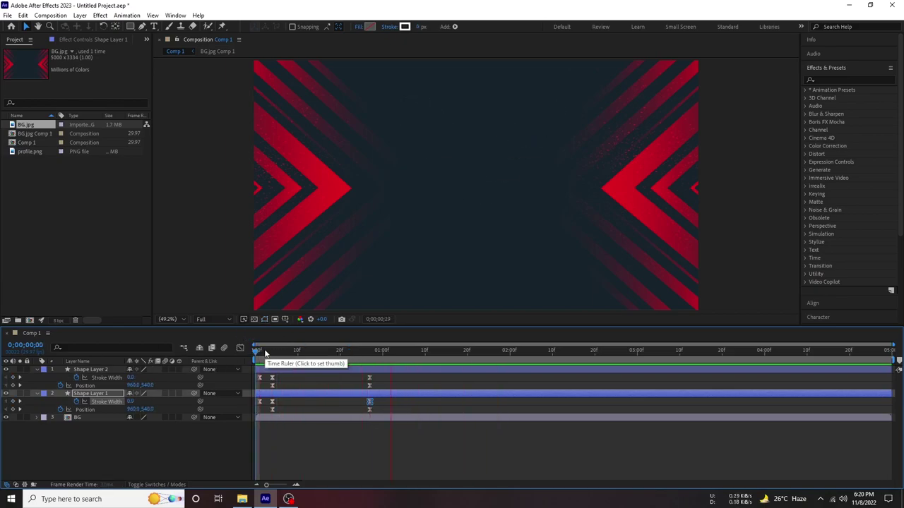
- At frame 17, check the speed graph, then select the square's Stroke Width keyframes and preview
drag(265, 353, 325, 352)
click(240, 348)
click(240, 348)
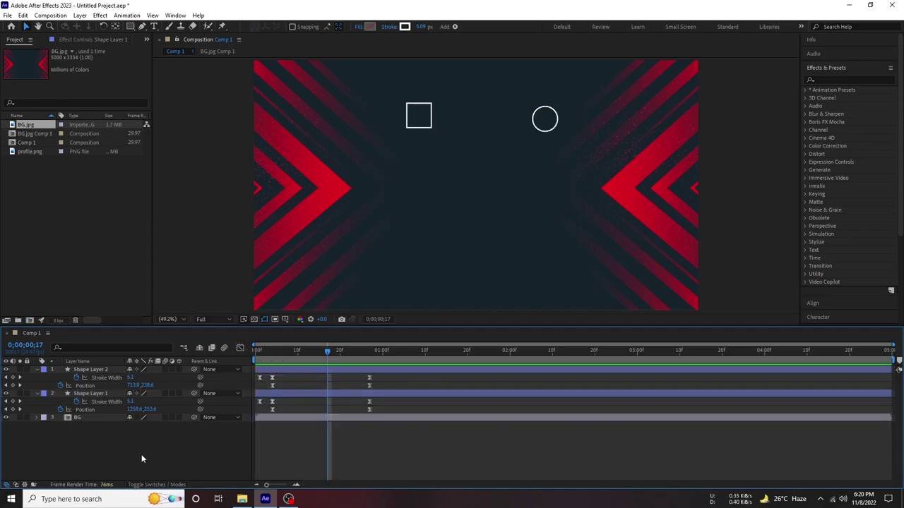
click(112, 379)
key(space)
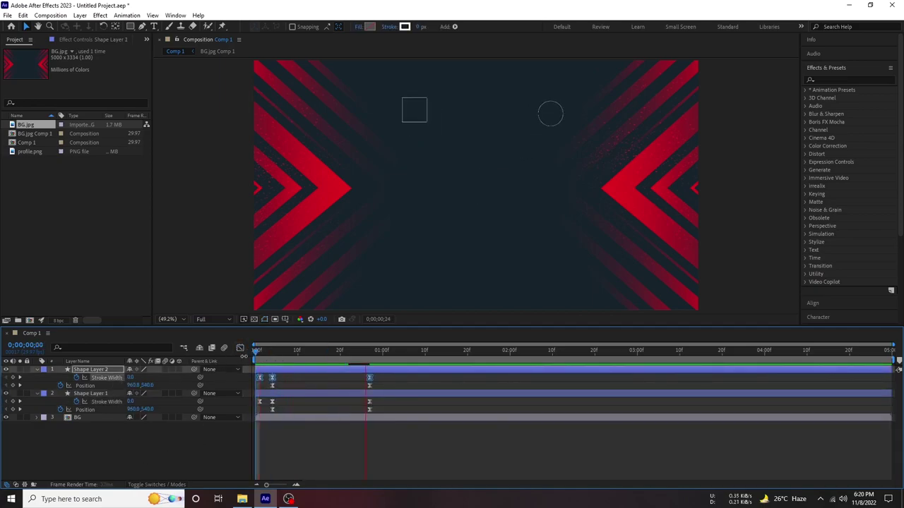
- Lengthen the Stroke Width speed-graph handles for smoother easing on the square and ring
click(240, 348)
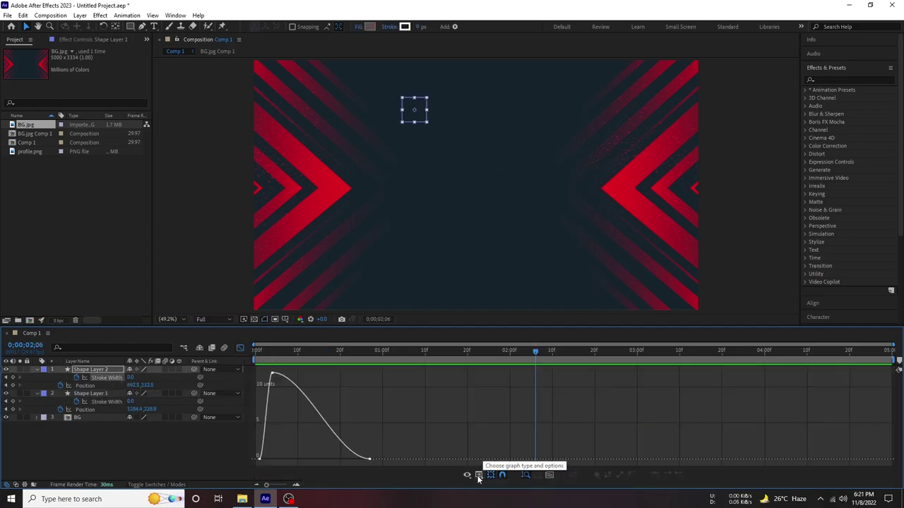
drag(262, 459, 271, 459)
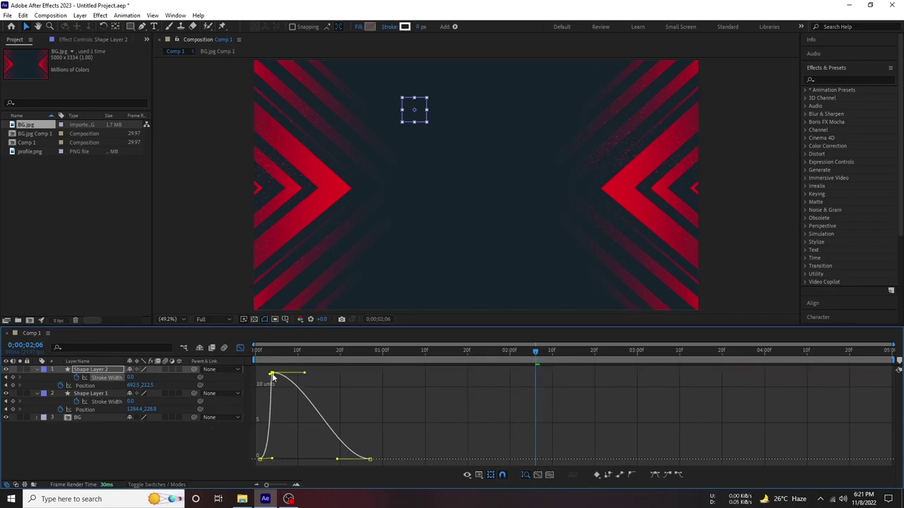
drag(303, 372, 316, 373)
key(space)
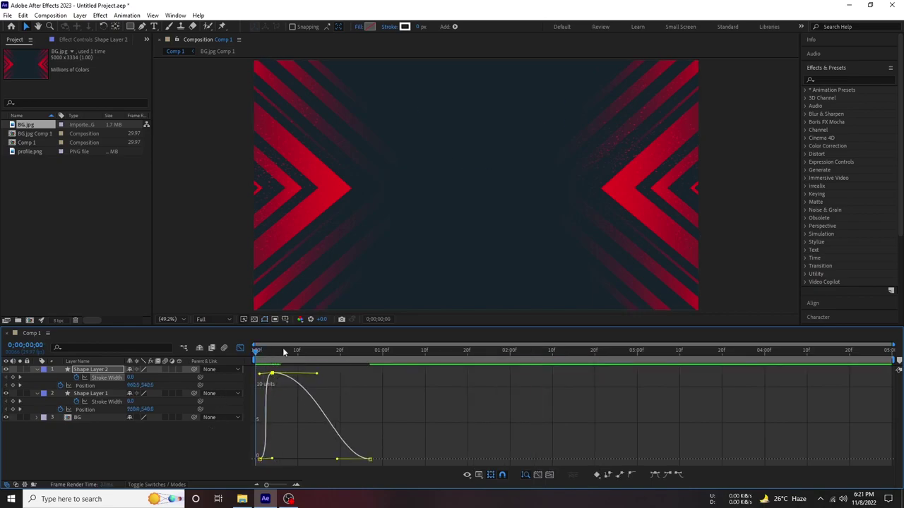
click(108, 406)
click(261, 459)
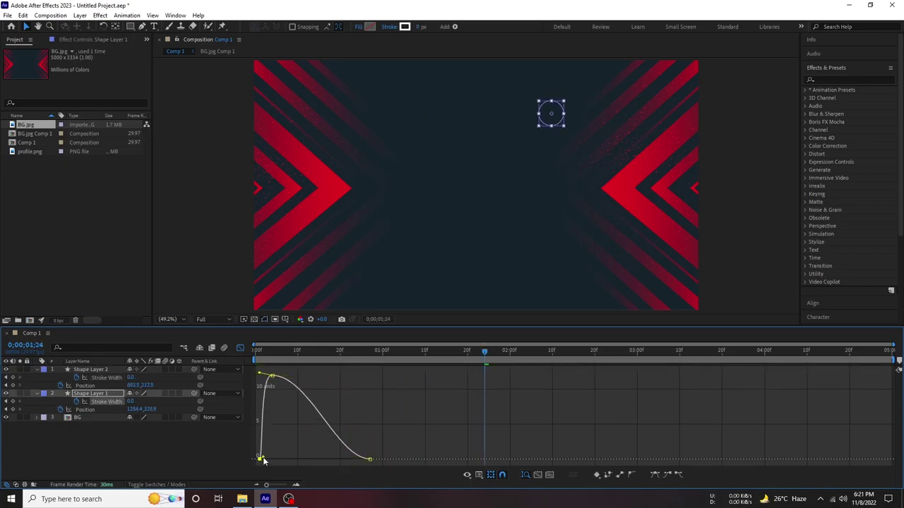
key(space)
- Collapse the layer properties and return from the graph editor to the layer bars
click(37, 371)
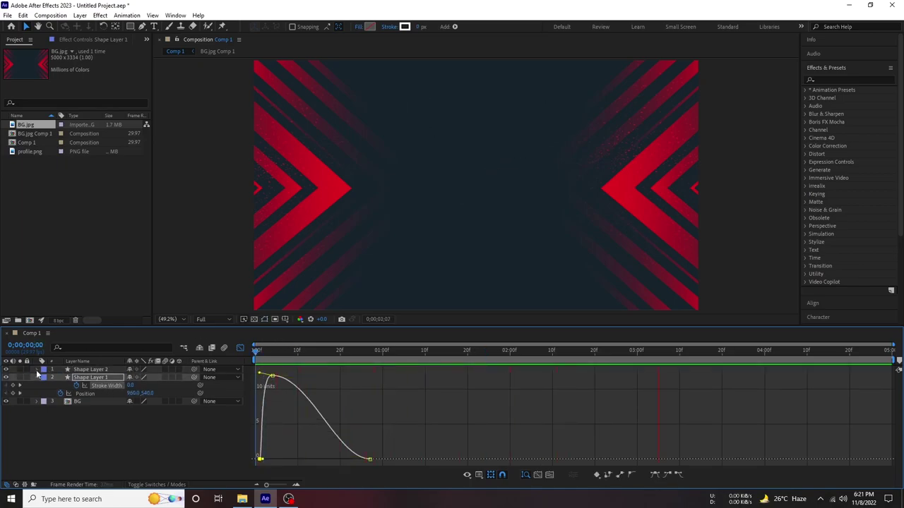
key(u)
click(240, 347)
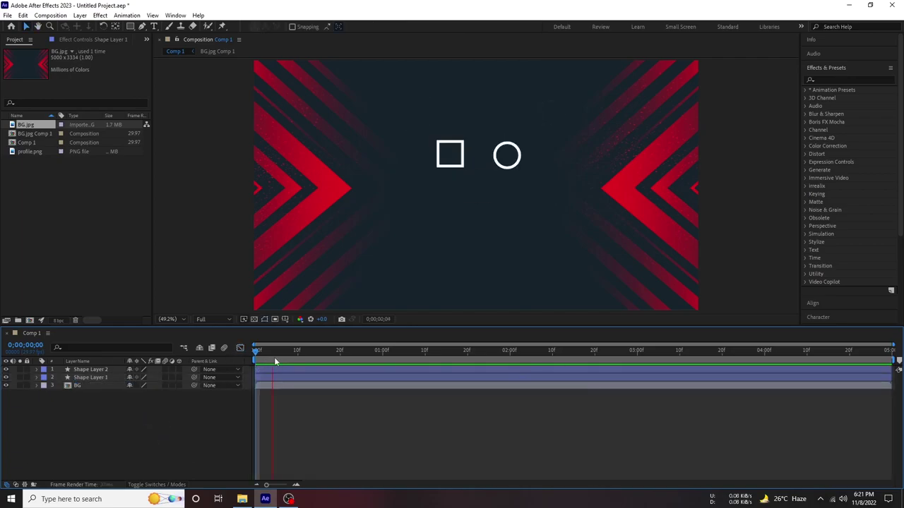
- At about one second, duplicate both shape layers with Ctrl+D up to Shape Layer 16
click(342, 351)
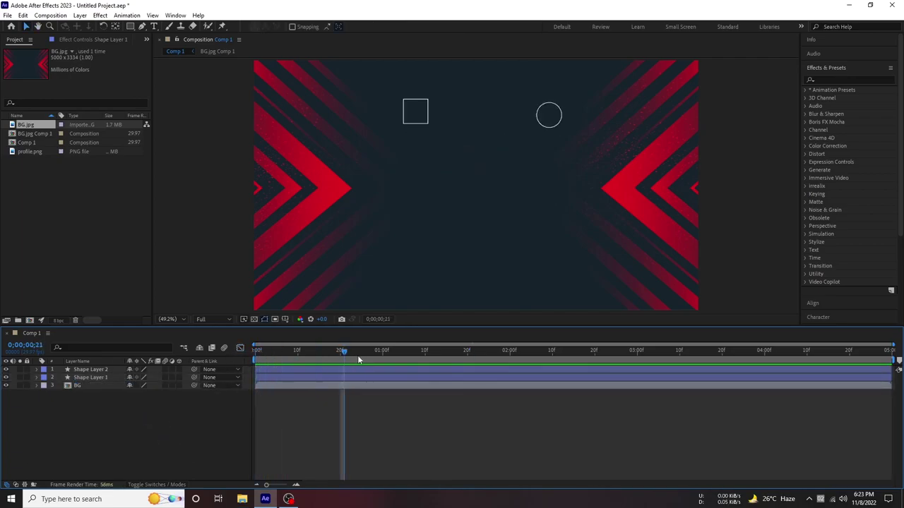
click(387, 351)
click(90, 376)
shift+click(90, 369)
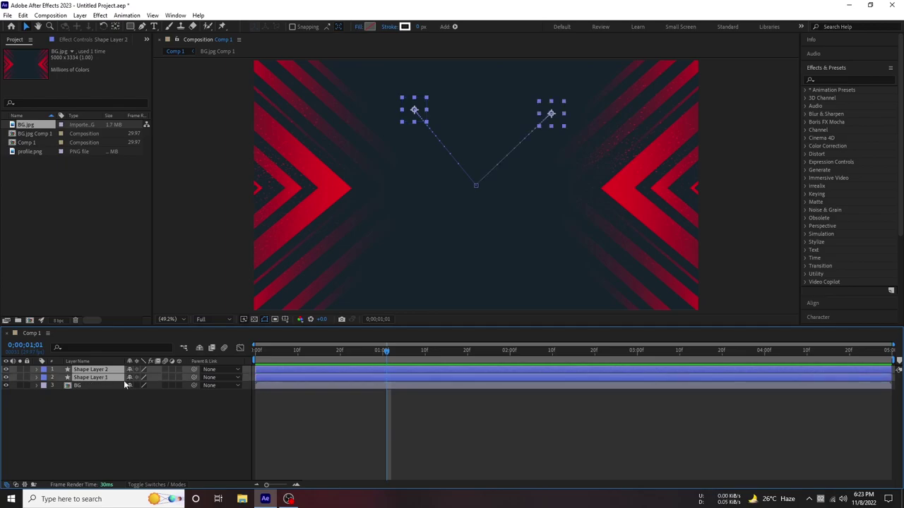
key(ctrl+d)
key(ctrl+d)
key(ctrl+d)
key(ctrl+d)
key(ctrl+d)
key(ctrl+d)
key(ctrl+d)
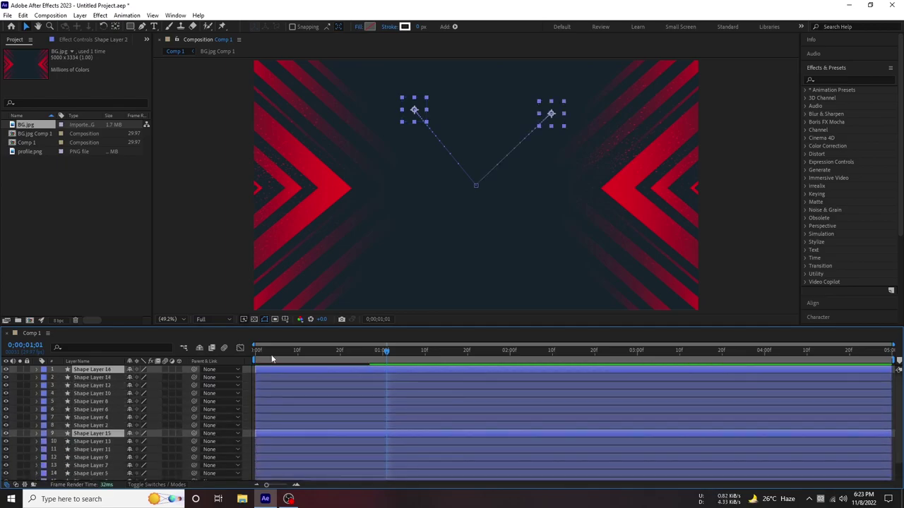
- Select all layers and reveal every layer's Position keyframes
key(space)
click(289, 436)
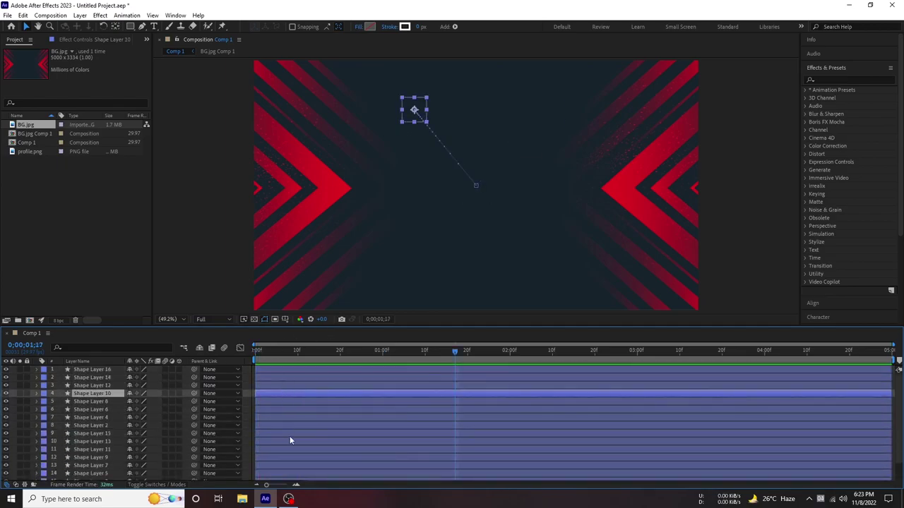
click(280, 370)
key(ctrl+a)
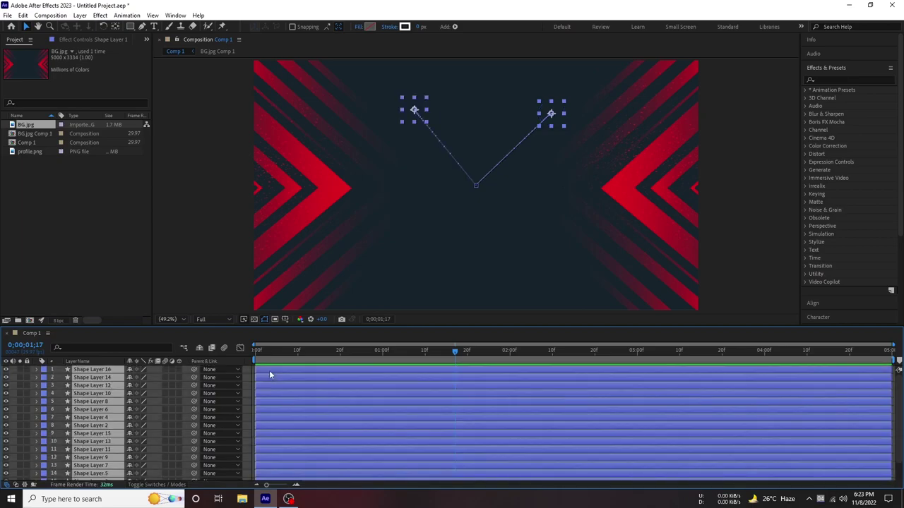
key(p)
- Scatter the square end positions of Shape Layers 12, 10, 8, 6, 4 and 2
click(372, 410)
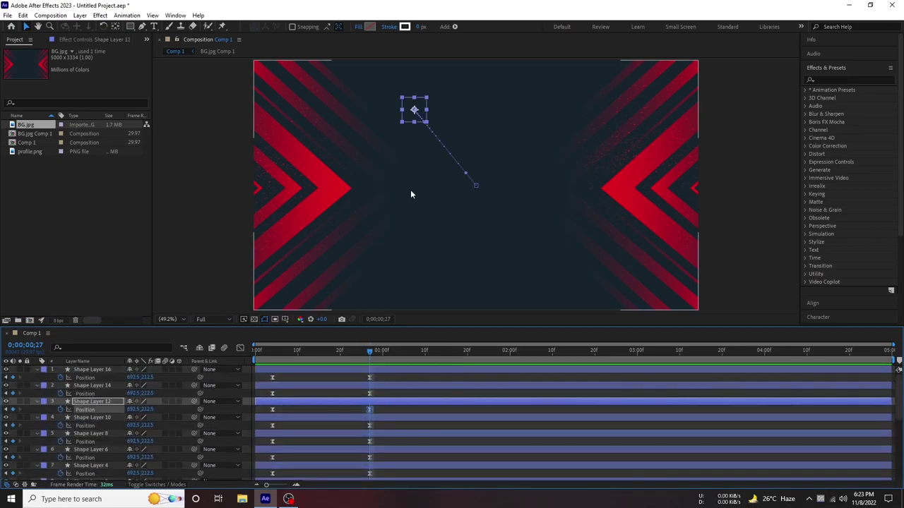
drag(414, 111, 342, 115)
click(369, 425)
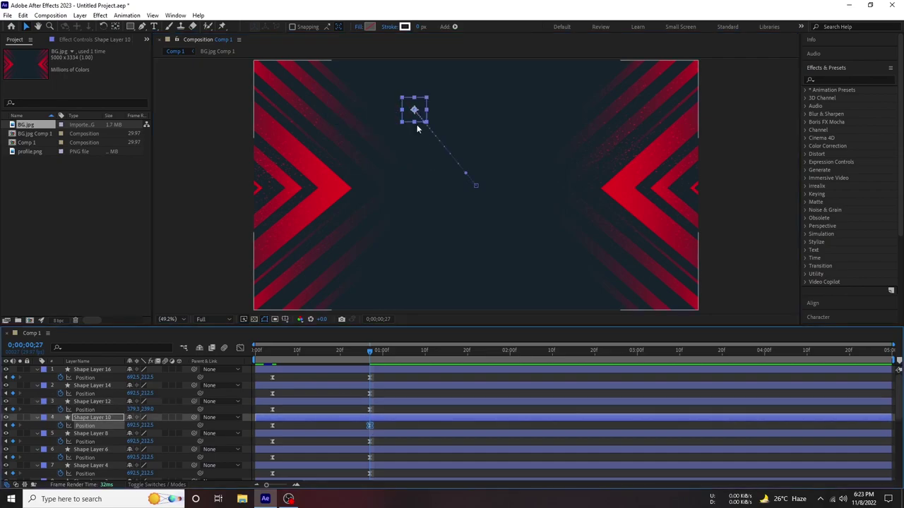
drag(414, 111, 492, 93)
click(369, 441)
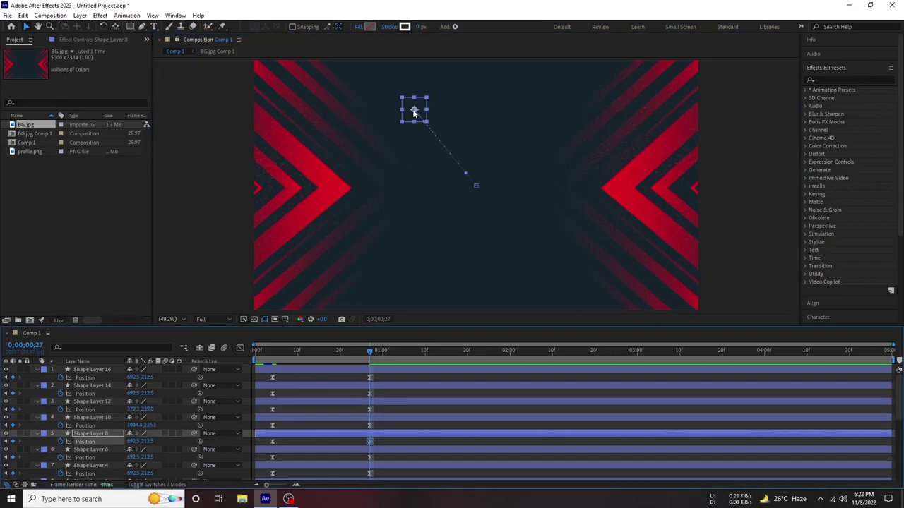
drag(414, 111, 474, 276)
click(369, 457)
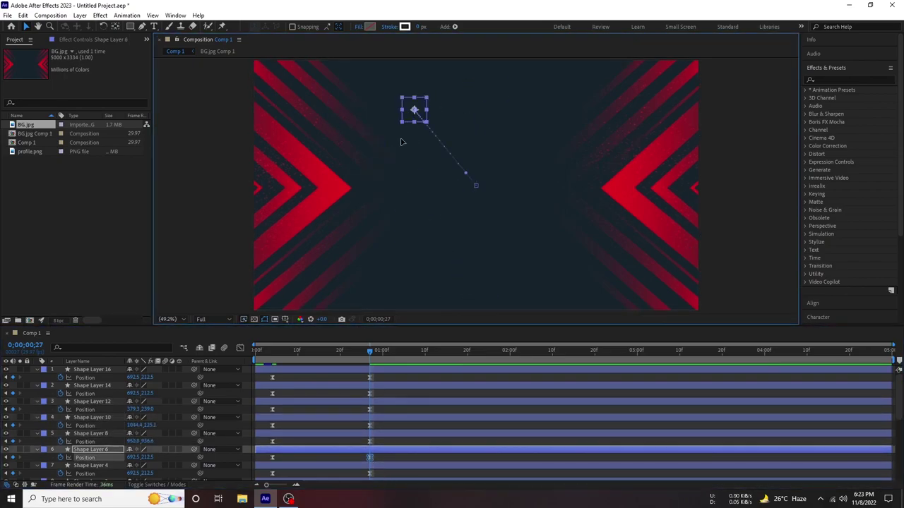
drag(414, 111, 626, 214)
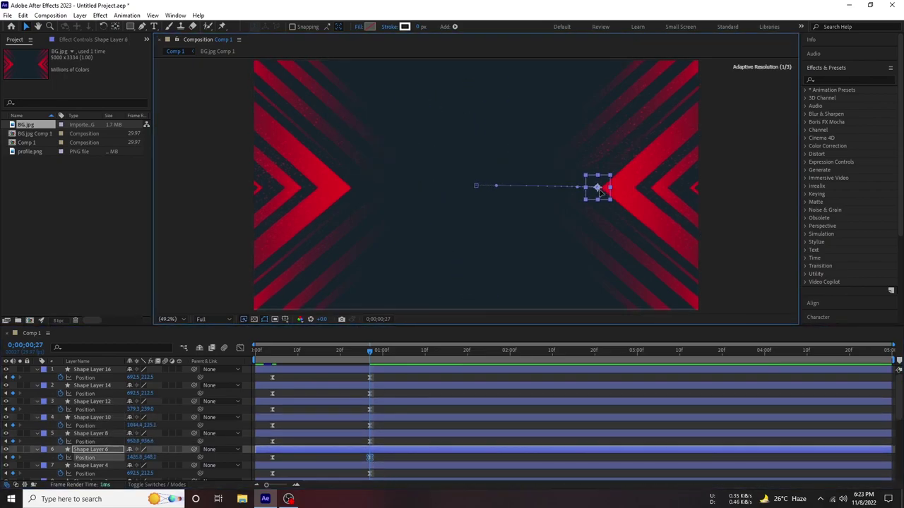
scroll(382, 416, down, 2)
click(369, 417)
drag(413, 111, 503, 79)
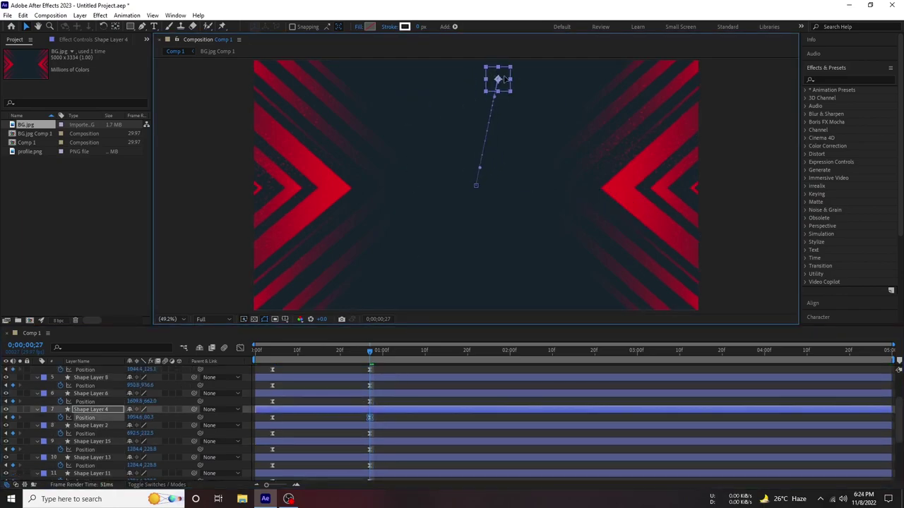
click(369, 433)
drag(414, 110, 285, 199)
- Move the circle end positions of Shape Layers 15, 13 and 9 outward
click(369, 449)
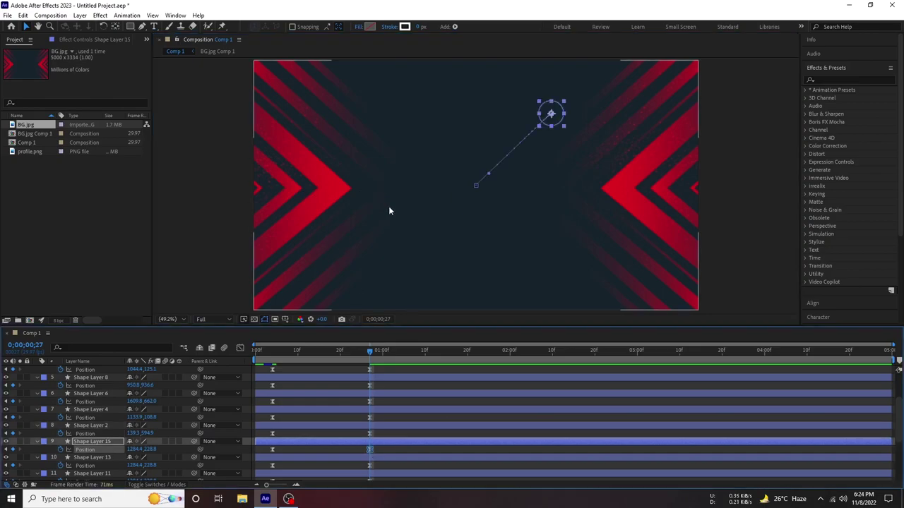
drag(553, 113, 462, 81)
click(369, 466)
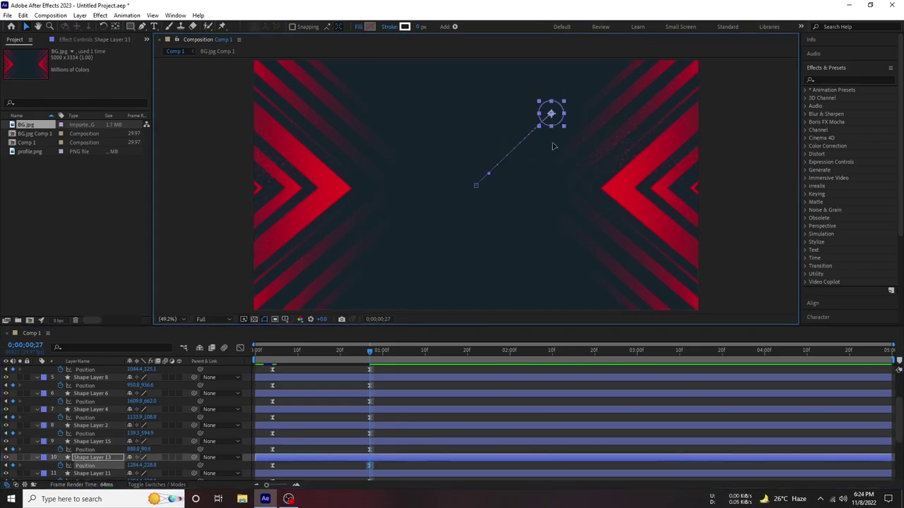
drag(551, 113, 579, 254)
scroll(414, 414, down, 3)
click(369, 404)
drag(549, 111, 463, 95)
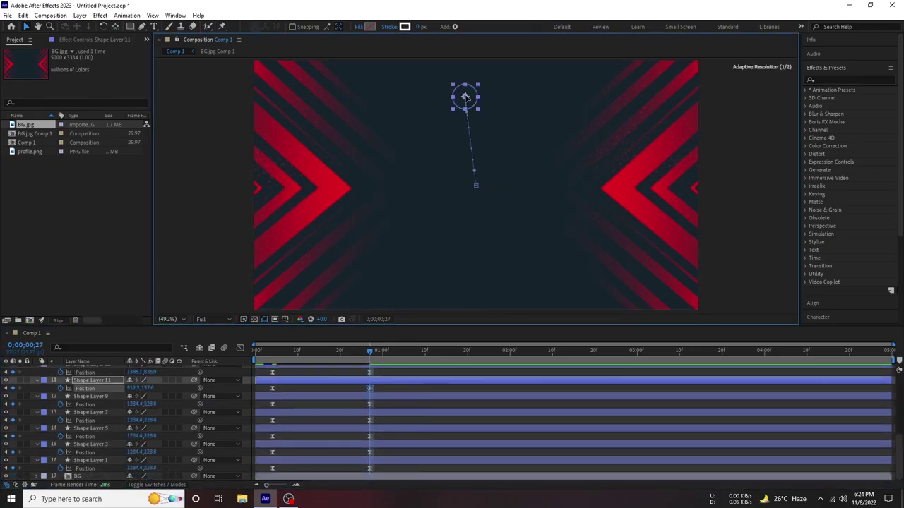
key(ctrl+z)
drag(551, 113, 497, 282)
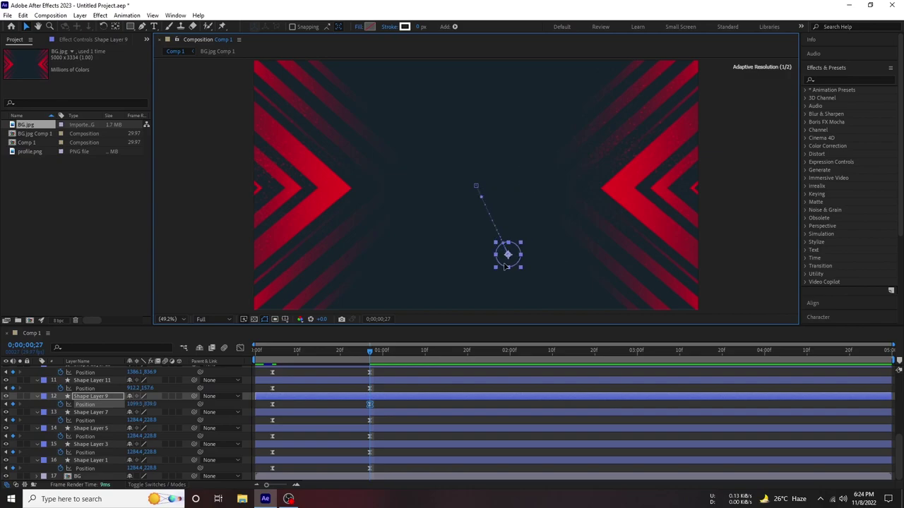
- Move the circle end positions of Shape Layers 7, 5, 3 and 1 outward
click(370, 420)
mouse_move(550, 115)
mouse_down()
mouse_move(539, 141)
mouse_move(354, 272)
mouse_up()
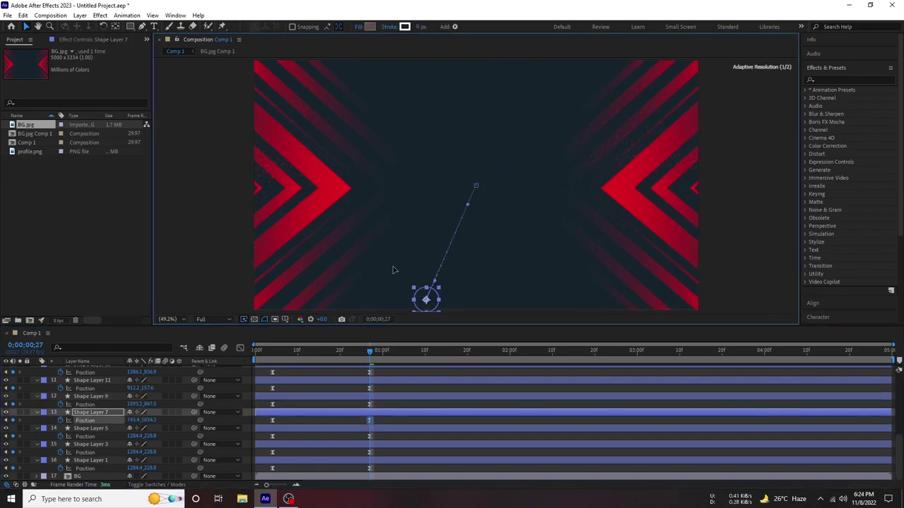
click(369, 437)
drag(551, 114, 549, 275)
click(369, 452)
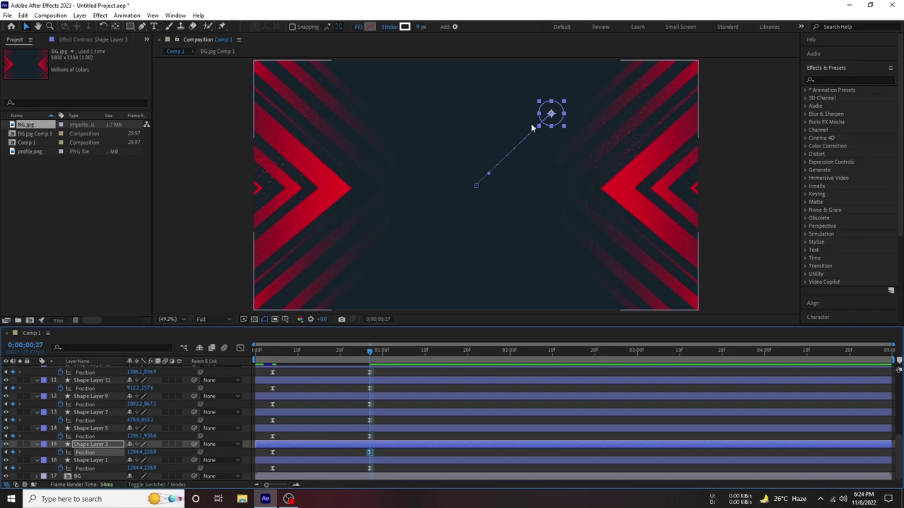
mouse_move(549, 115)
mouse_down()
mouse_move(506, 202)
mouse_move(482, 85)
mouse_up()
click(369, 468)
drag(549, 115, 473, 286)
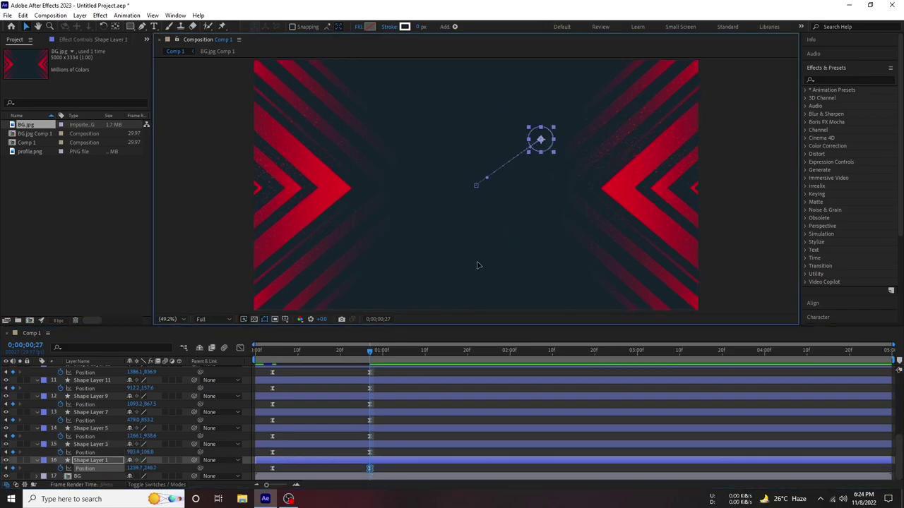
- Scrub the time ruler to preview the shapes spreading out
drag(295, 349, 256, 351)
scroll(305, 386, up, 1)
mouse_move(323, 351)
mouse_down()
mouse_move(315, 351)
mouse_move(356, 350)
mouse_up()
- Move Shape Layer 10's square further right and Shape Layer 12's square upper left
click(460, 83)
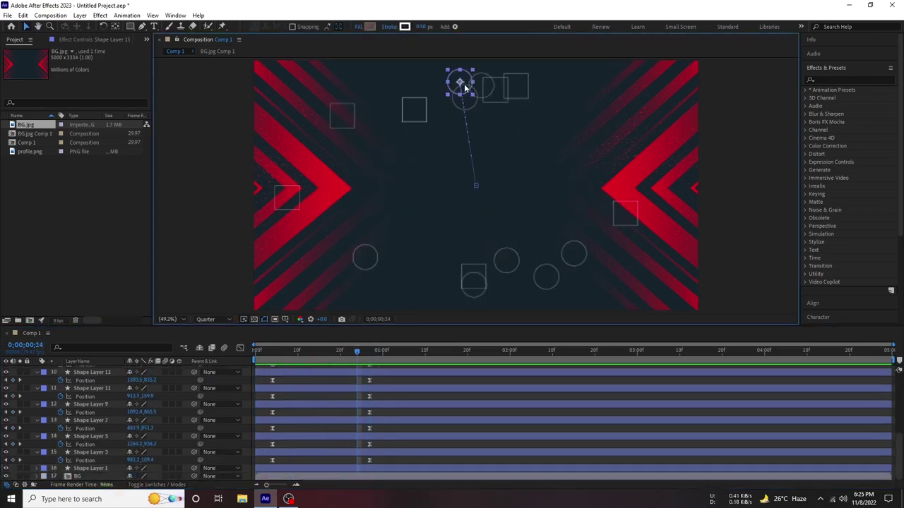
scroll(382, 415, up, 2)
scroll(374, 406, up, 3)
scroll(335, 428, up, 2)
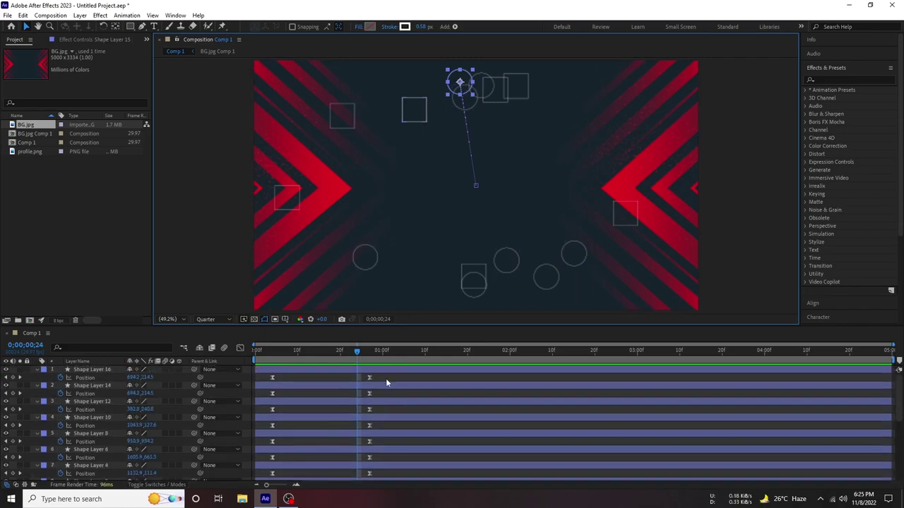
click(369, 377)
click(368, 393)
click(369, 409)
click(369, 425)
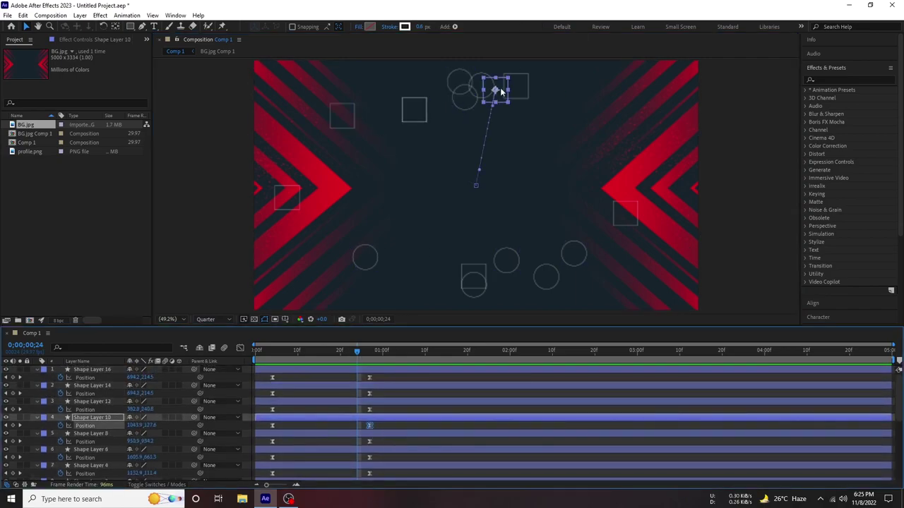
drag(499, 88, 575, 89)
click(369, 410)
drag(466, 91, 352, 151)
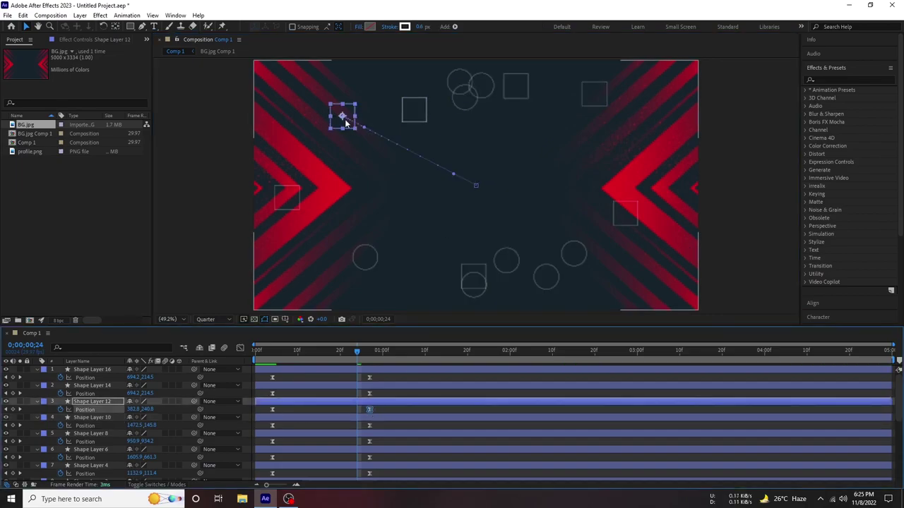
- Move Shape Layer 11's circle toward the right of the frame
click(368, 426)
scroll(371, 426, down, 5)
click(368, 396)
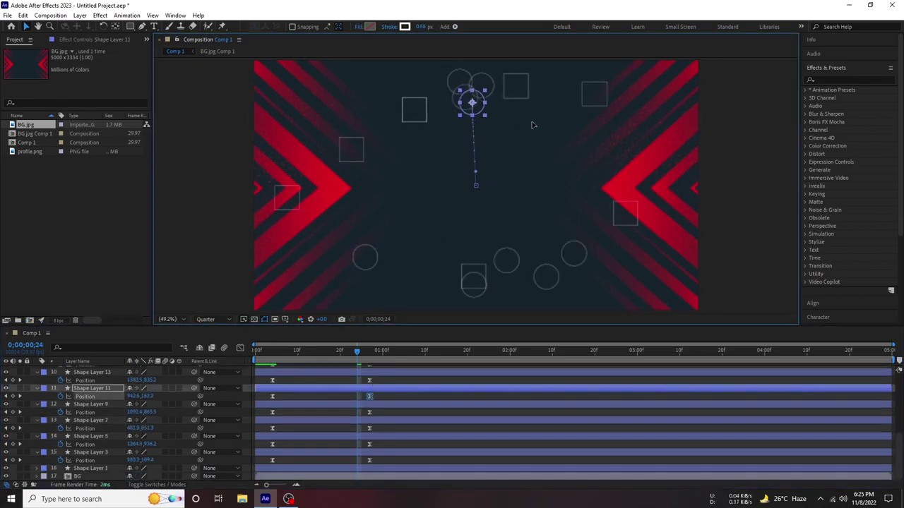
drag(468, 94, 605, 144)
- Reposition Shape Layer 7's and 3's circles and Shape Layer 16's square
click(368, 460)
click(368, 428)
drag(364, 257, 346, 228)
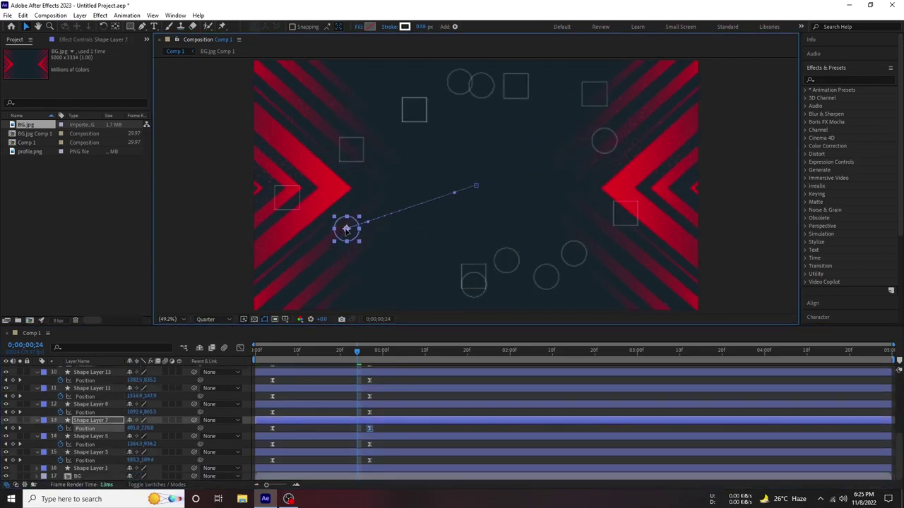
click(369, 444)
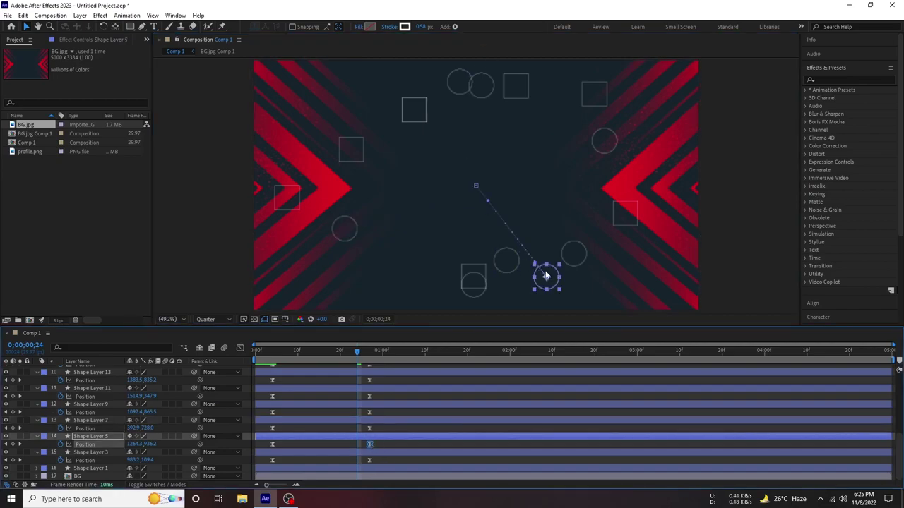
click(369, 460)
mouse_move(482, 91)
mouse_down()
mouse_move(557, 92)
mouse_move(466, 286)
mouse_move(558, 93)
mouse_up()
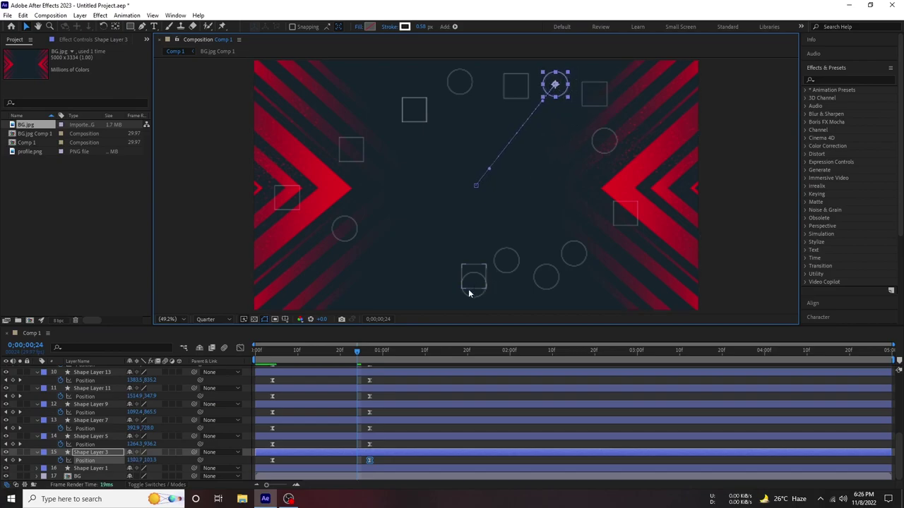
click(417, 110)
drag(418, 111, 425, 132)
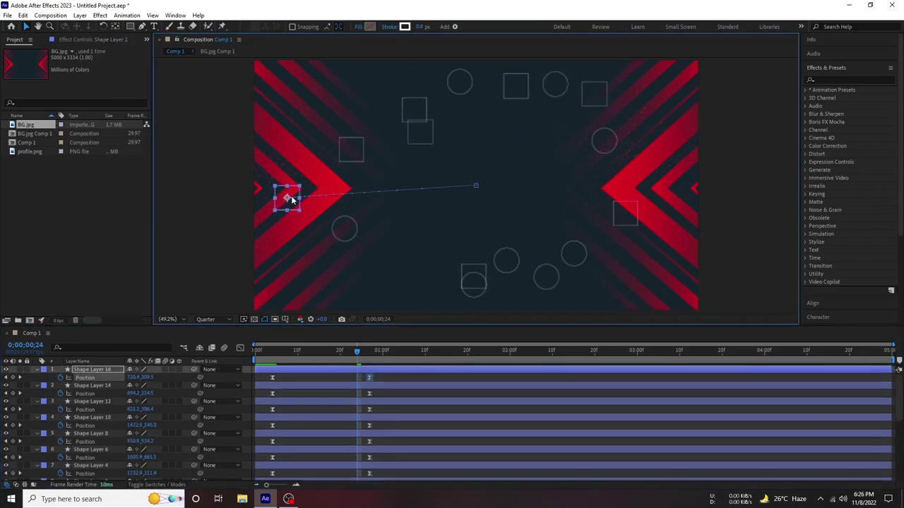
- Reposition Shape Layer 16's square and fine-tune Shape Layer 12's square at upper left
mouse_move(292, 201)
mouse_down()
mouse_move(421, 132)
mouse_move(368, 268)
mouse_up()
click(369, 393)
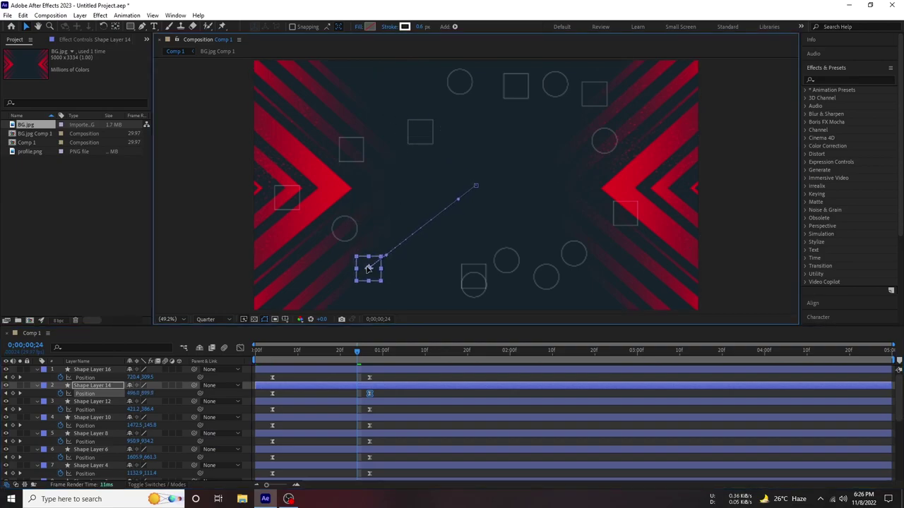
drag(472, 281, 360, 173)
drag(357, 410, 369, 410)
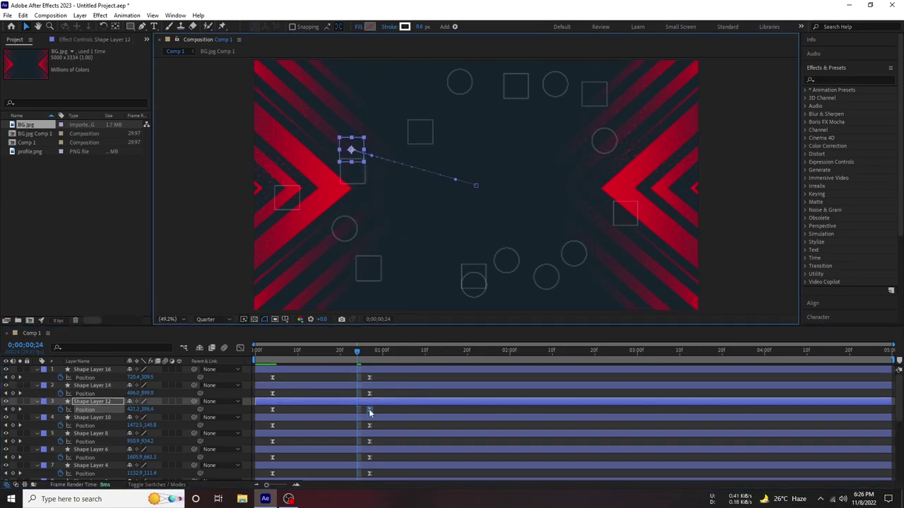
drag(353, 169, 350, 170)
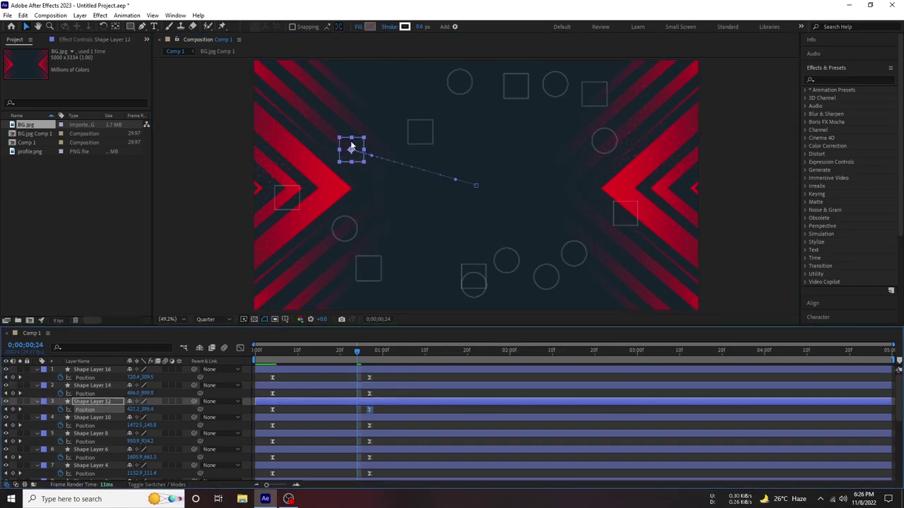
- Adjust squares of Shape Layers 10, 8, 6 and 2, moving 2 to the right side
click(367, 427)
drag(593, 92, 607, 102)
click(473, 277)
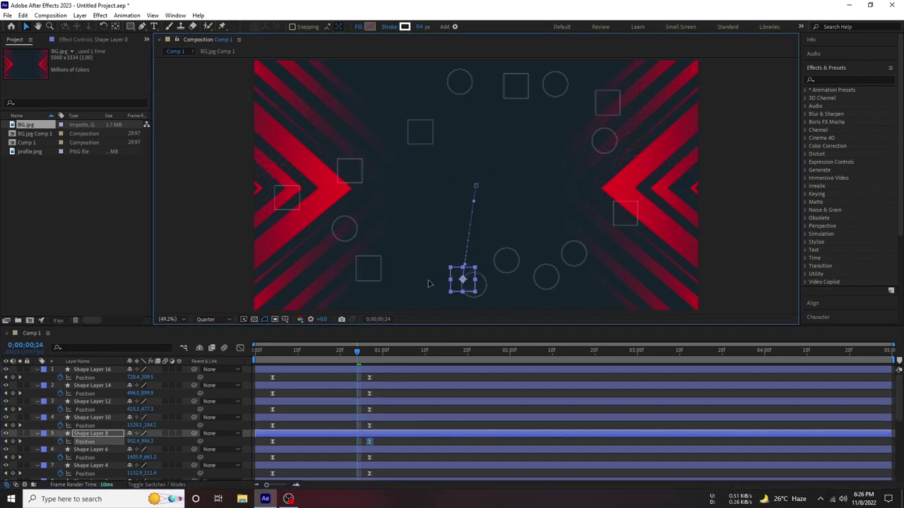
drag(474, 277, 429, 282)
drag(624, 213, 623, 195)
drag(596, 280, 590, 276)
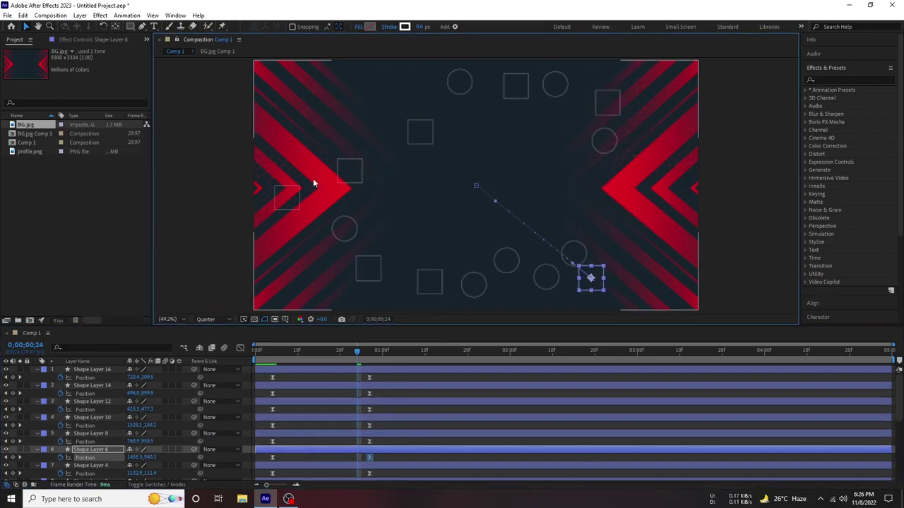
drag(287, 197, 619, 207)
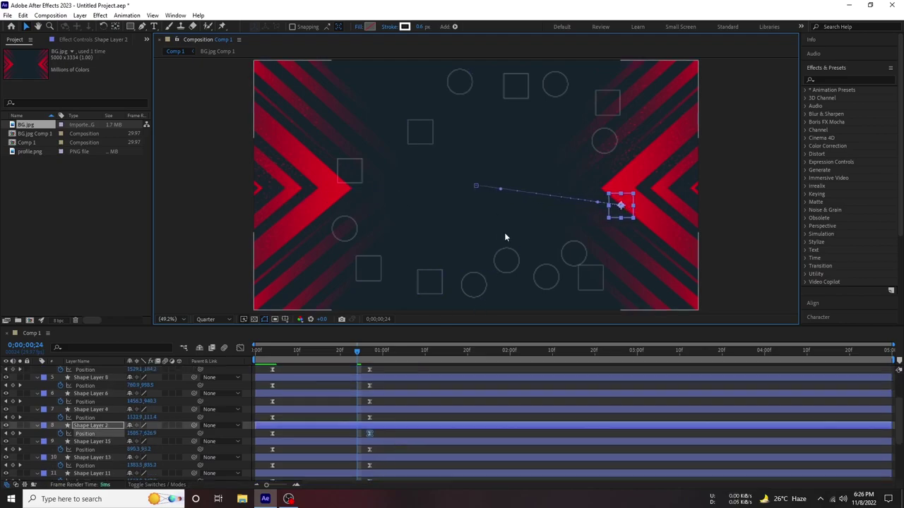
- Move Shape Layer 13's circle toward the right edge and nudge Shape Layer 11's circle
click(460, 82)
click(368, 466)
drag(573, 253, 624, 244)
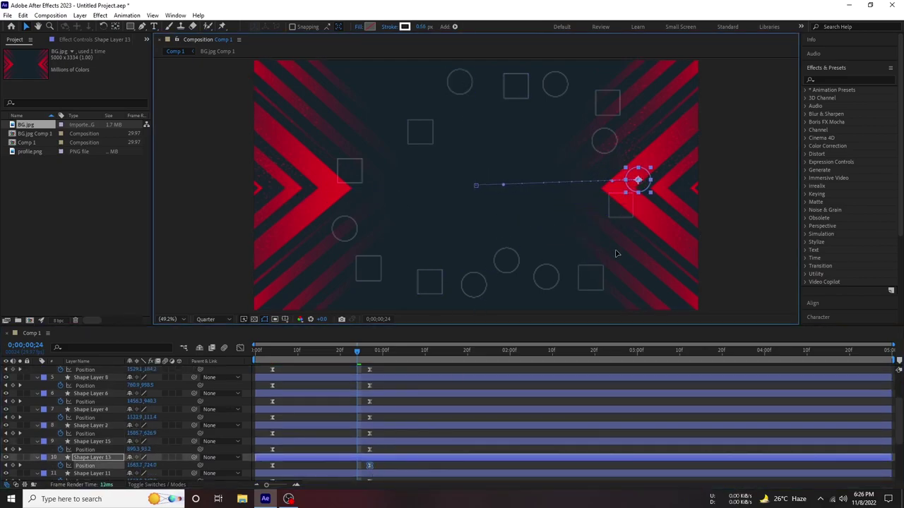
click(368, 425)
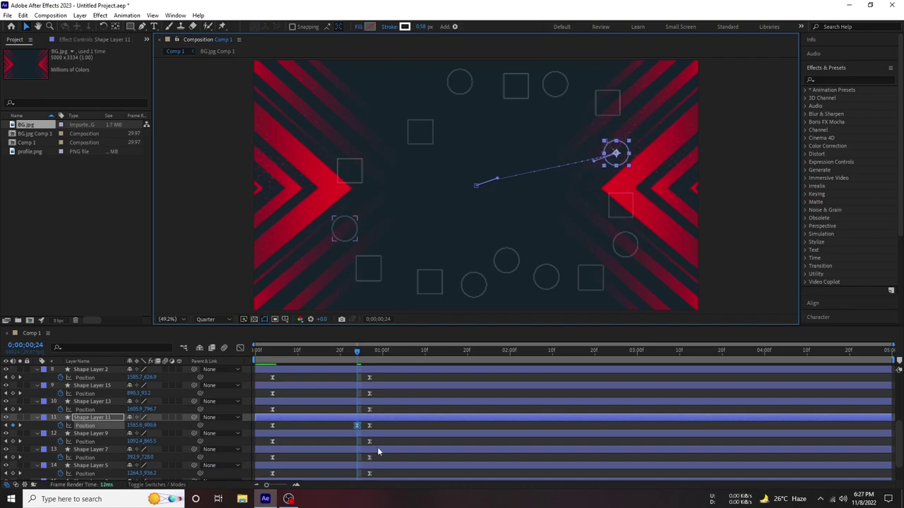
drag(604, 142, 614, 153)
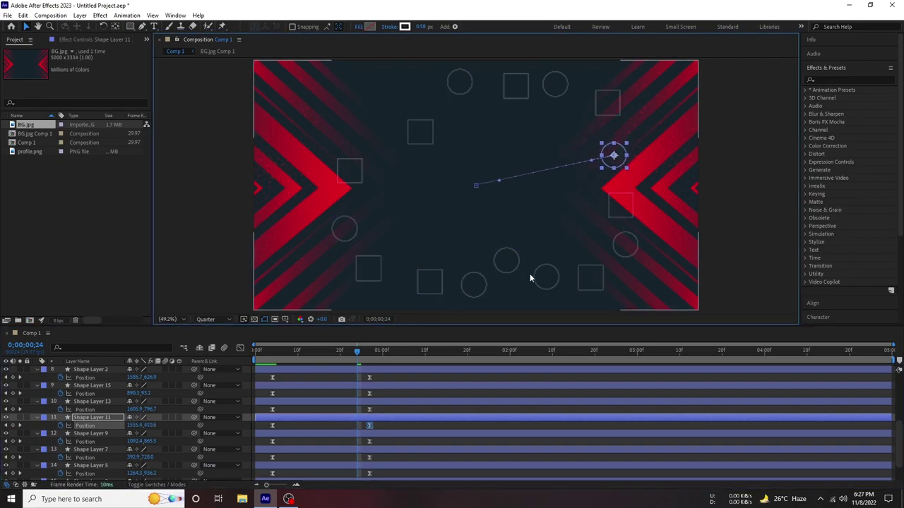
- Delete the Shape Layer 9 layer
click(506, 267)
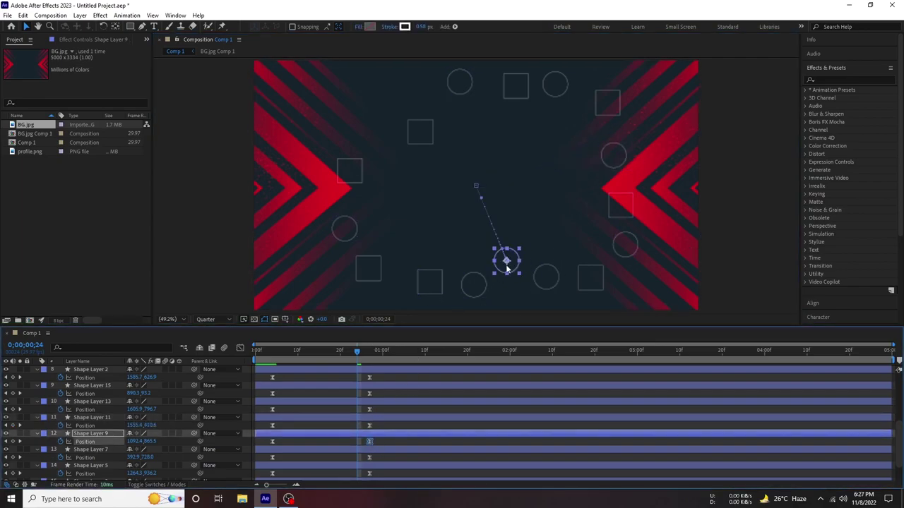
click(318, 434)
key(Delete)
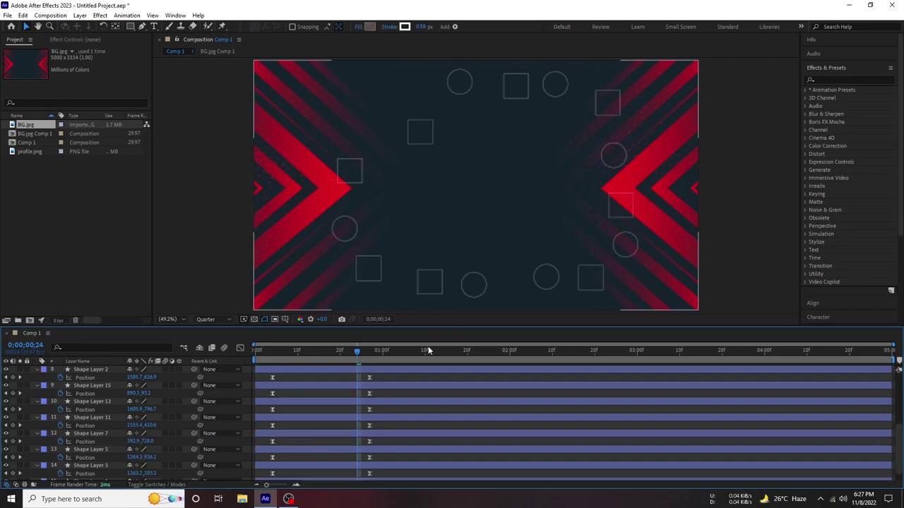
- Nudge Shape Layer 5's circle left, delete Shape Layer 1, and preview
click(368, 425)
click(368, 441)
click(368, 457)
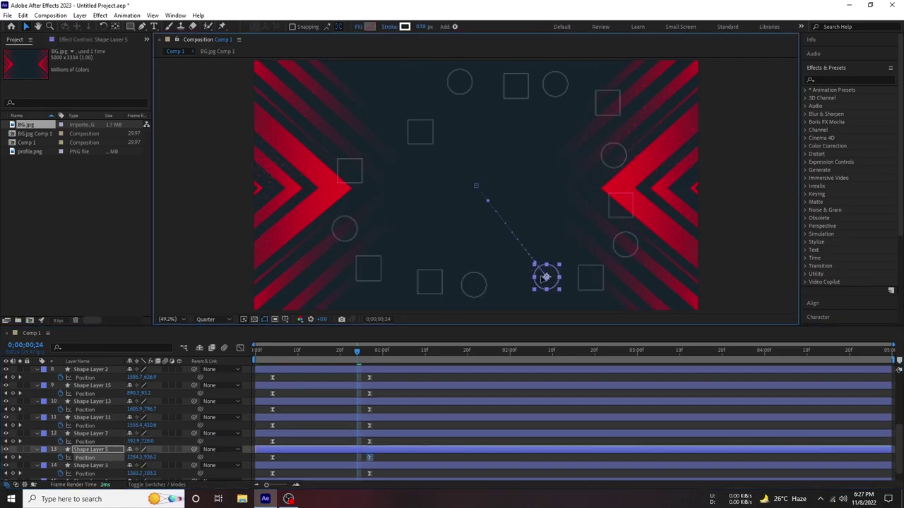
drag(533, 289, 518, 295)
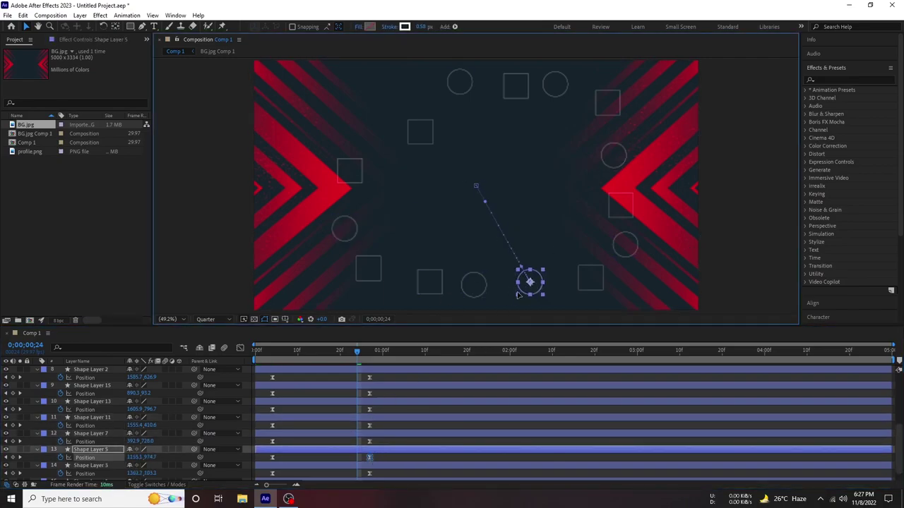
click(382, 465)
click(466, 294)
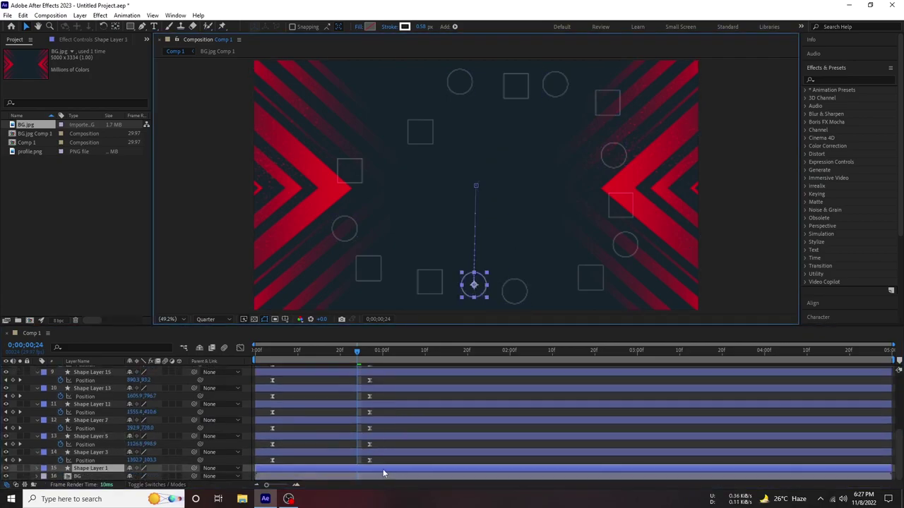
key(Delete)
key(space)
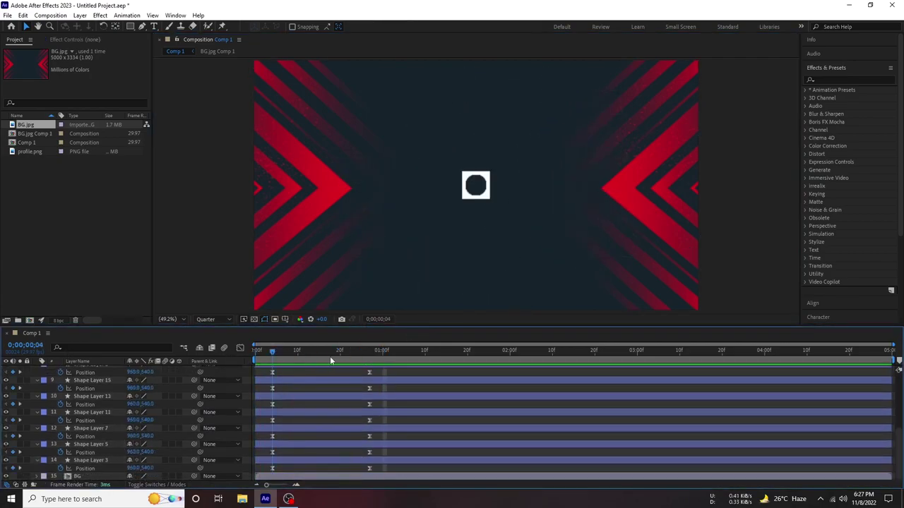
- Check the final layout at frame 25, collapse properties, and select Shape Layer 16's square
mouse_move(330, 356)
mouse_down()
mouse_move(360, 361)
mouse_move(364, 353)
mouse_up()
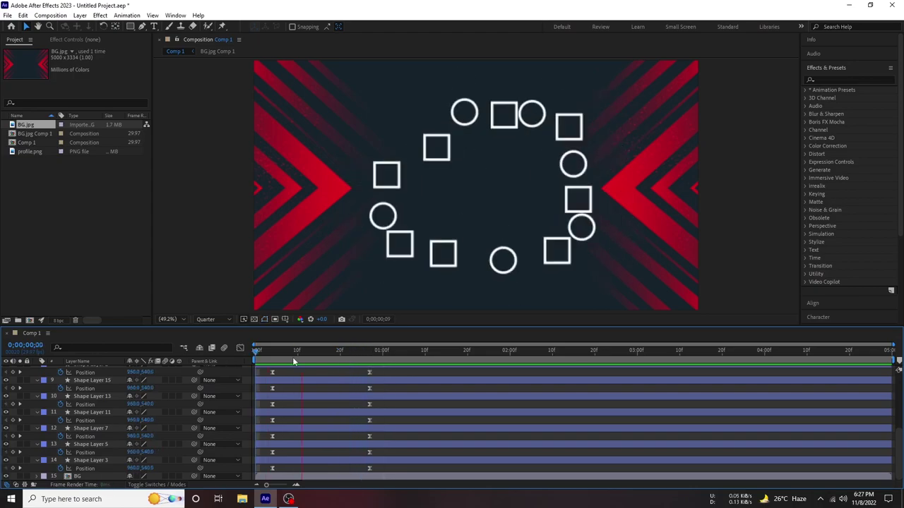
scroll(368, 360, up, 3)
scroll(367, 374, up, 3)
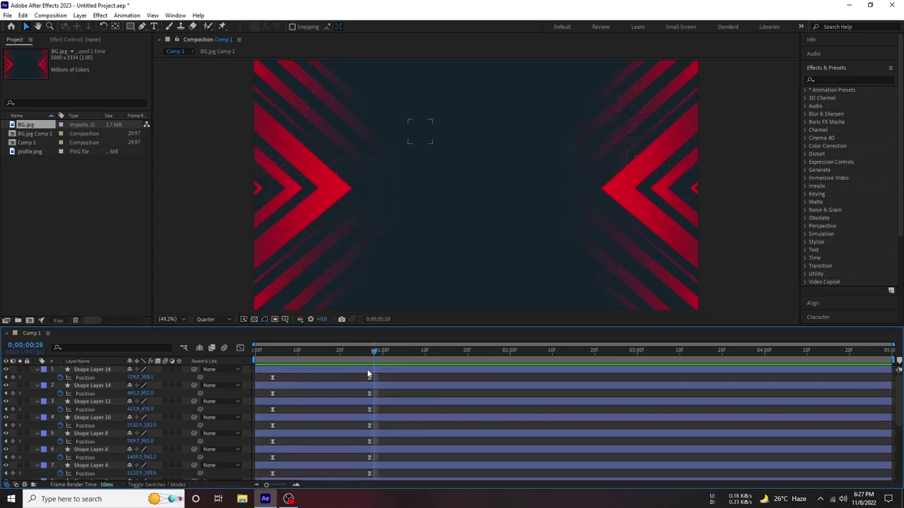
drag(355, 360, 360, 361)
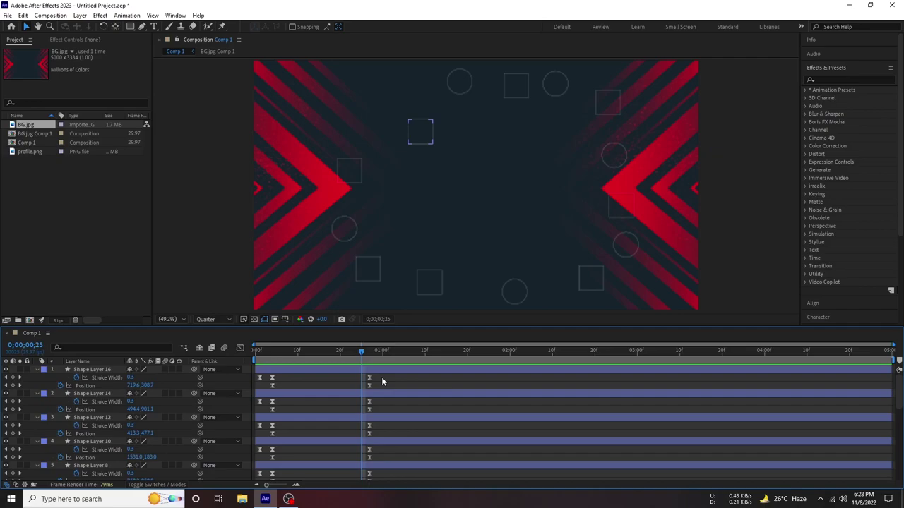
key(u)
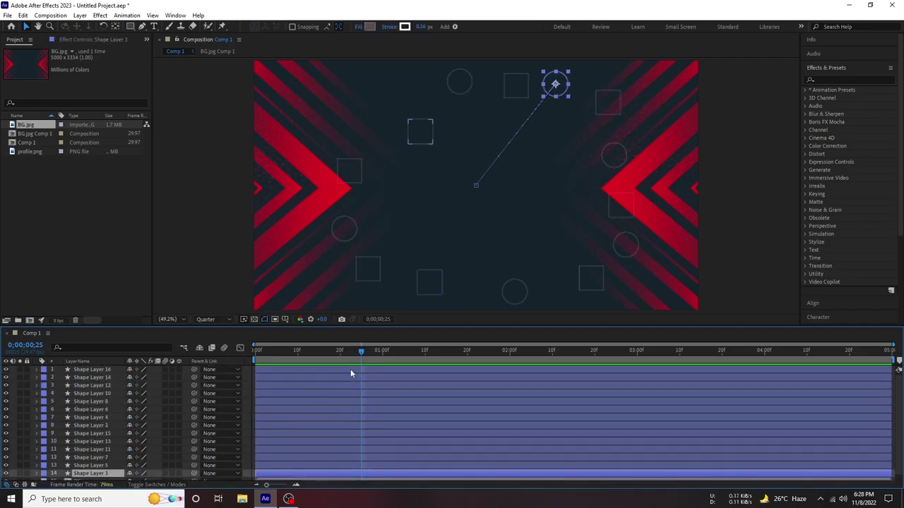
click(420, 131)
- Shrink Shape Layer 16 to about 77% and show Scale for Shape Layers 3 and 5
key(s)
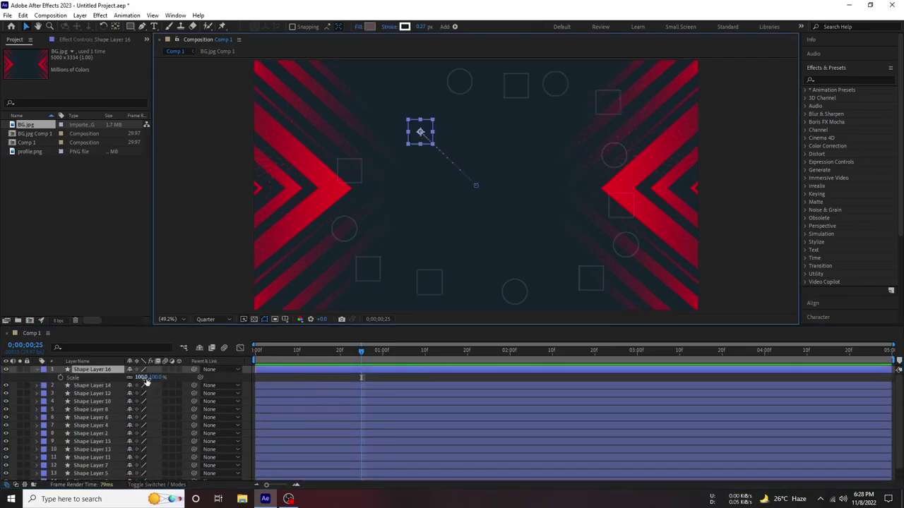
drag(144, 378, 127, 377)
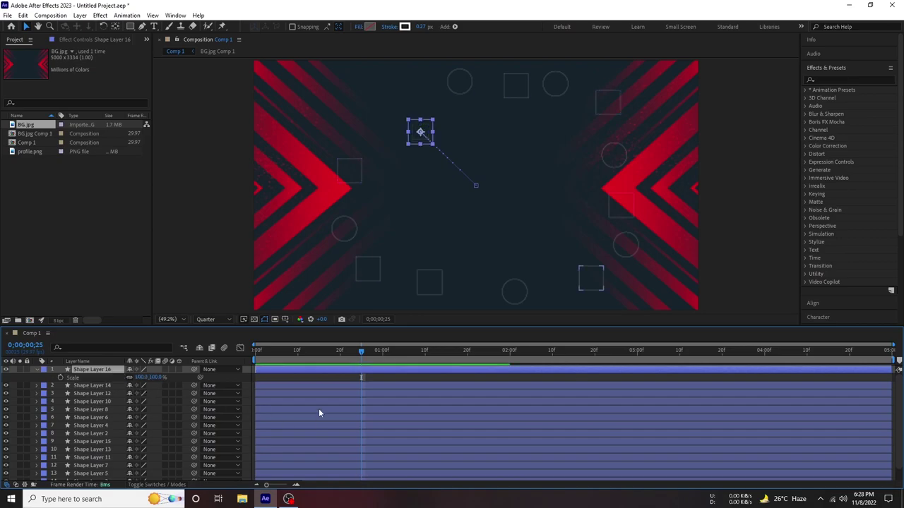
scroll(319, 408, down, 1)
click(334, 468)
key(s)
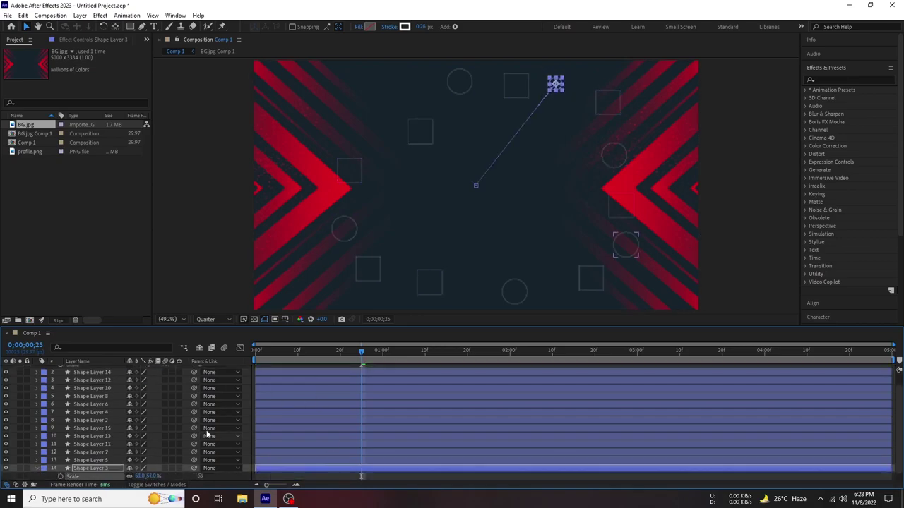
click(200, 459)
key(s)
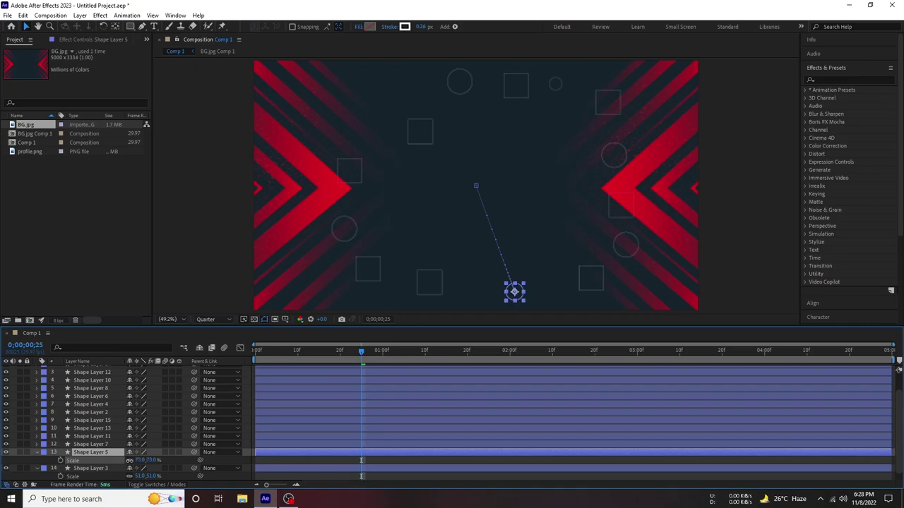
- Bring up Scale on Shape Layers 7, 2, 13 and 8 to give each a different size
click(140, 444)
key(s)
click(106, 413)
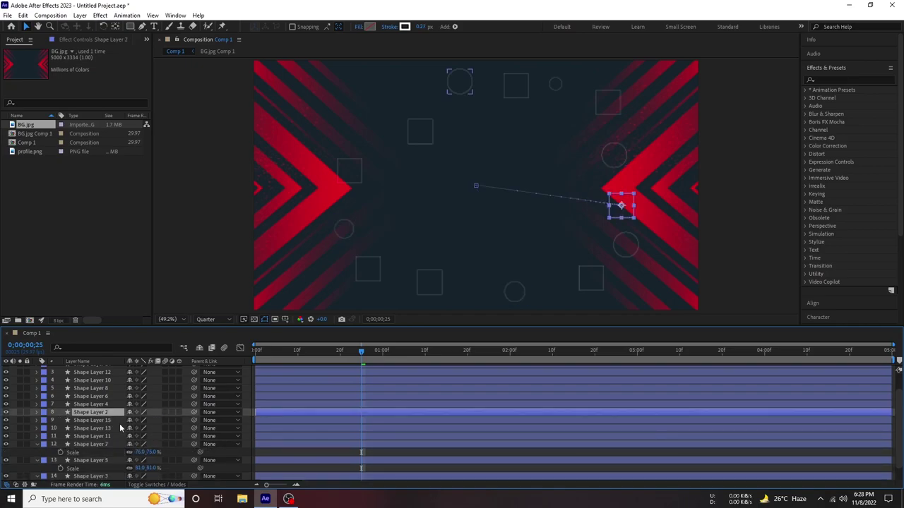
key(s)
click(106, 437)
key(s)
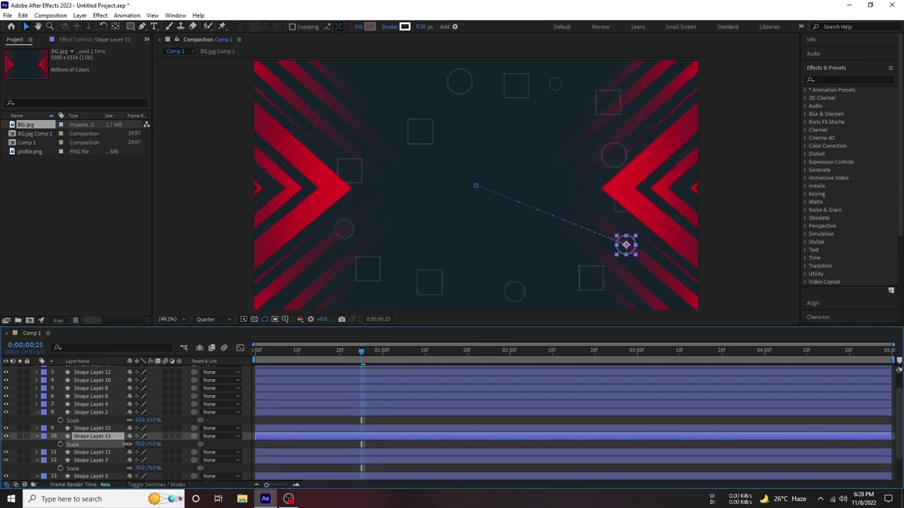
click(119, 403)
click(423, 281)
key(s)
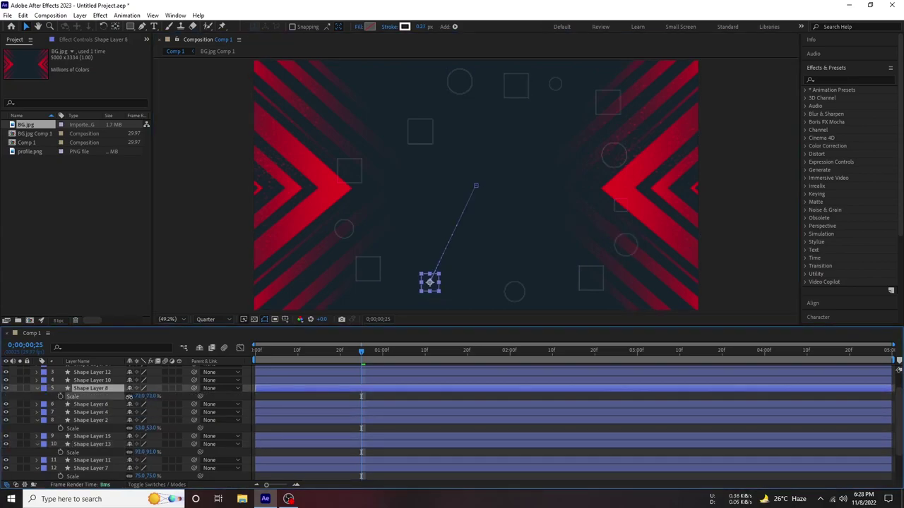
- Vary the Scale of Shape Layers 10, 12 and 6, and shrink Shape Layer 4 to 50%
click(105, 379)
key(s)
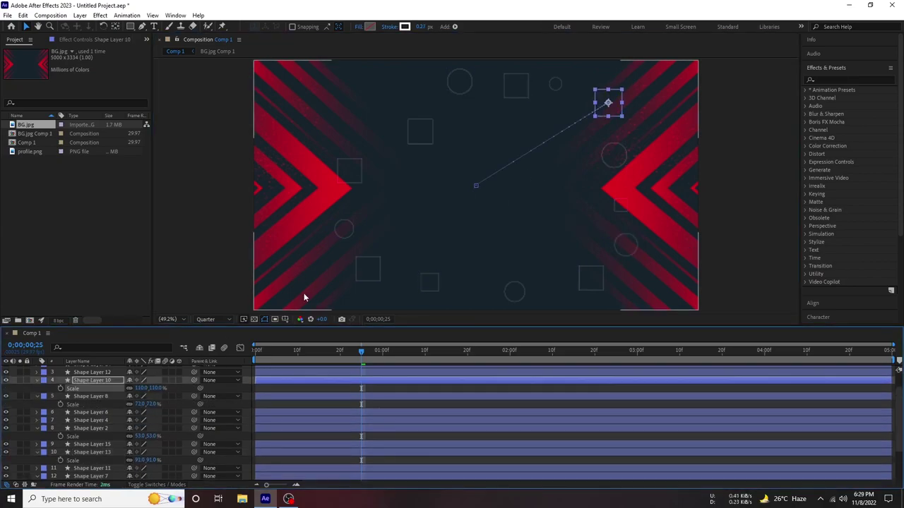
click(92, 372)
key(s)
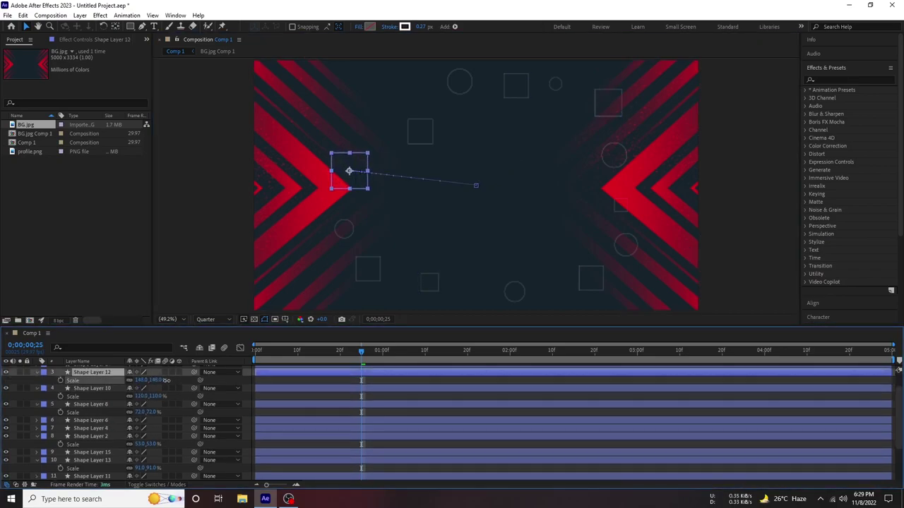
click(98, 420)
key(s)
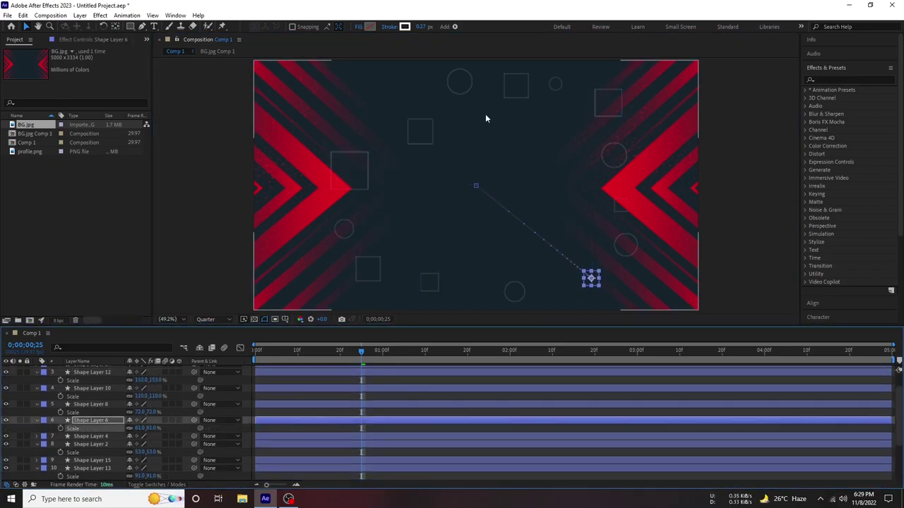
click(99, 436)
key(s)
drag(145, 444, 125, 443)
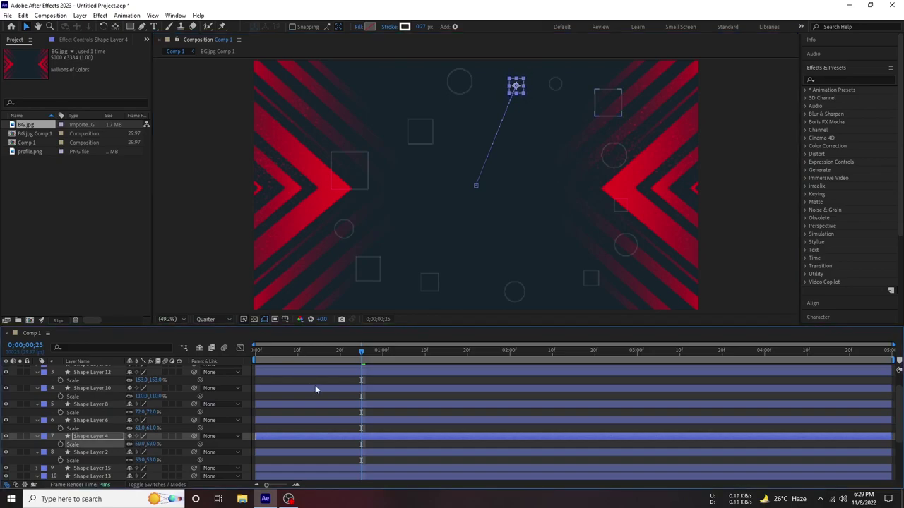
- Collapse the Scale properties and preview the burst from the start
key(ctrl+a)
key(u)
key(space)
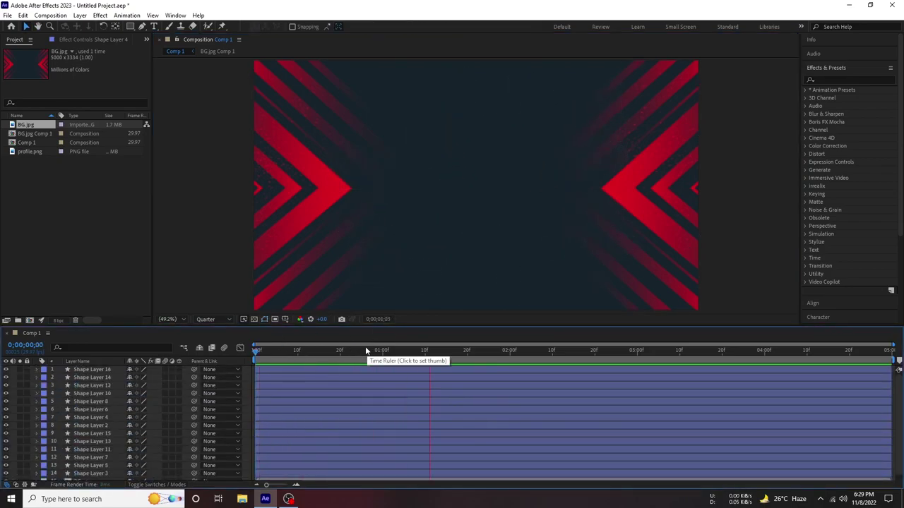
- Slide all shape layers' selected end keyframes to 0;00;01;10, previewing the timing
key(space)
key(u)
drag(353, 371, 384, 467)
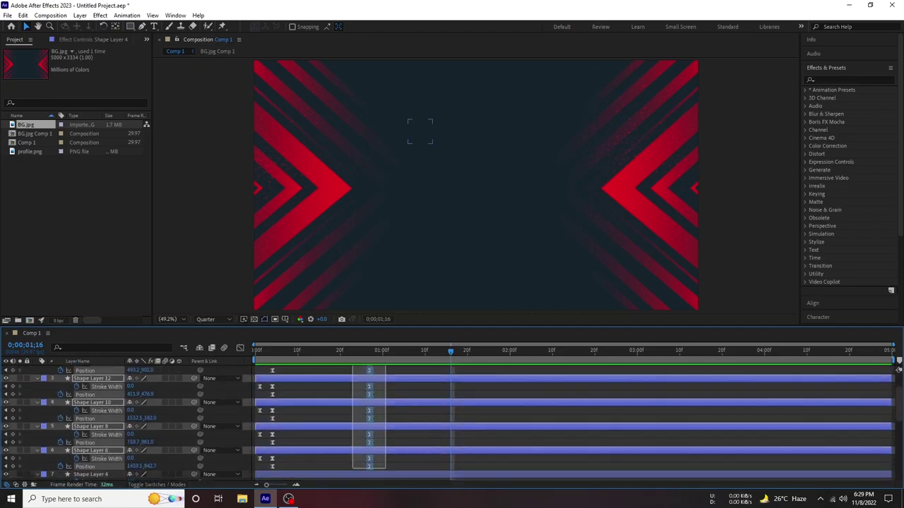
scroll(407, 448, up, 2)
drag(369, 377, 450, 378)
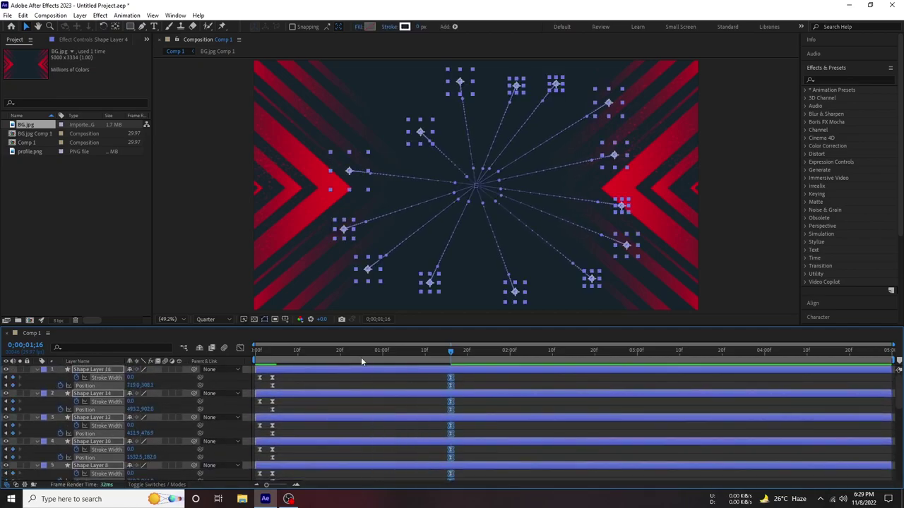
key(space)
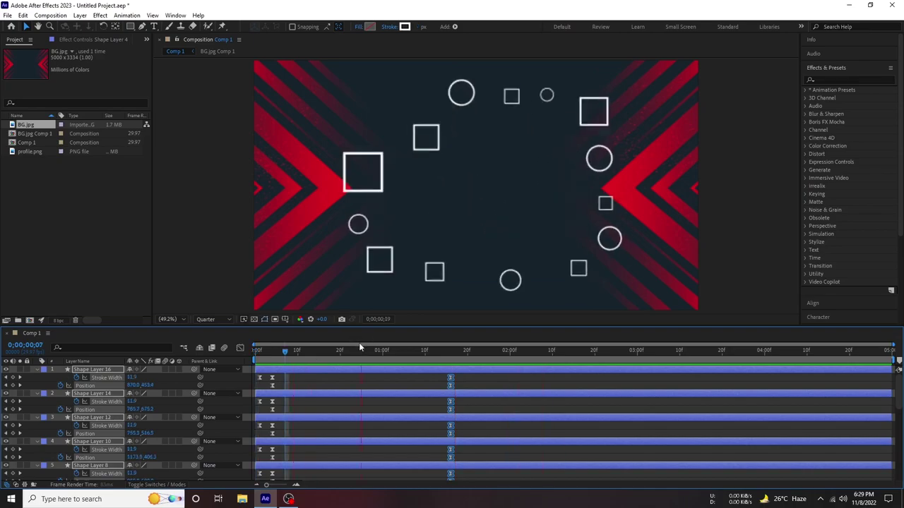
drag(275, 349, 424, 357)
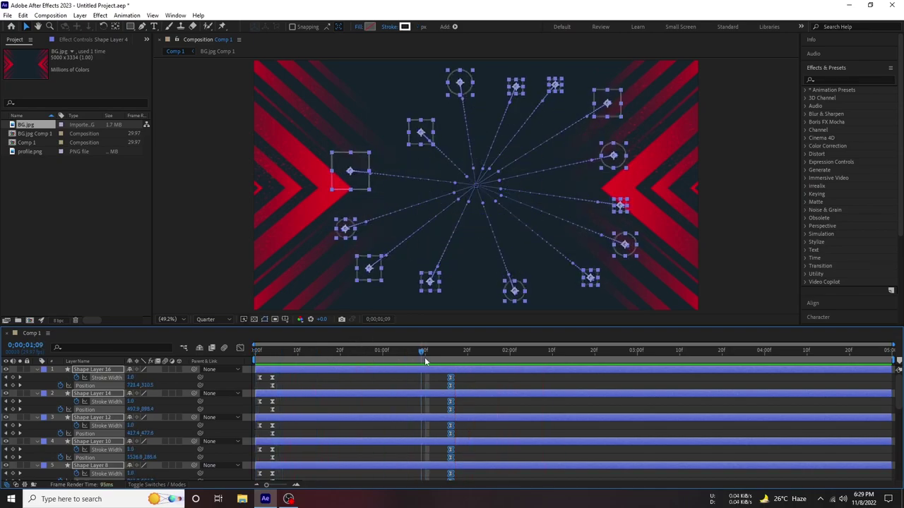
drag(450, 382, 424, 381)
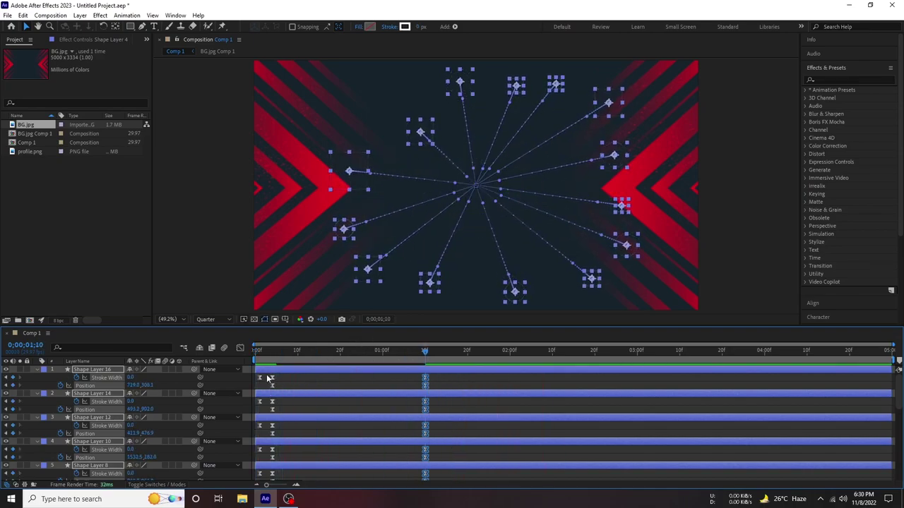
key(u)
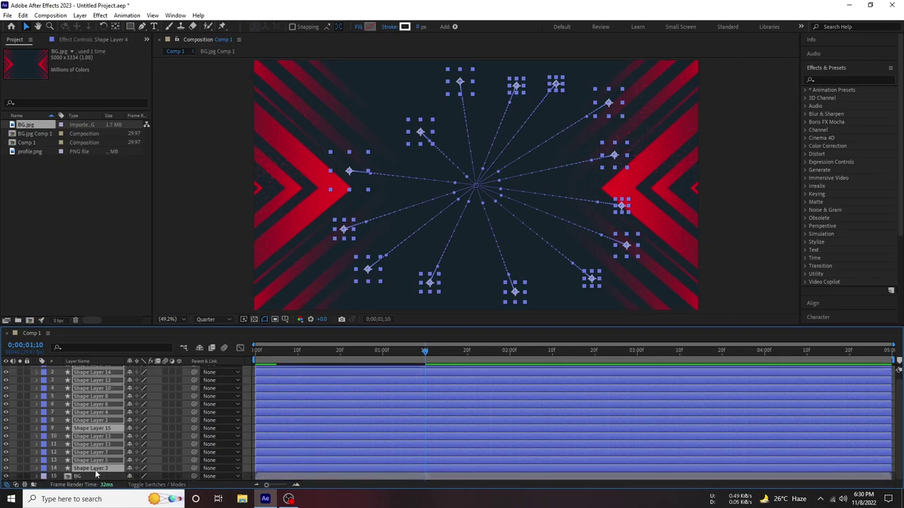
scroll(275, 375, up, 1)
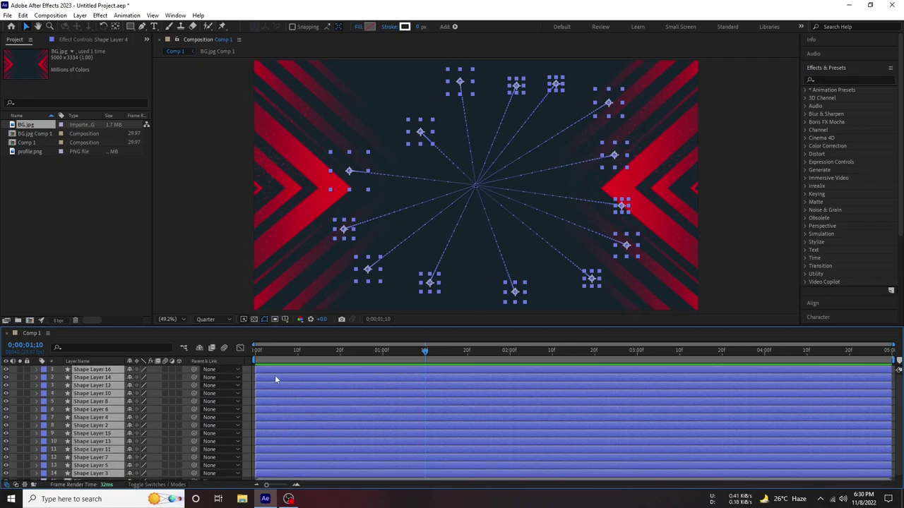
right_click(275, 375)
mouse_move(332, 237)
click(412, 330)
click(375, 223)
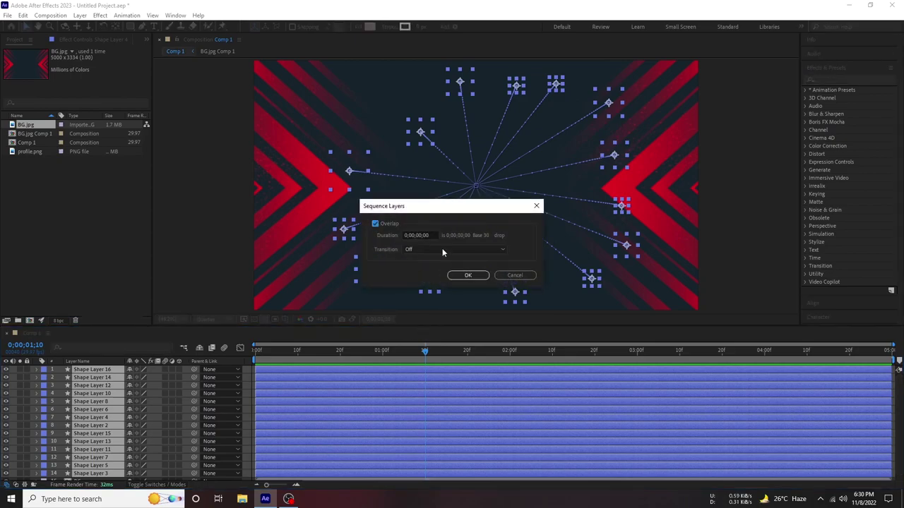
click(442, 249)
click(421, 258)
key(shift+Tab)
text(300)
click(467, 275)
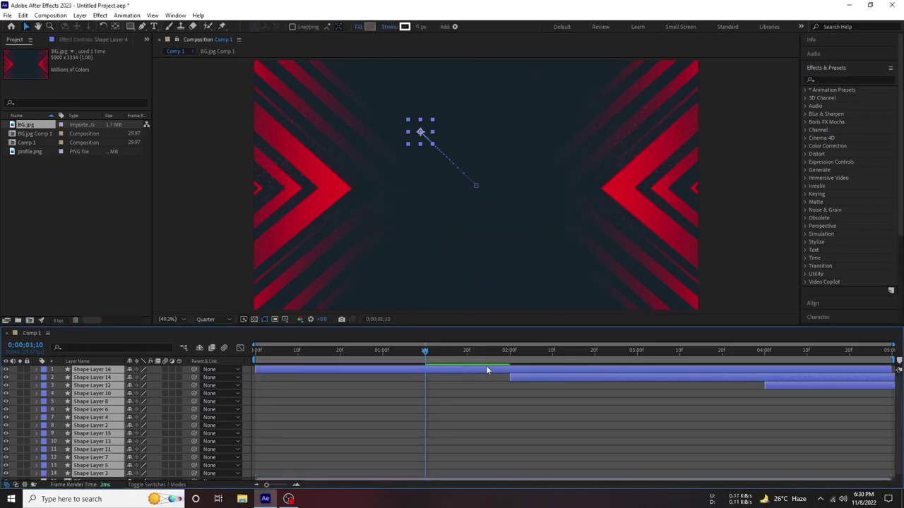
key(ctrl+z)
scroll(273, 408, down, 1)
right_click(277, 403)
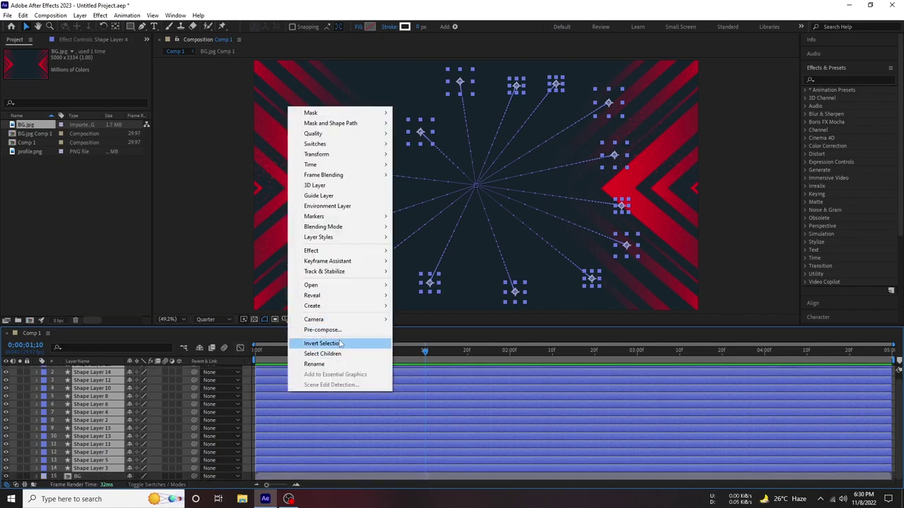
mouse_move(303, 265)
click(487, 355)
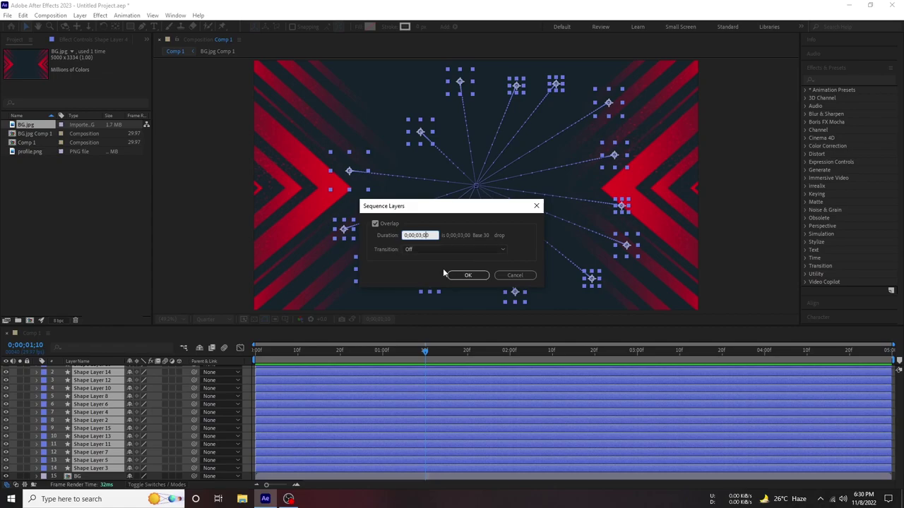
click(467, 275)
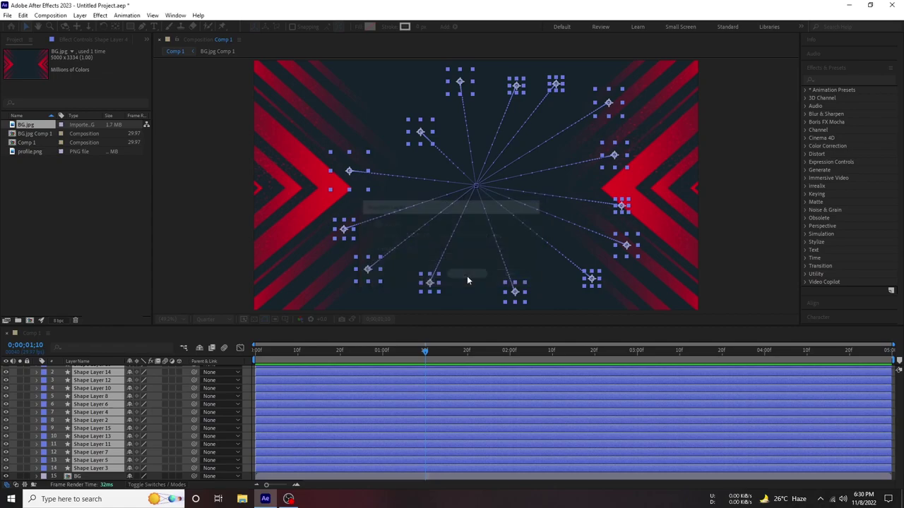
right_click(306, 380)
mouse_move(346, 251)
click(481, 339)
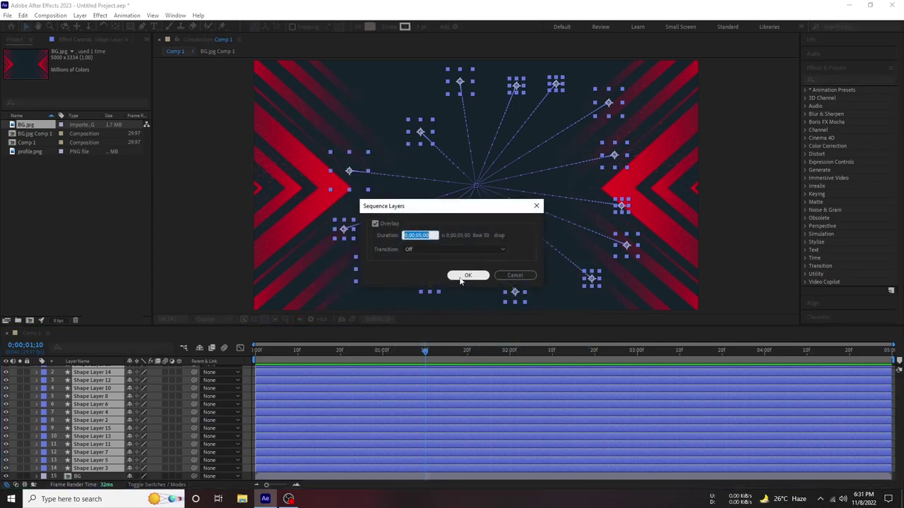
click(468, 275)
right_click(314, 386)
click(482, 347)
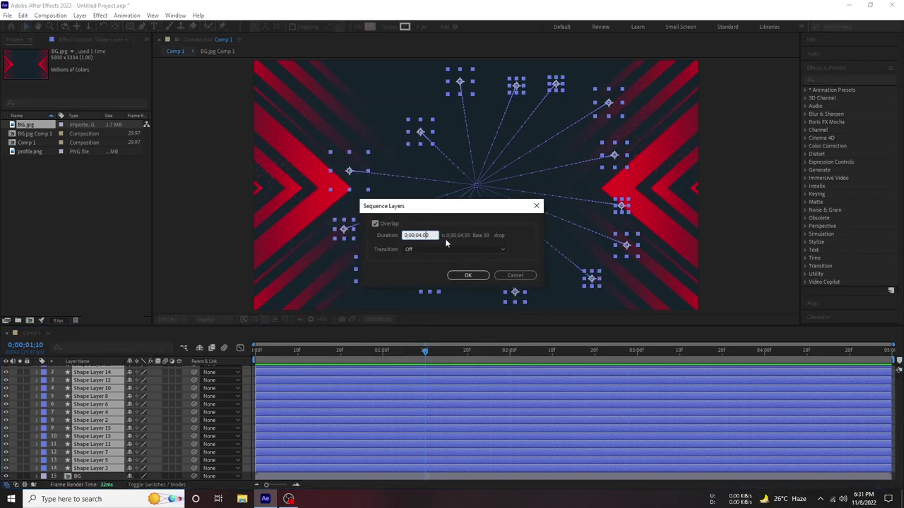
click(467, 276)
- Enlarge the timeline panel and delay the starts of Shape Layers 5, 7, 11 and 13
key(Home)
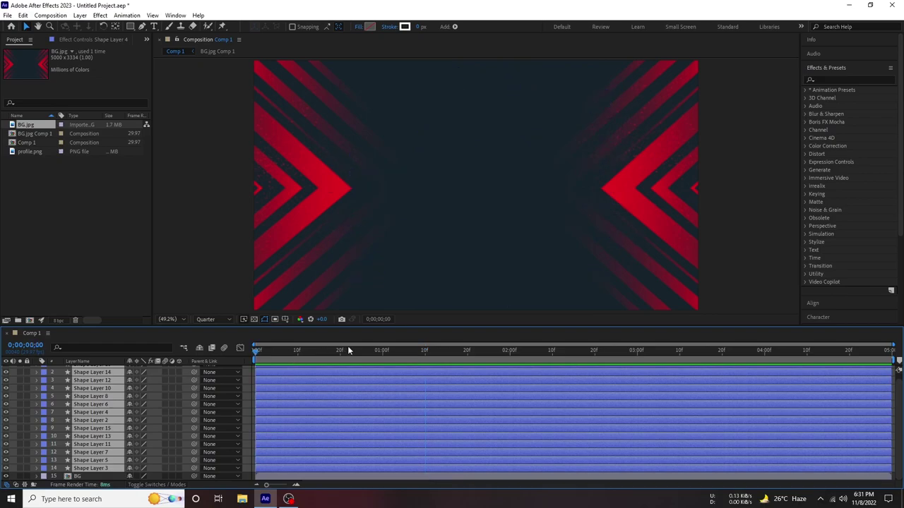
key(space)
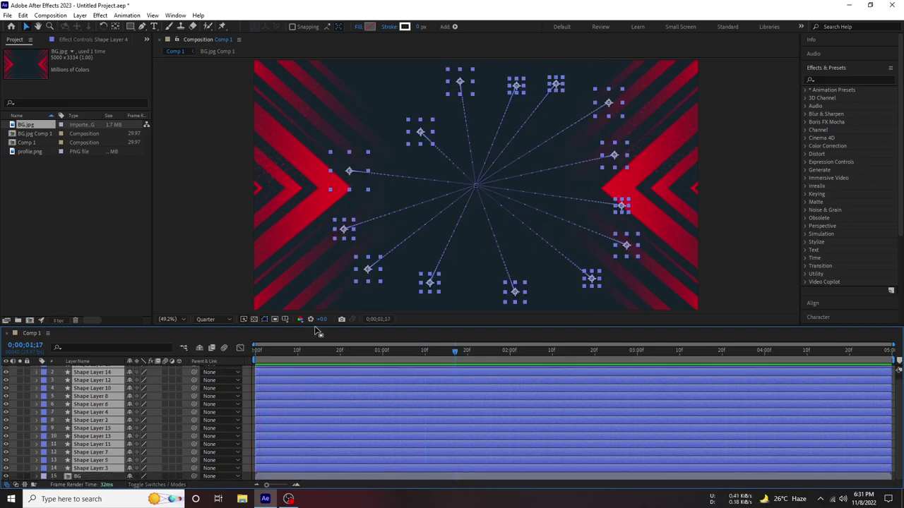
drag(315, 327, 314, 251)
click(273, 295)
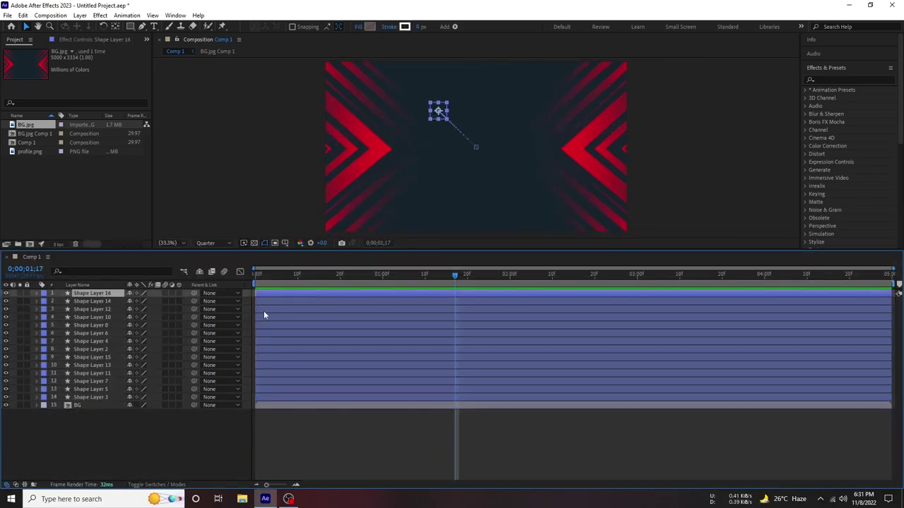
drag(258, 389, 329, 382)
drag(276, 372, 365, 365)
drag(271, 357, 381, 356)
- Push Shape Layers 15, 2, 8, 10, 12, 14 and 16 progressively later, then preview the cascade
drag(277, 349, 550, 346)
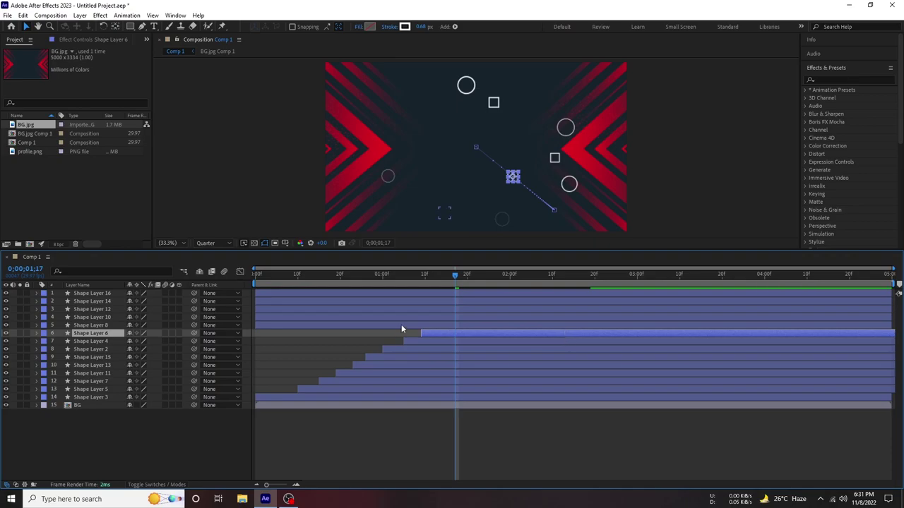
drag(401, 324, 583, 327)
drag(402, 317, 614, 323)
drag(450, 309, 612, 318)
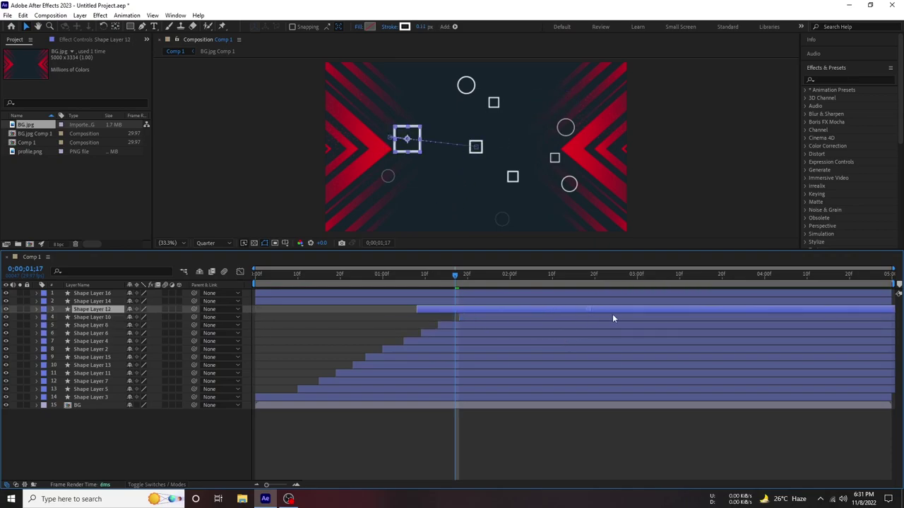
mouse_move(422, 301)
mouse_down()
mouse_move(661, 305)
mouse_move(695, 295)
mouse_up()
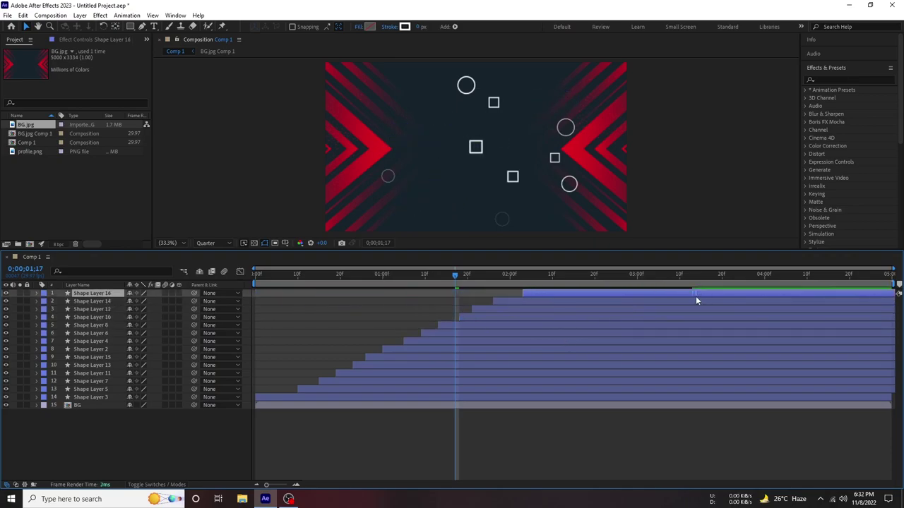
key(Home)
key(space)
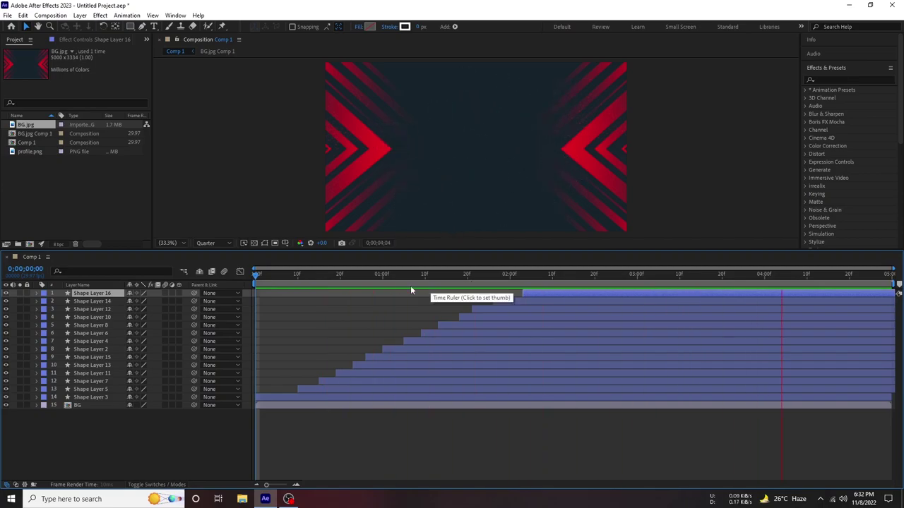
- Check the stagger by previewing around 1 second 2 frames and 1 second 20 frames
click(393, 289)
click(400, 367)
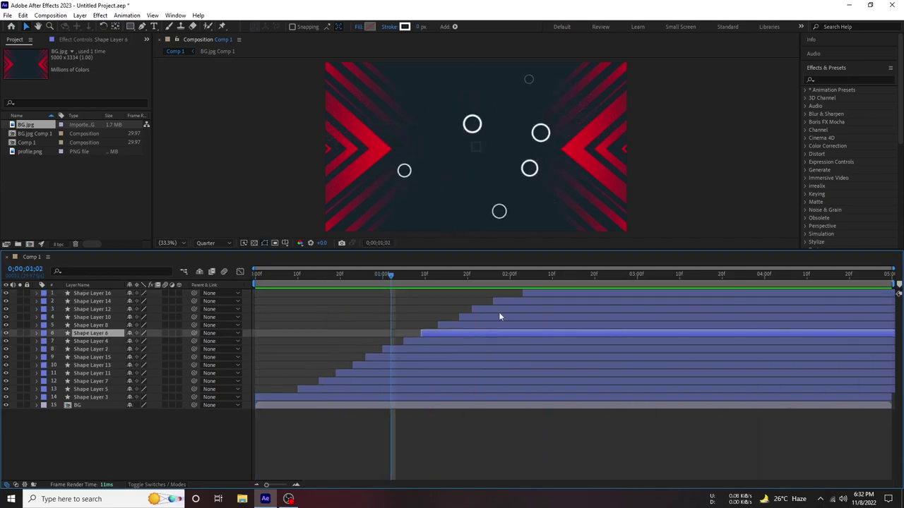
click(415, 372)
click(468, 277)
key(space)
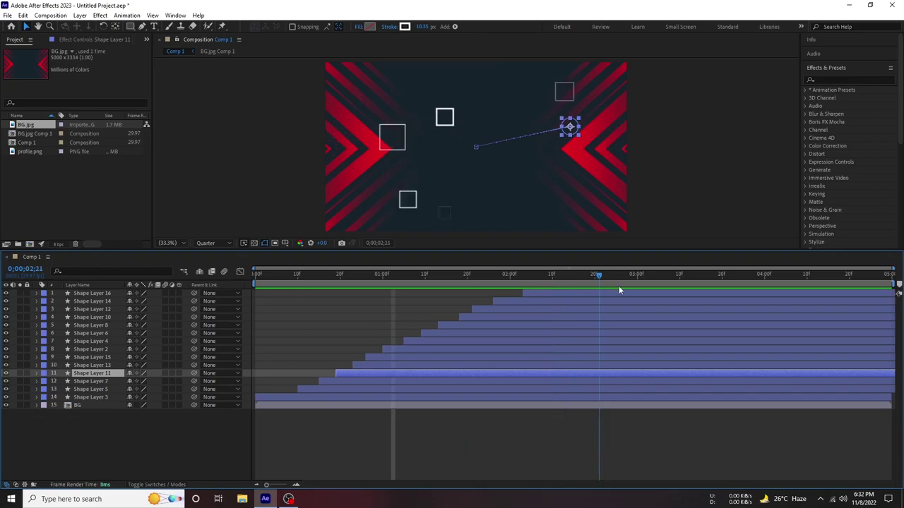
click(276, 277)
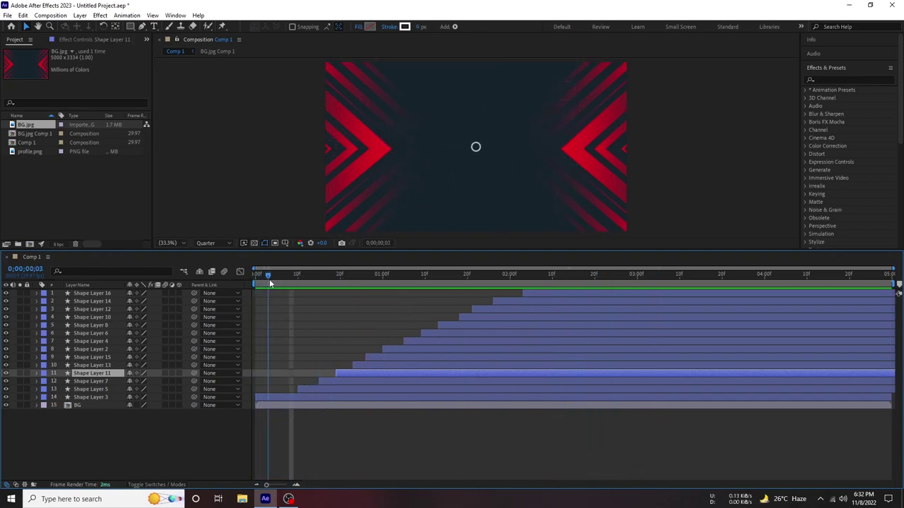
- Pull Shape Layers 5 through 16 earlier so the starts are closer together, ending near 1:13
mouse_move(328, 390)
mouse_down()
mouse_move(312, 392)
mouse_move(295, 374)
mouse_up()
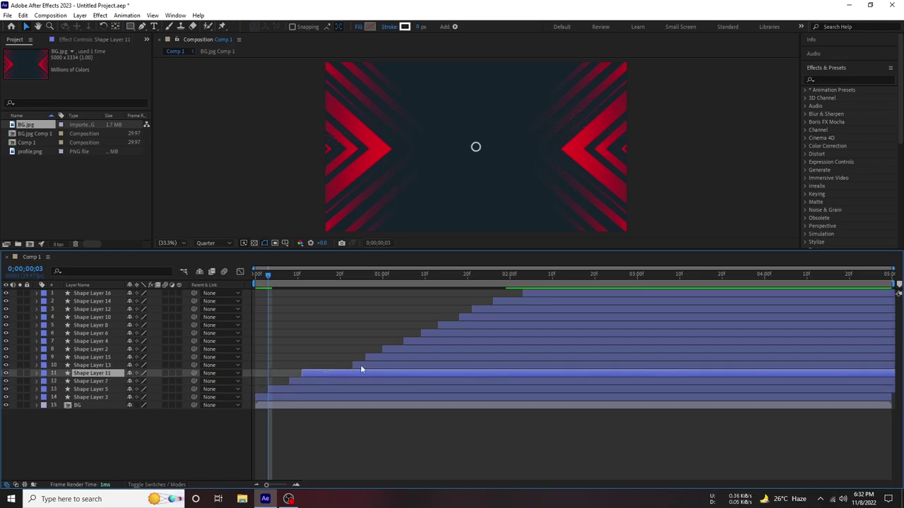
drag(360, 365, 322, 365)
mouse_move(386, 357)
mouse_down()
mouse_move(348, 358)
mouse_move(360, 349)
mouse_up()
drag(421, 341, 374, 341)
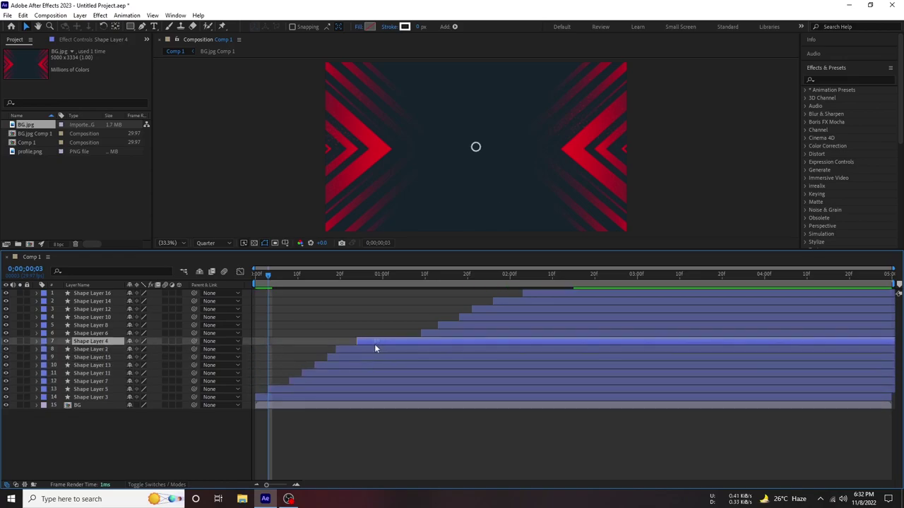
mouse_move(454, 333)
mouse_down()
mouse_move(407, 333)
mouse_move(426, 325)
mouse_up()
mouse_move(491, 318)
mouse_down()
mouse_move(448, 325)
mouse_move(427, 309)
mouse_up()
drag(507, 301, 439, 300)
drag(548, 293, 466, 294)
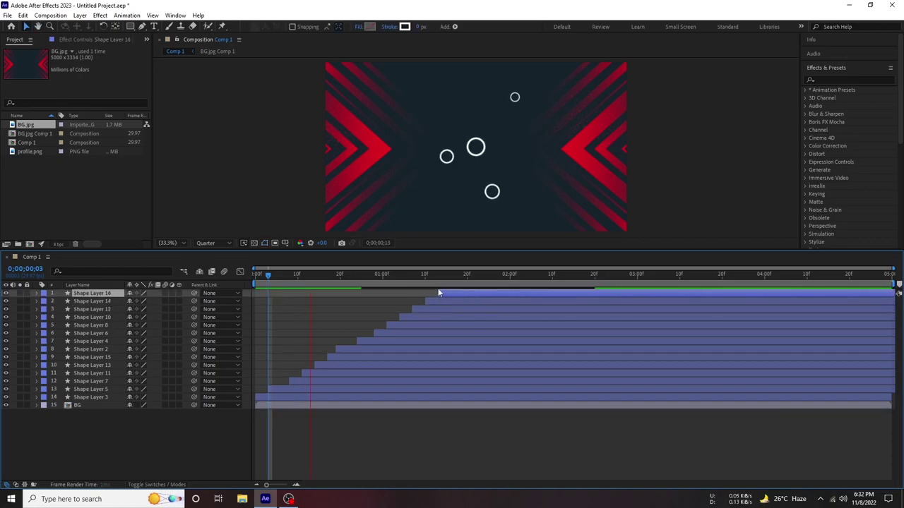
key(space)
- Move Shape Layer 11 higher in the layer stack
click(90, 349)
click(96, 373)
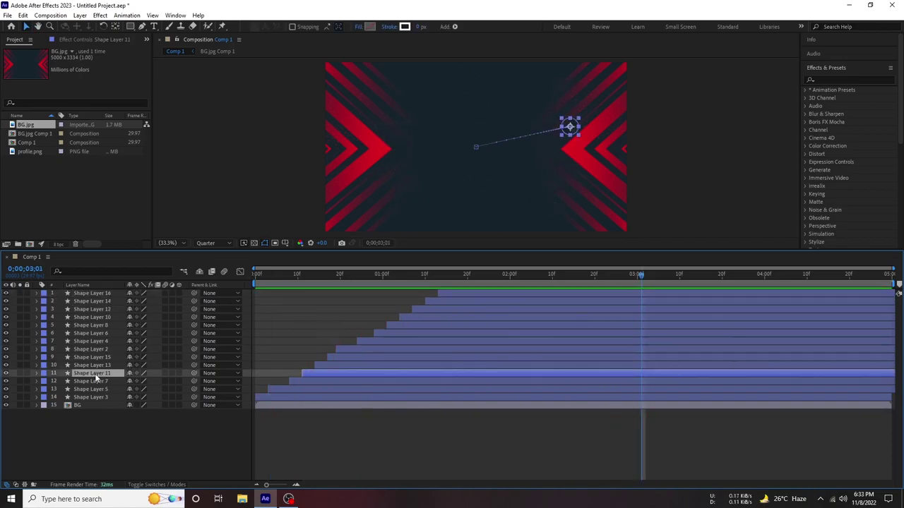
drag(96, 376, 92, 317)
click(92, 348)
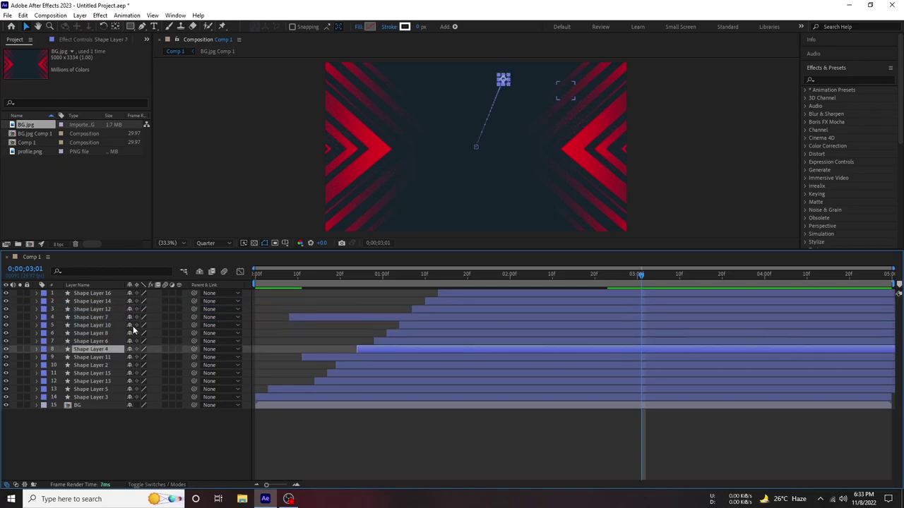
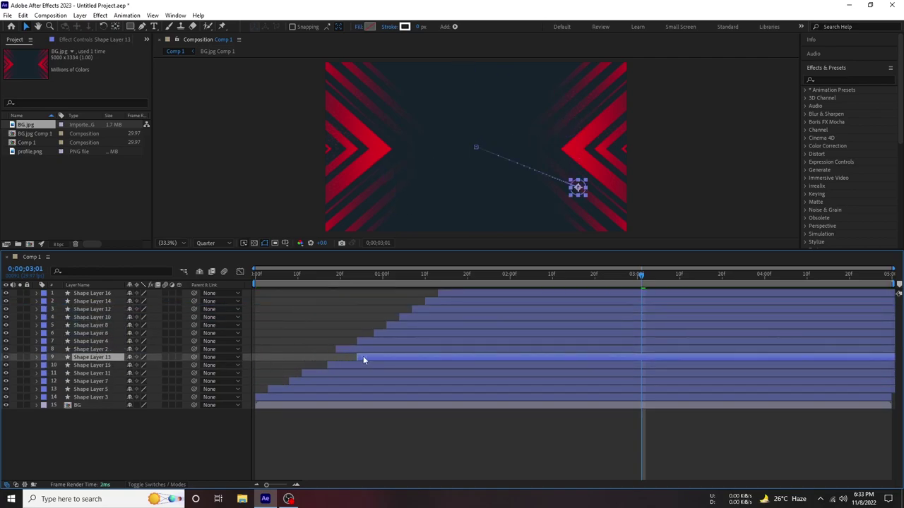
- Preview the animation, then select Shape Layers 5 through 16 and start them earlier
click(262, 277)
key(space)
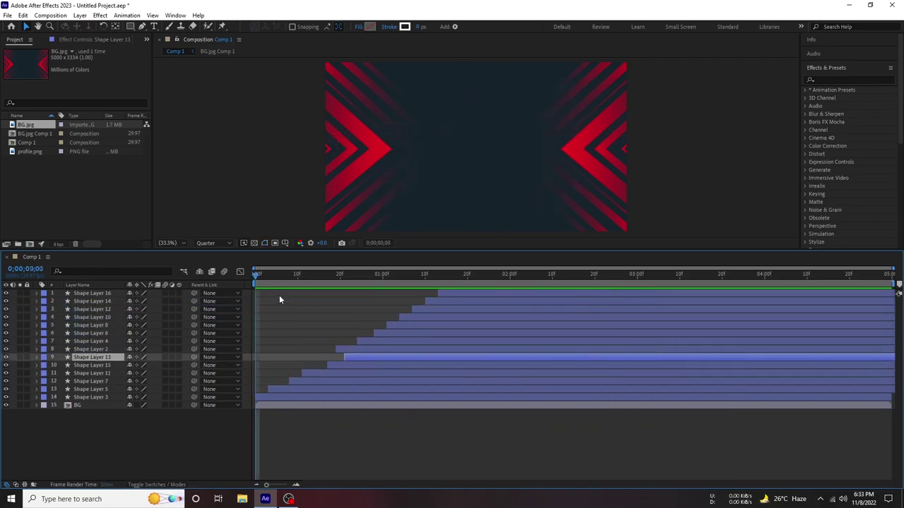
key(space)
click(257, 390)
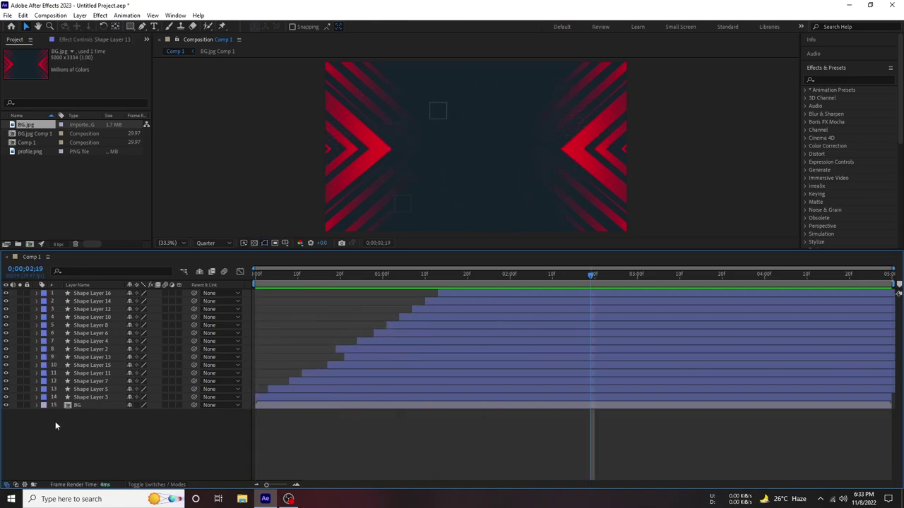
click(90, 389)
shift+click(116, 294)
mouse_move(445, 296)
mouse_down()
mouse_move(433, 297)
mouse_move(452, 294)
mouse_up()
- Shift Shape Layers 7 through 16 even earlier in the timeline
click(274, 382)
shift+click(97, 294)
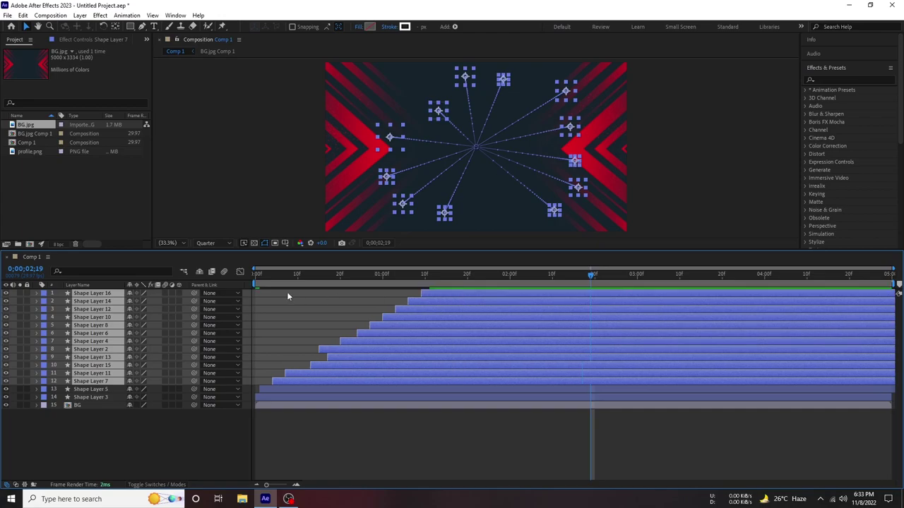
key(space)
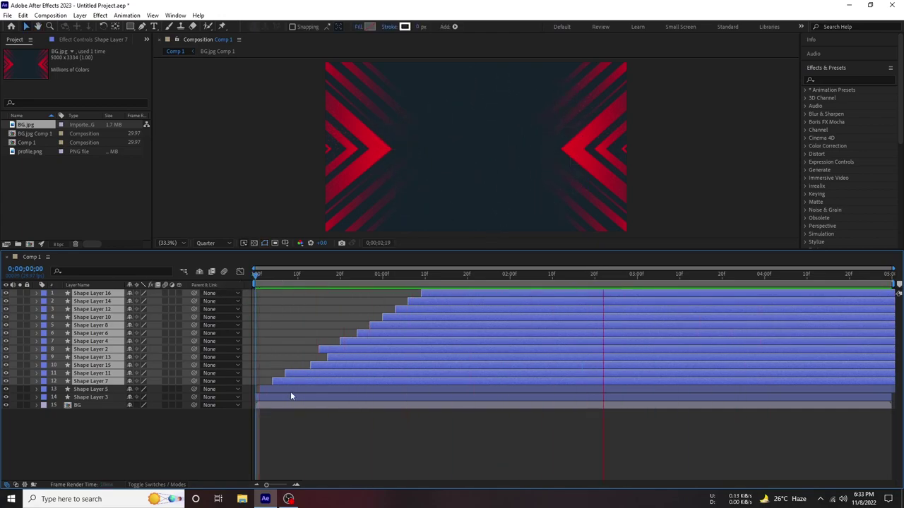
mouse_move(332, 364)
mouse_down()
mouse_move(301, 365)
mouse_move(339, 342)
mouse_up()
- Stagger the remaining shape layers into a tight staircase and drag profile.png into Comp 1
mouse_move(394, 332)
mouse_down()
mouse_move(361, 325)
mouse_move(374, 317)
mouse_up()
mouse_move(400, 309)
mouse_down()
mouse_move(387, 309)
mouse_move(420, 297)
mouse_up()
key(space)
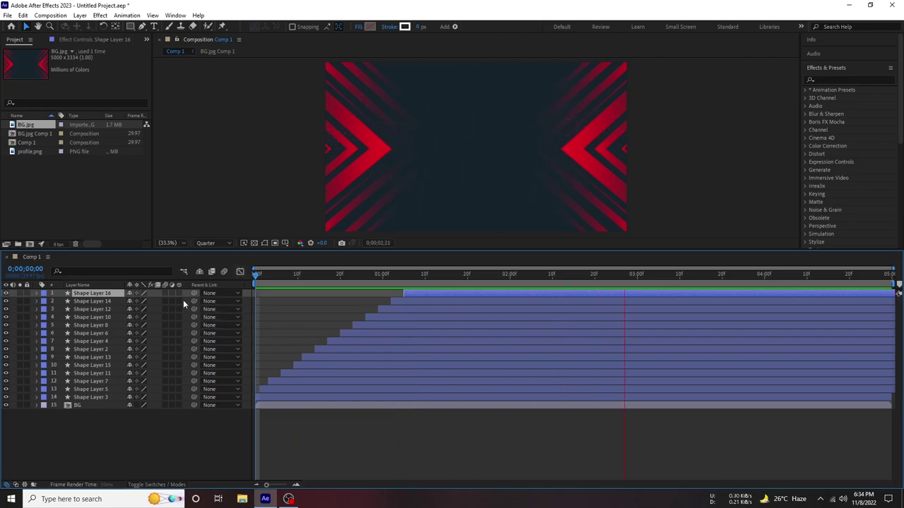
click(160, 431)
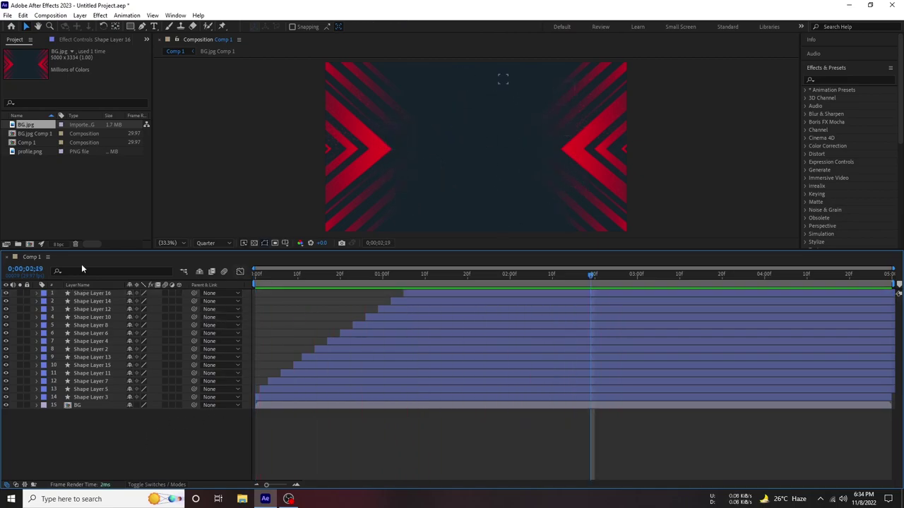
drag(33, 151, 87, 434)
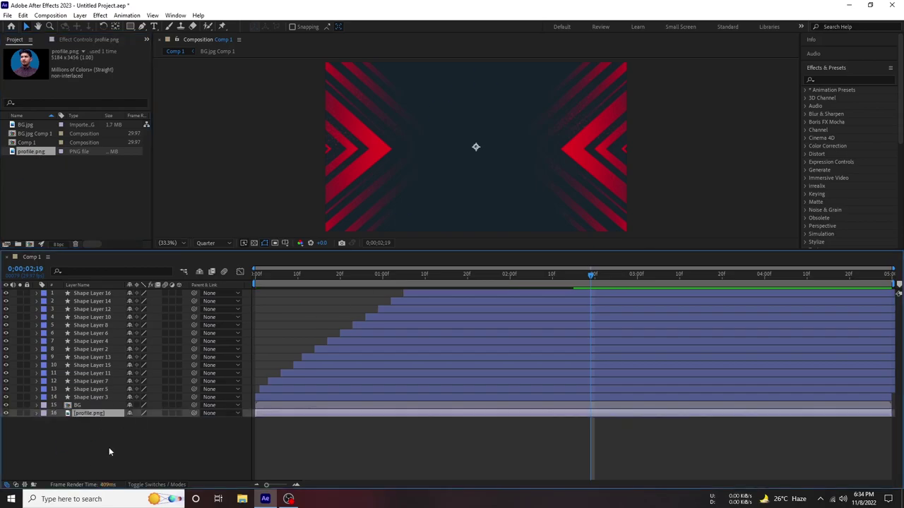
- Place profile.png above BG and keyframe its Scale from 0% at the start to 100%
drag(99, 292, 82, 404)
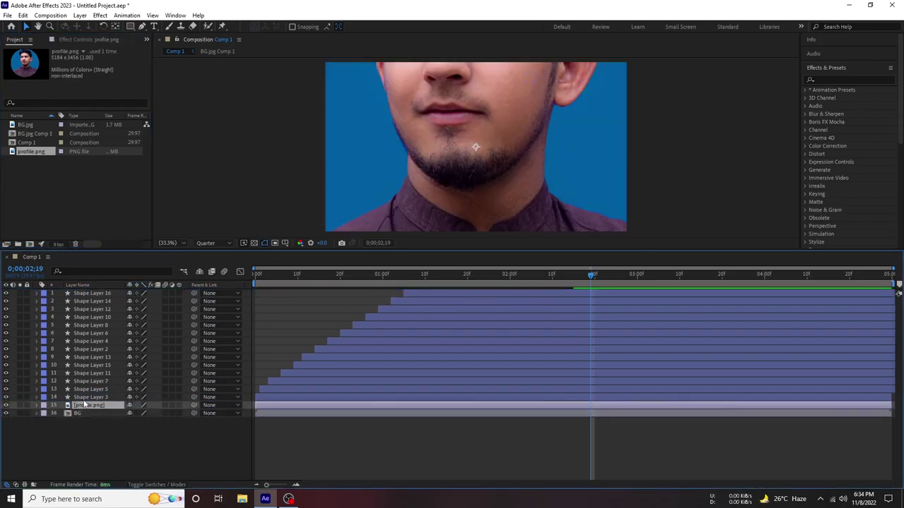
key(s)
key(Return)
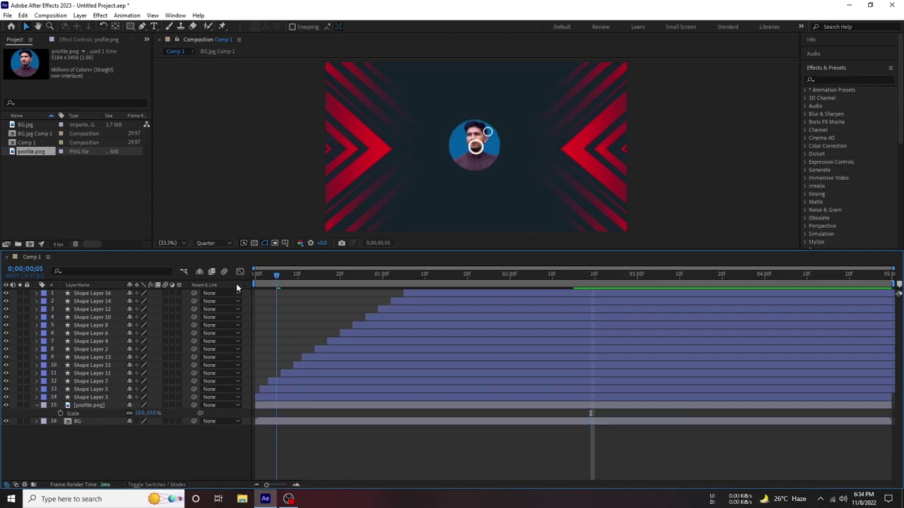
click(256, 275)
click(265, 407)
text(0)
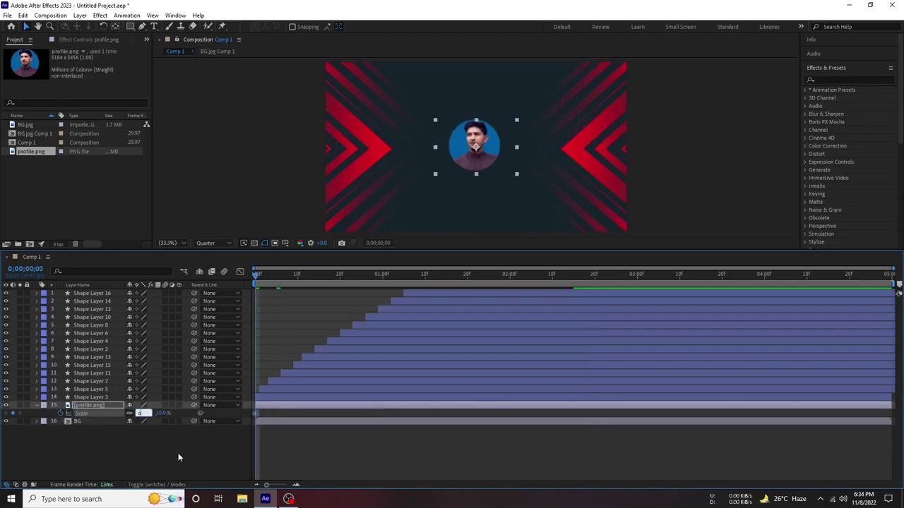
click(178, 452)
key(space)
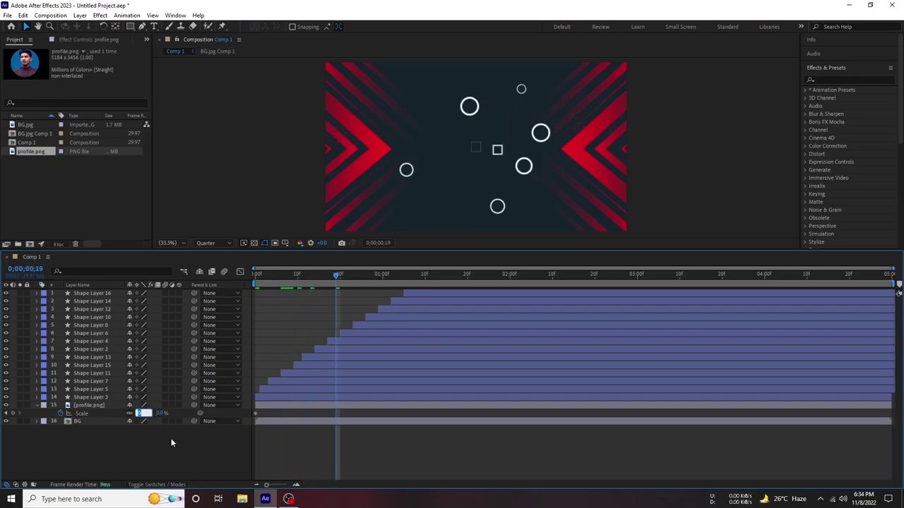
text(10)
key(Return)
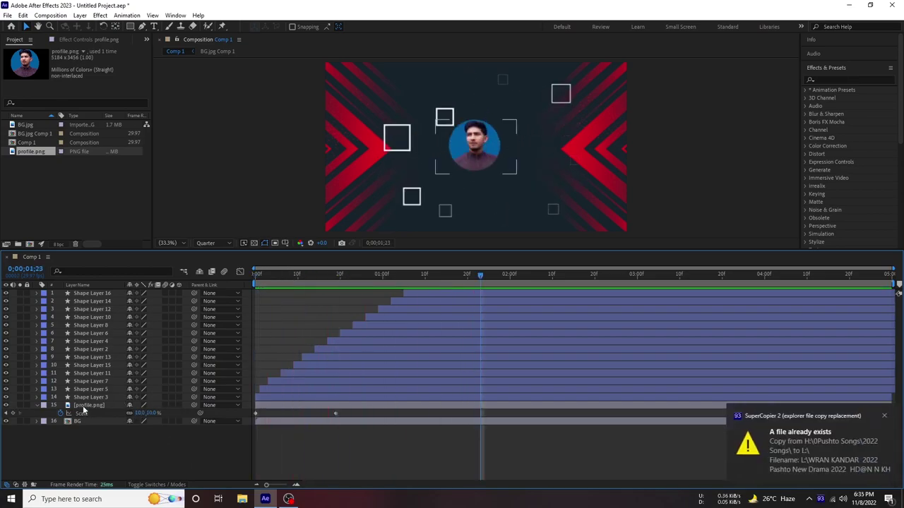
- Move the portrait layer to the top and pull its end scale keyframe earlier for a faster pop
click(330, 277)
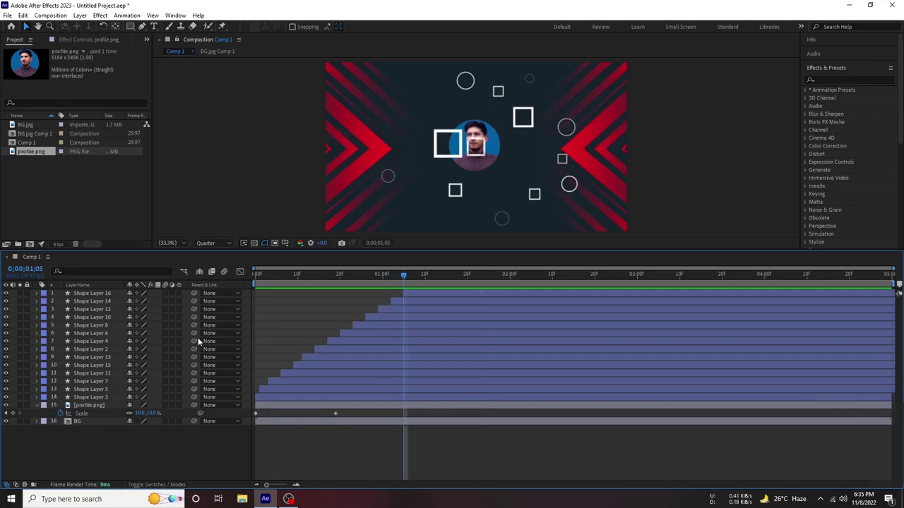
click(90, 405)
drag(110, 293, 110, 292)
key(space)
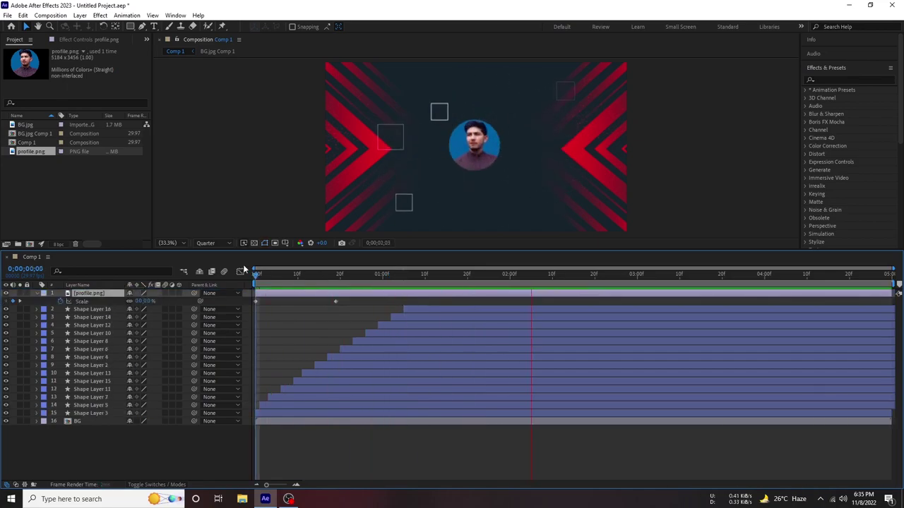
click(269, 288)
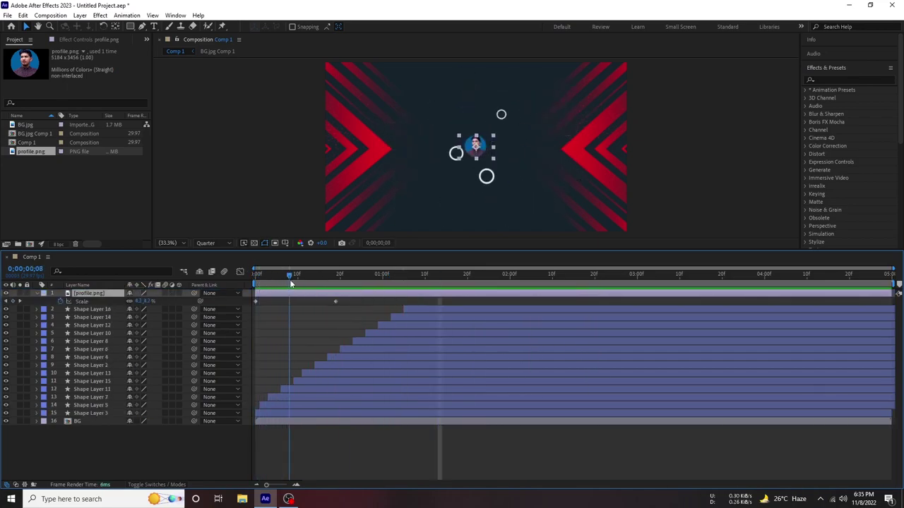
mouse_move(335, 302)
mouse_down()
mouse_move(298, 302)
mouse_move(303, 304)
mouse_up()
key(space)
- Reshape the Scale value curve's Bezier handles to rise steeply and ease into the end keyframe
key(shift+F3)
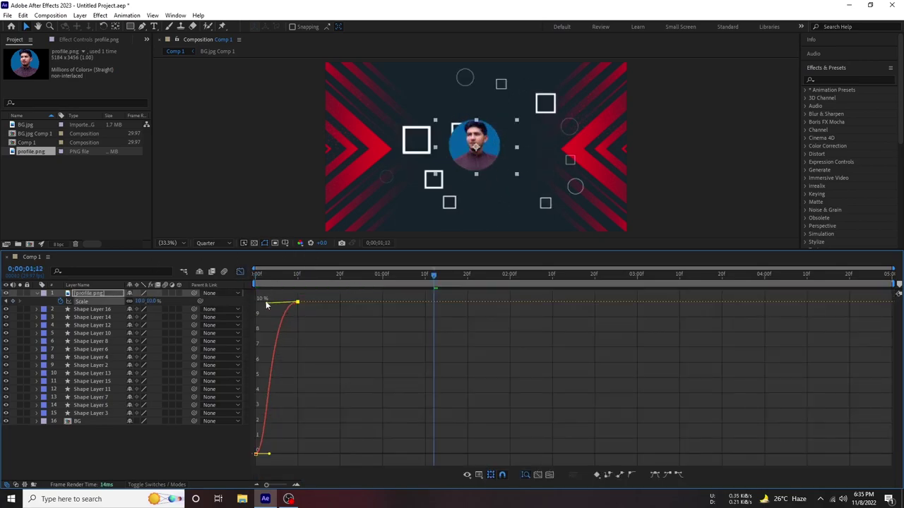
drag(268, 454, 259, 360)
key(space)
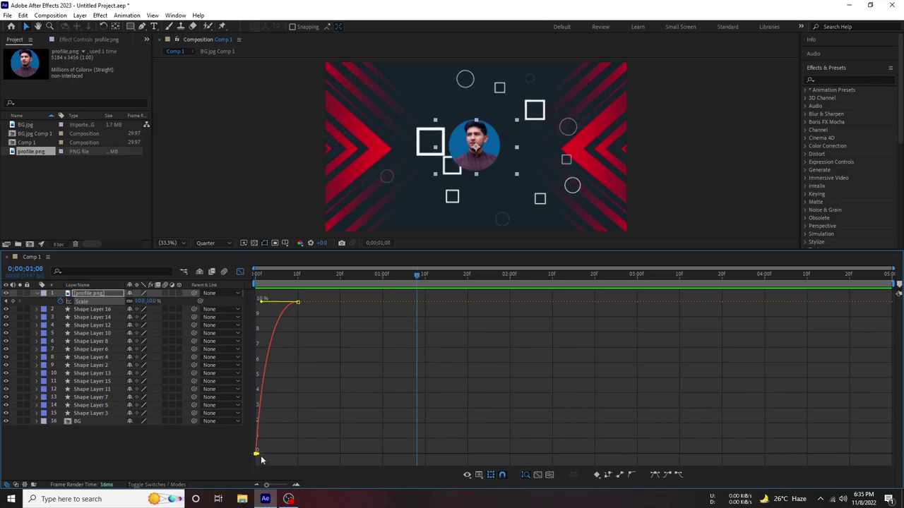
drag(260, 456, 311, 458)
key(space)
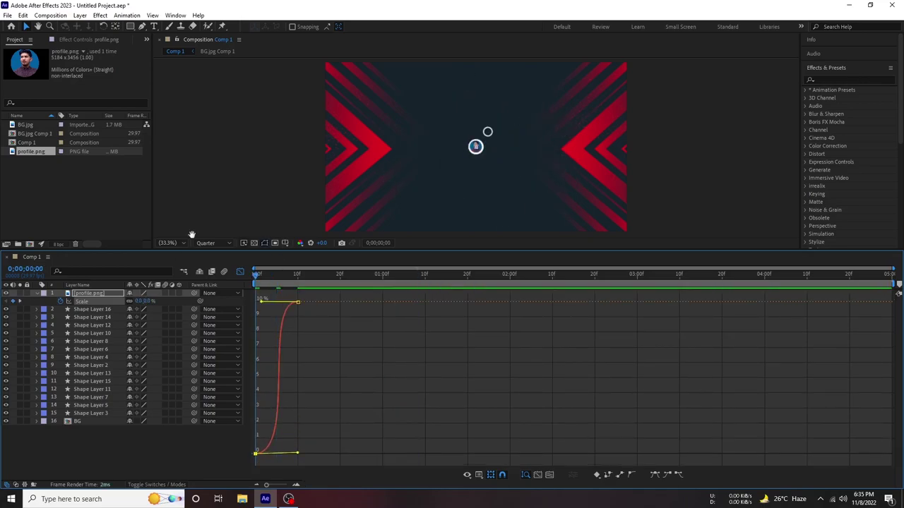
mouse_move(269, 303)
mouse_down()
mouse_move(283, 323)
mouse_move(260, 302)
mouse_up()
key(space)
mouse_move(297, 452)
mouse_down()
mouse_move(270, 454)
mouse_move(278, 452)
mouse_up()
- In the speed graph, make the scale speed peak immediately and then decay
click(491, 474)
click(502, 385)
key(space)
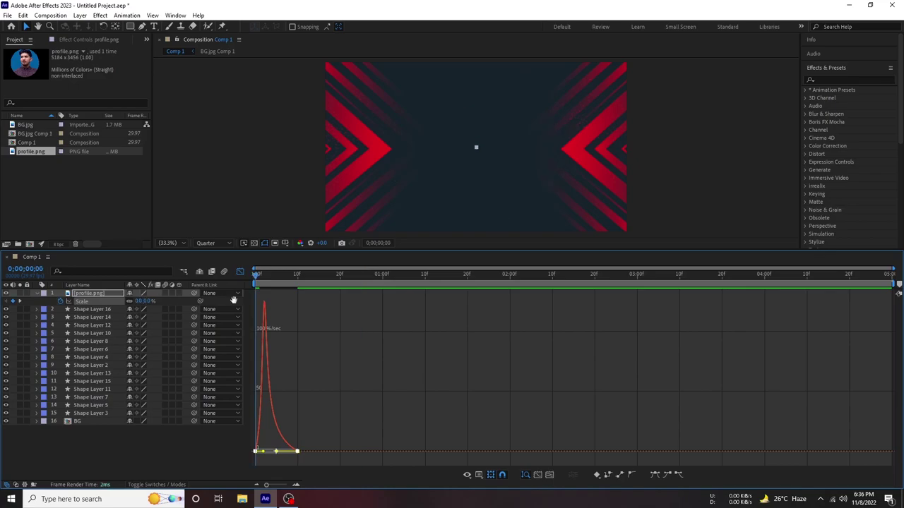
drag(266, 484, 284, 484)
drag(403, 486, 352, 485)
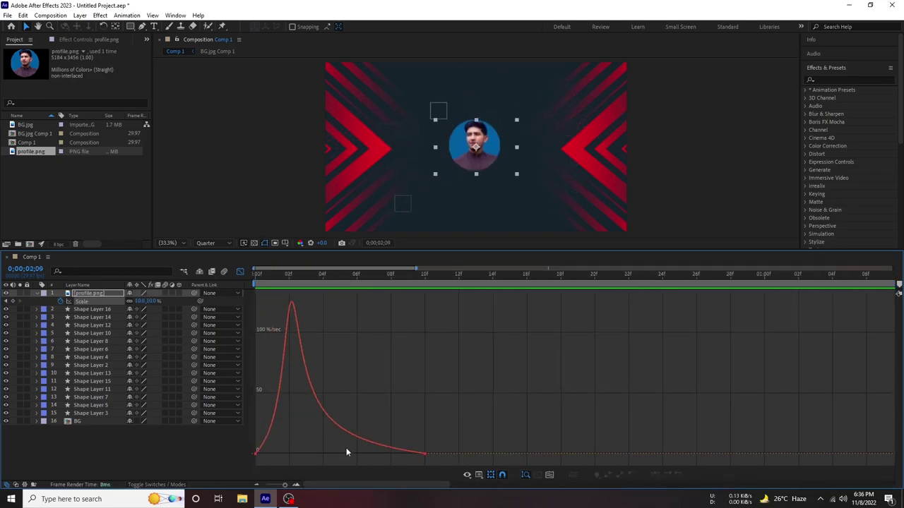
drag(287, 454, 257, 453)
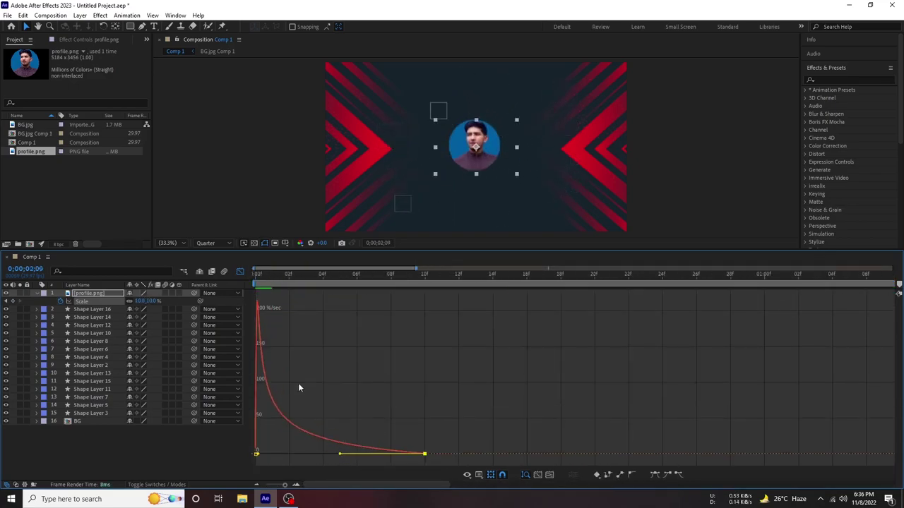
key(space)
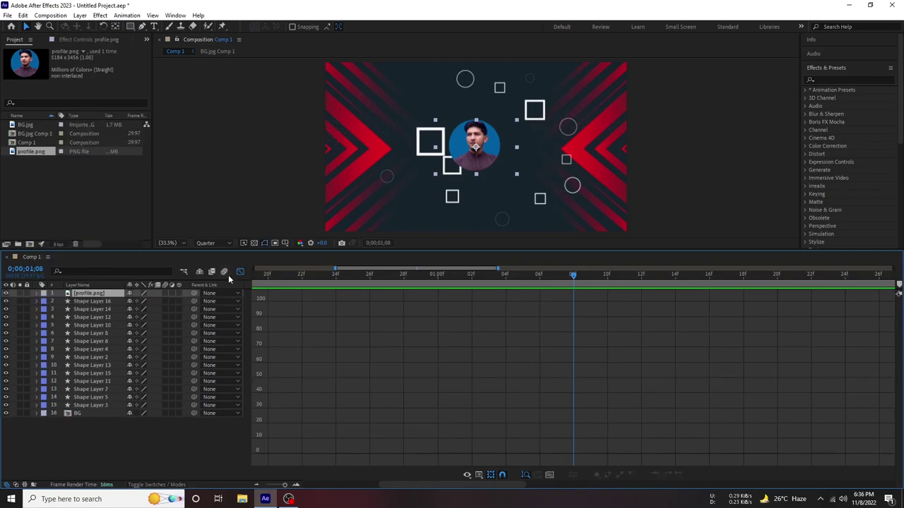
- Return to the layer bars and preview the full composition from the start
click(240, 271)
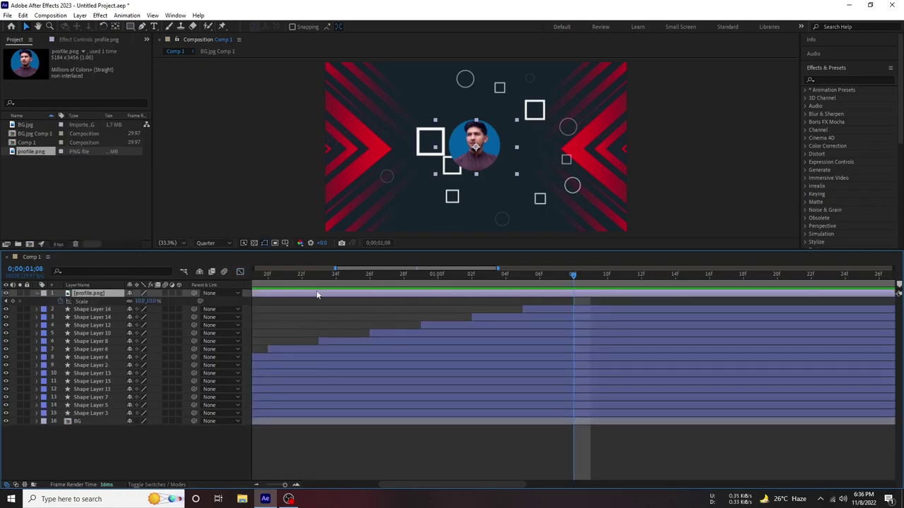
key(Home)
key(minus)
key(minus)
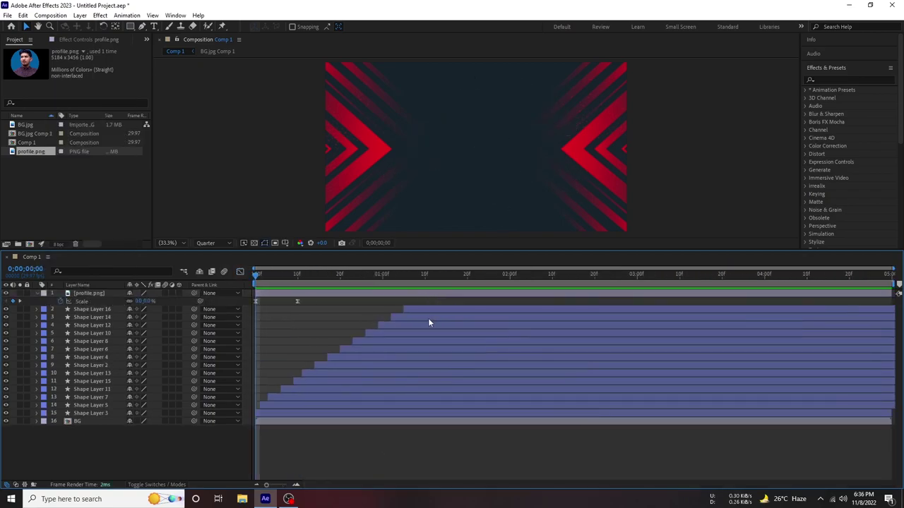
key(space)
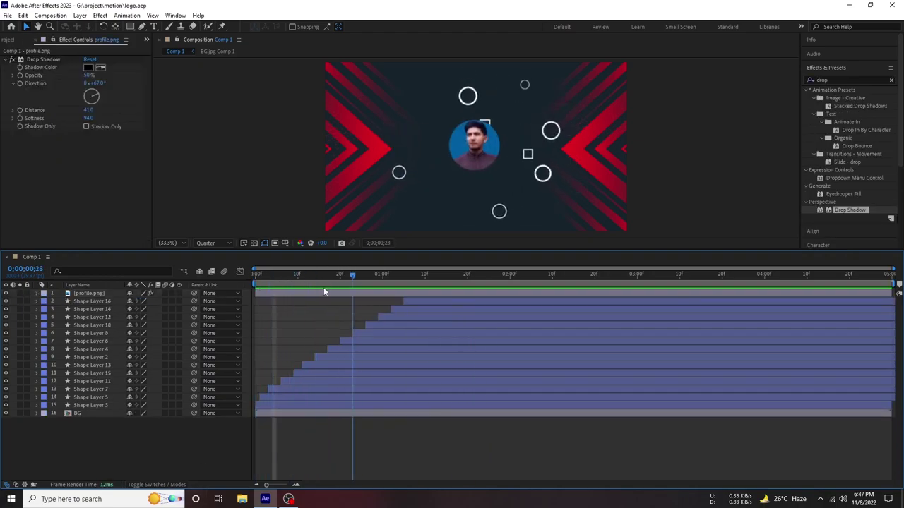
- Reveal the portrait's keyframed properties and preview the animation from the start
click(281, 276)
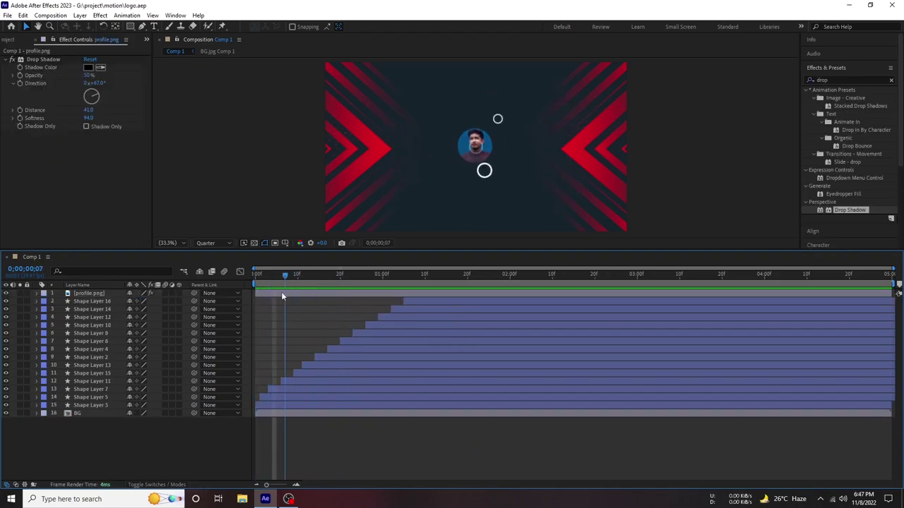
click(286, 293)
key(space)
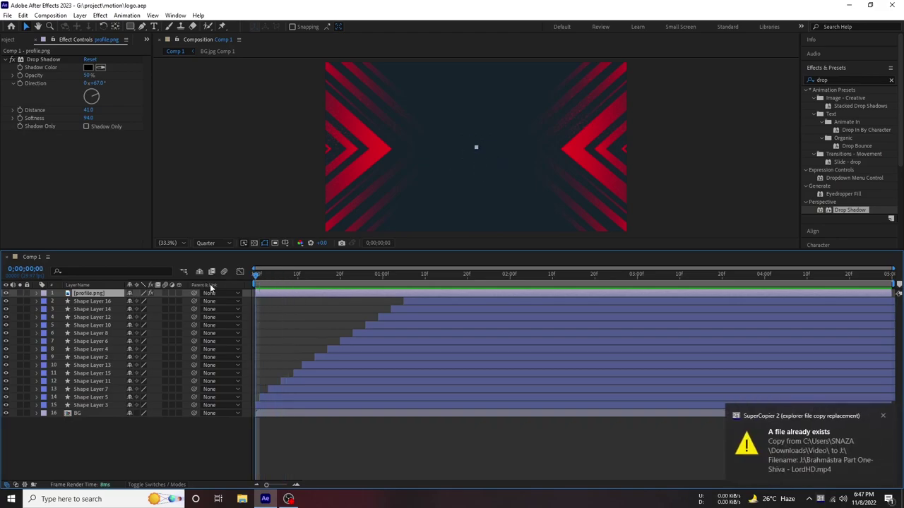
key(u)
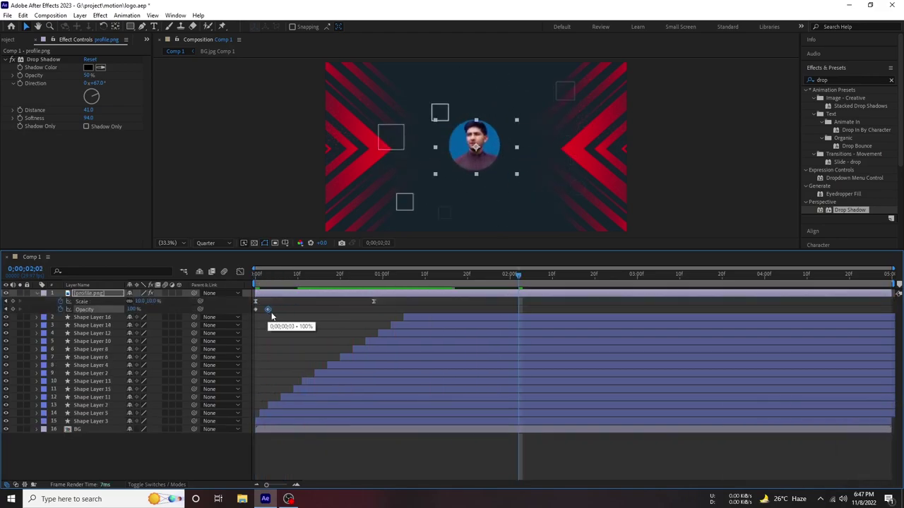
key(Home)
key(space)
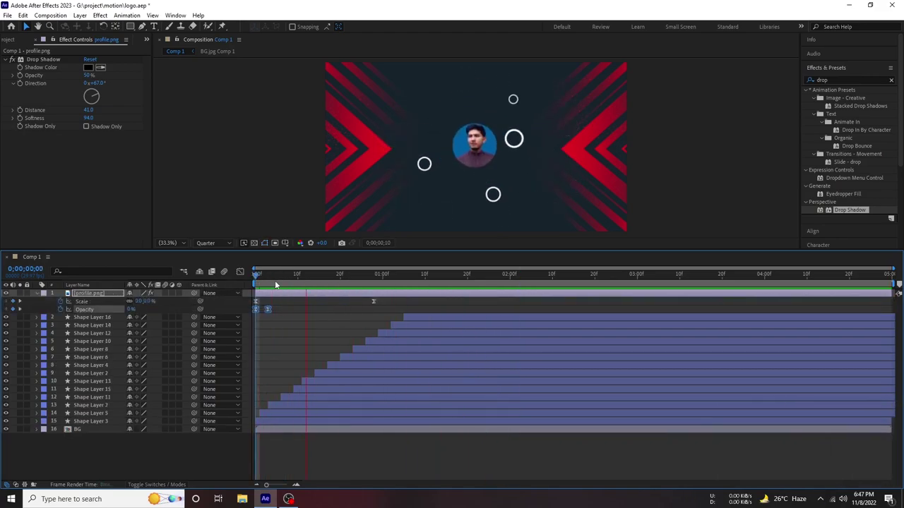
- Fit the scale curve in the Graph Editor, then go back to the layer bar view
click(240, 271)
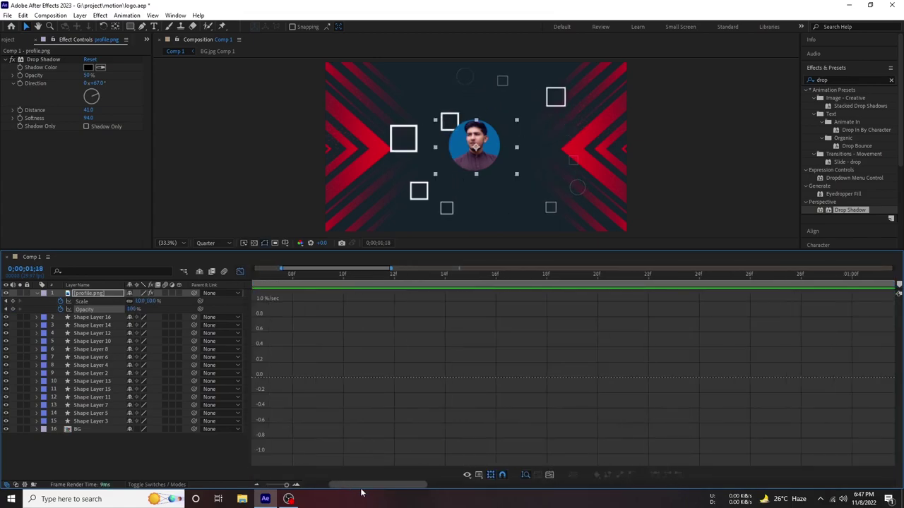
click(537, 474)
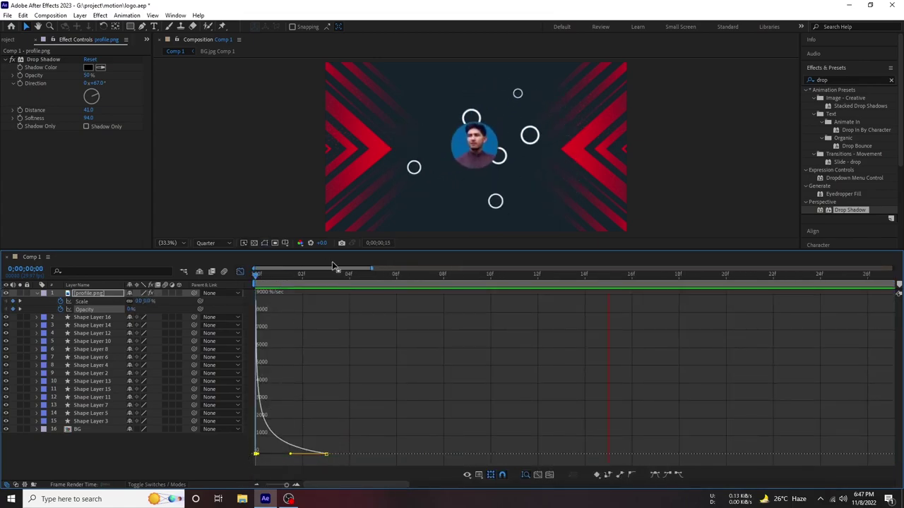
click(240, 272)
click(426, 319)
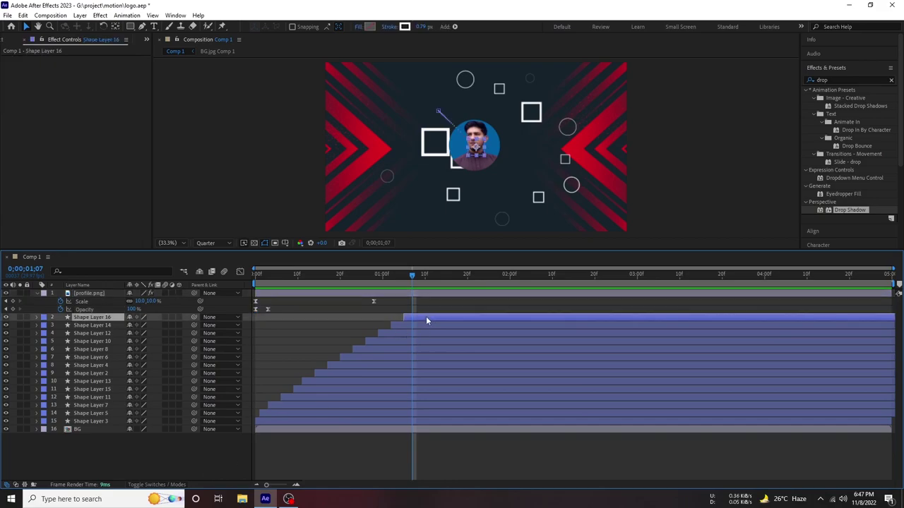
- Collapse the portrait's properties and change Shape Layer 16's stroke colour to blue
click(429, 326)
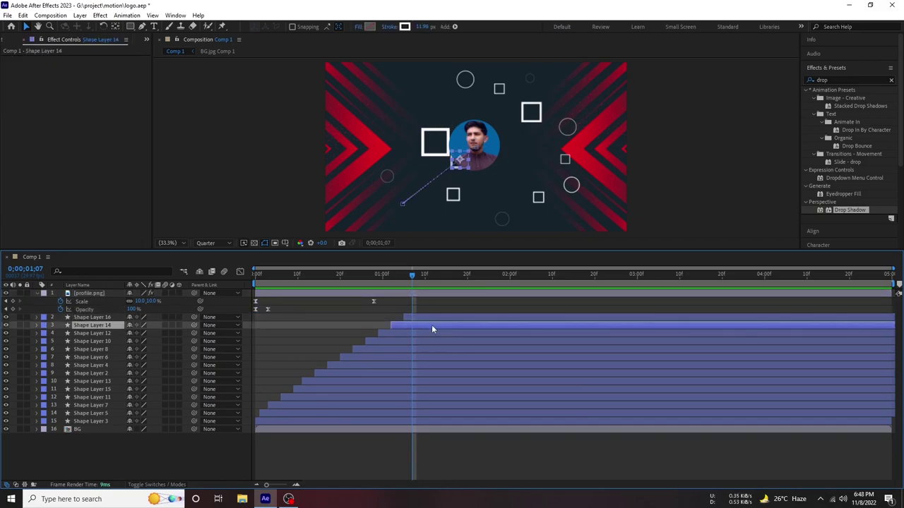
click(221, 310)
key(u)
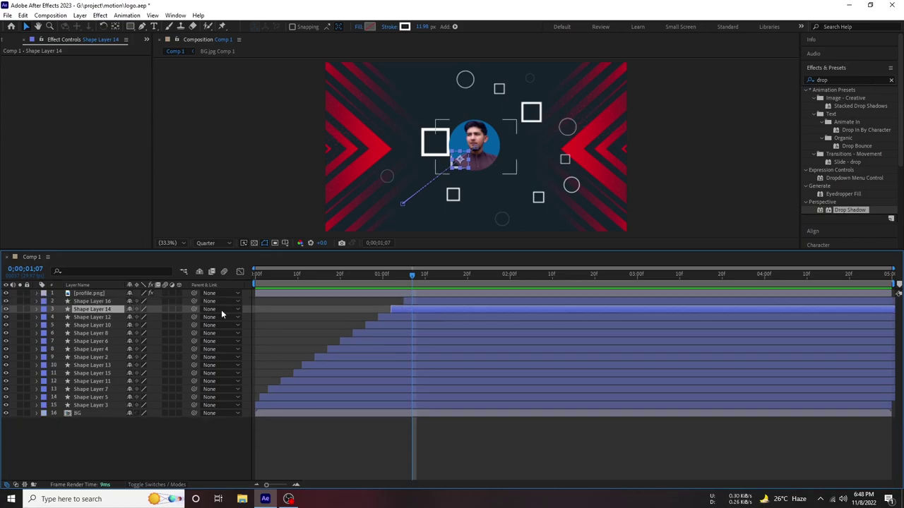
click(425, 305)
click(405, 27)
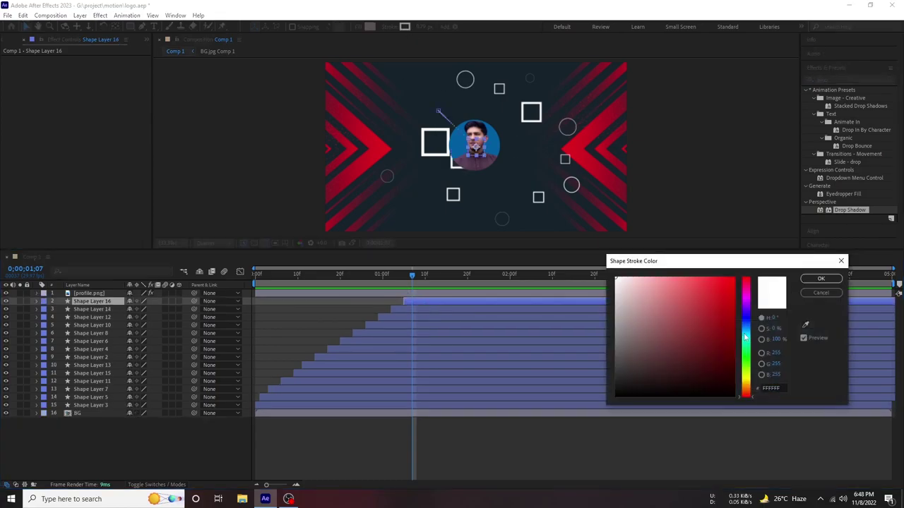
drag(747, 338, 746, 321)
click(821, 279)
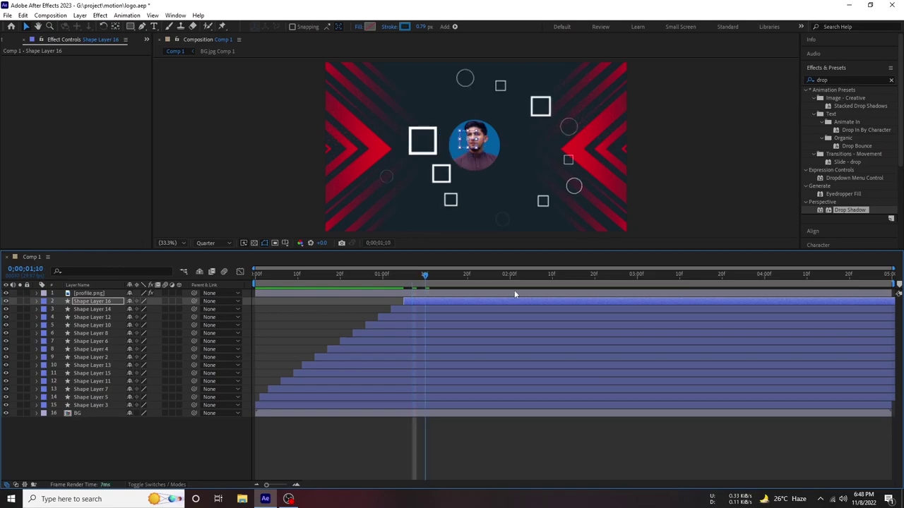
- Change Shape Layer 14's stroke colour to cyan
click(225, 437)
click(407, 307)
click(405, 27)
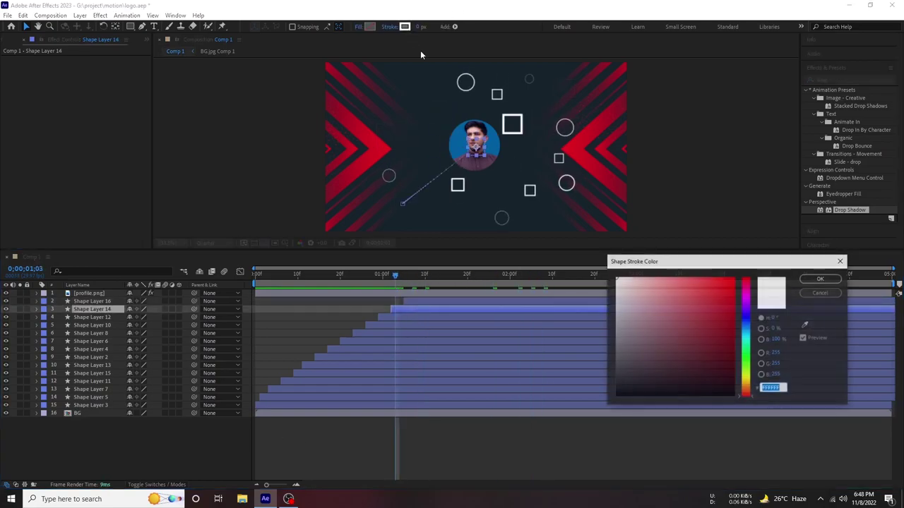
drag(746, 389, 746, 332)
key(Return)
- Give Shape Layer 12 a red stroke, then refine it to deeper red D60B20
click(570, 317)
click(404, 27)
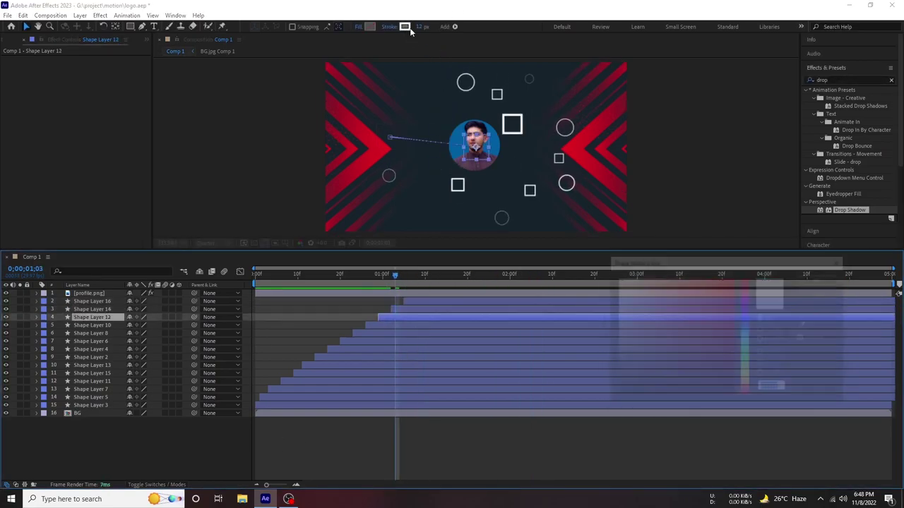
click(820, 280)
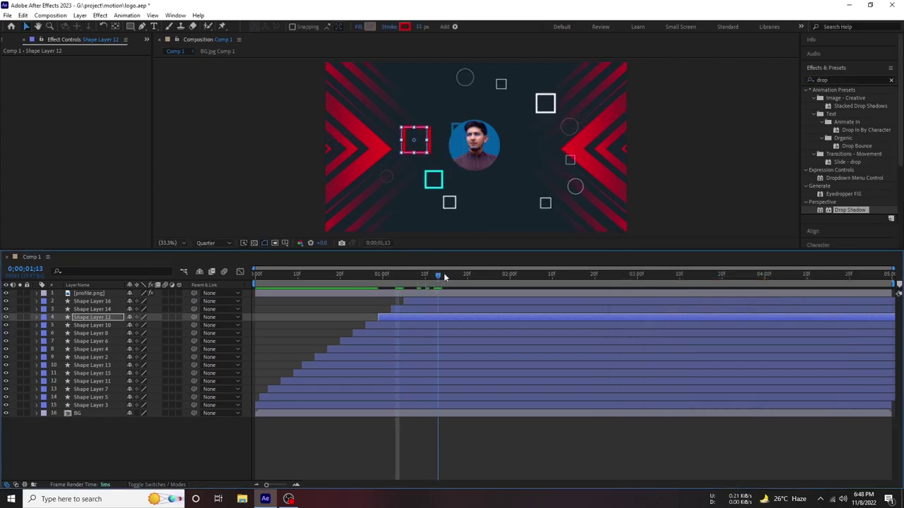
click(213, 442)
click(92, 317)
click(404, 27)
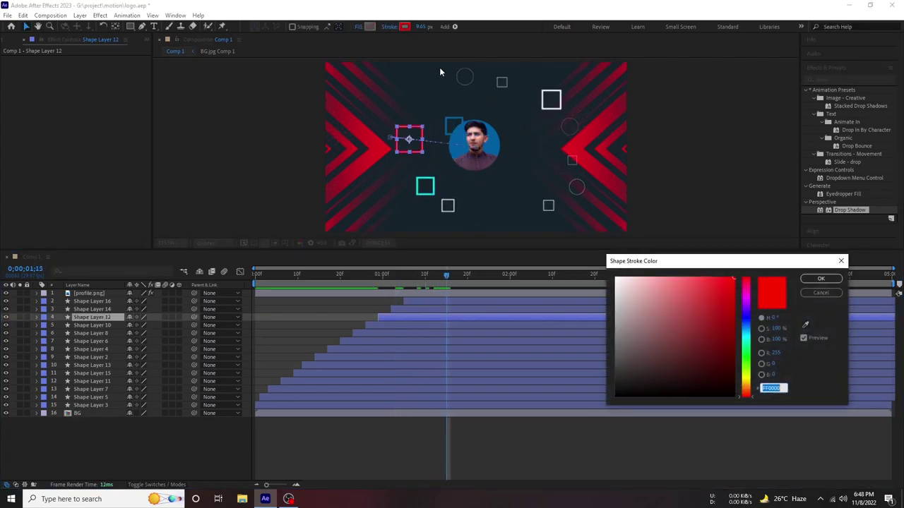
mouse_move(747, 281)
mouse_down()
mouse_move(746, 320)
mouse_move(746, 283)
mouse_up()
click(728, 295)
click(825, 281)
click(204, 450)
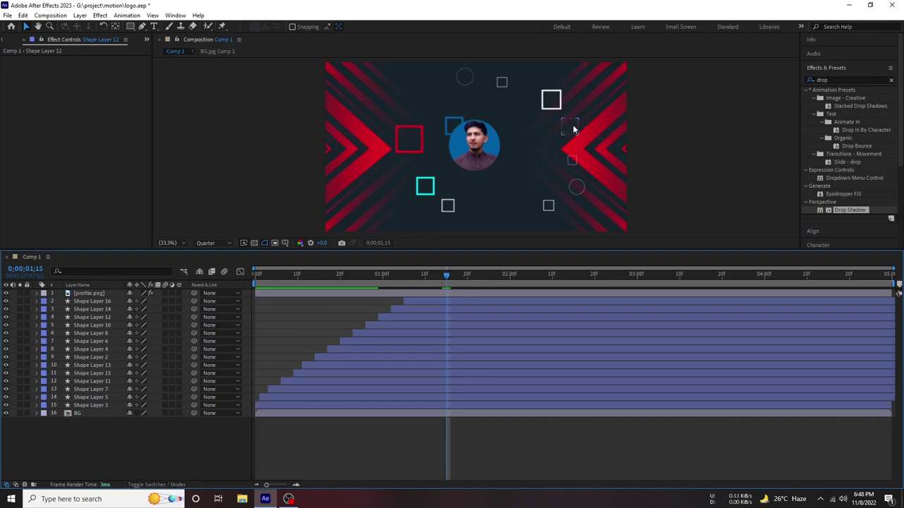
- Make Shape Layer 10's stroke red and pick a new stroke shade for Shape Layer 2
click(408, 317)
click(407, 325)
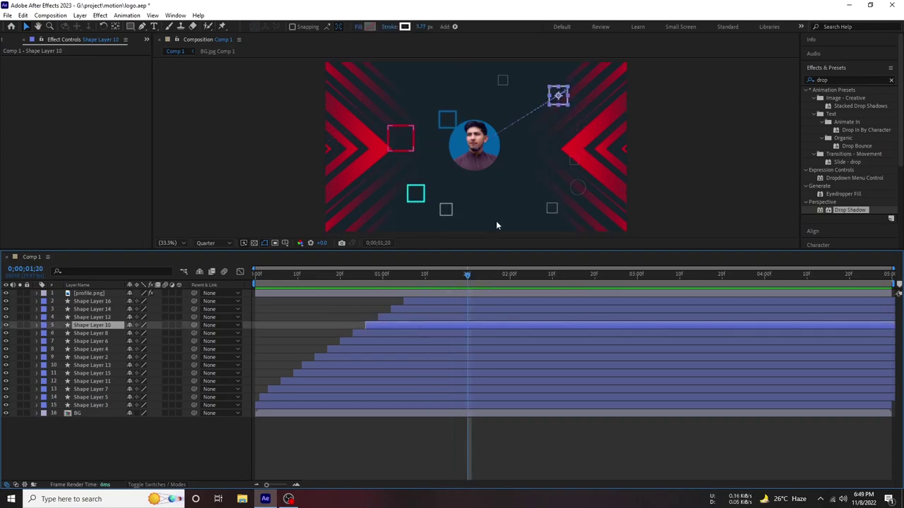
click(406, 27)
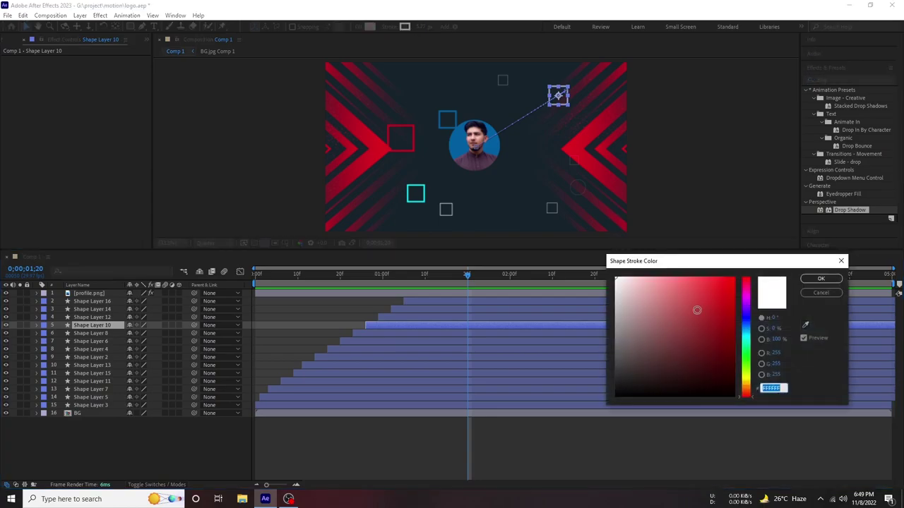
click(812, 279)
click(258, 429)
click(574, 161)
click(406, 27)
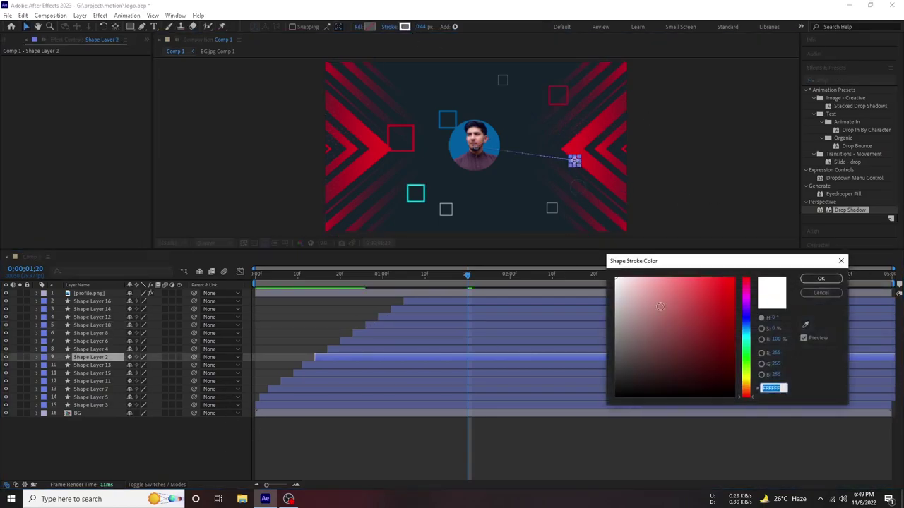
click(820, 278)
- Recolour Shape Layer 6's stroke yellow and give Shape Layer 13 a lighter stroke
click(619, 280)
click(446, 278)
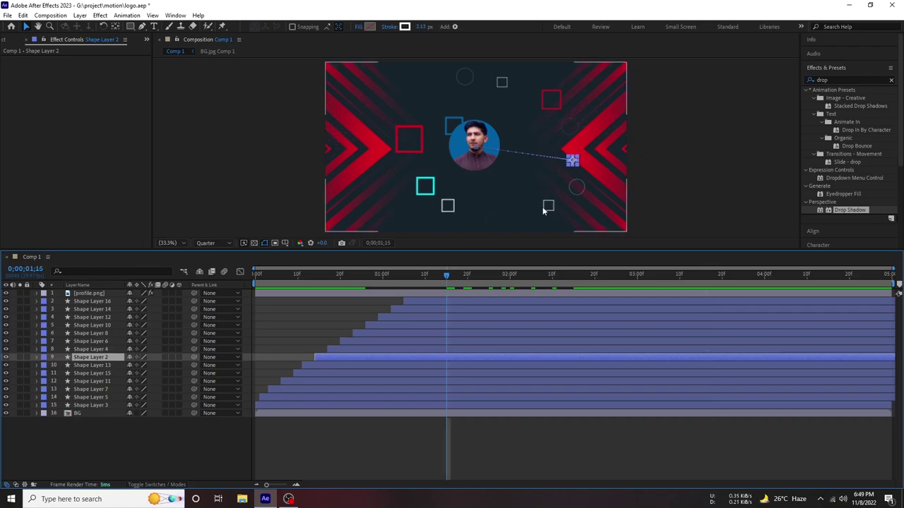
click(549, 206)
click(405, 27)
click(820, 278)
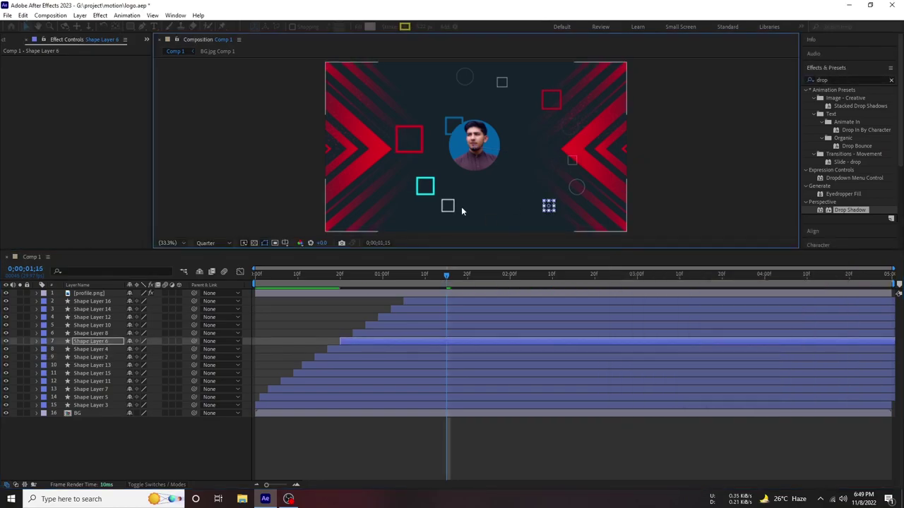
click(576, 185)
click(455, 26)
click(406, 27)
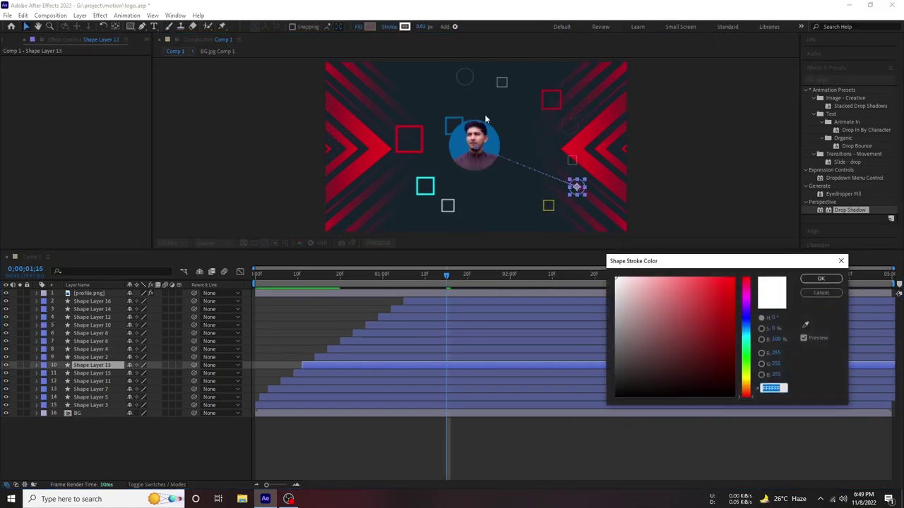
click(821, 278)
- Give Shape Layer 5's ring a saturated purple (6000FF) outline
drag(305, 283, 271, 292)
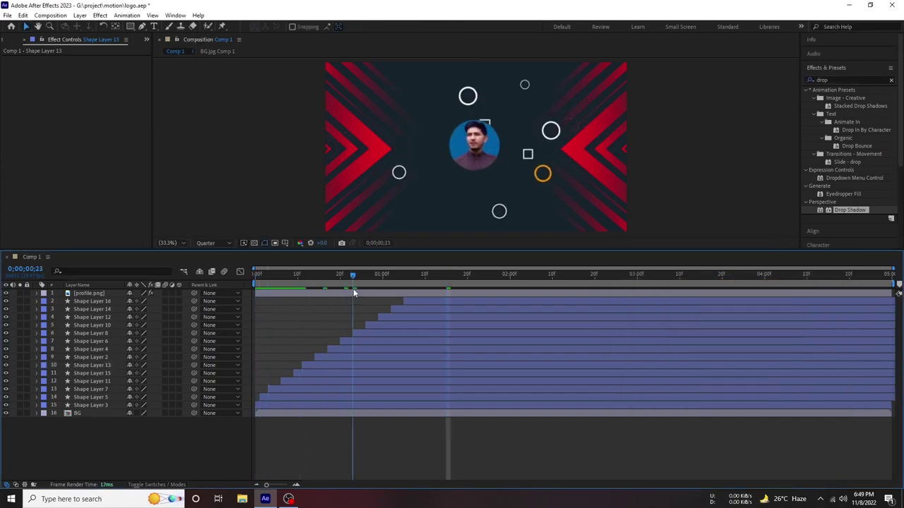
click(269, 398)
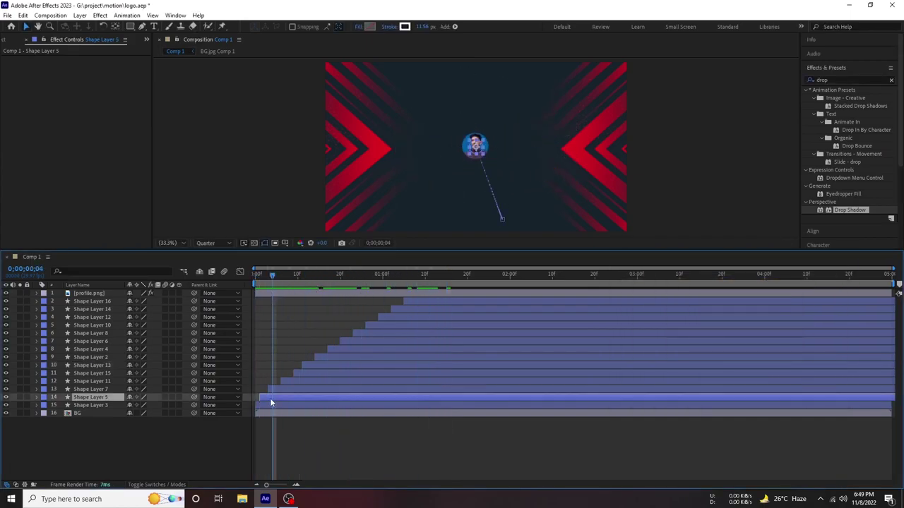
click(406, 27)
click(734, 281)
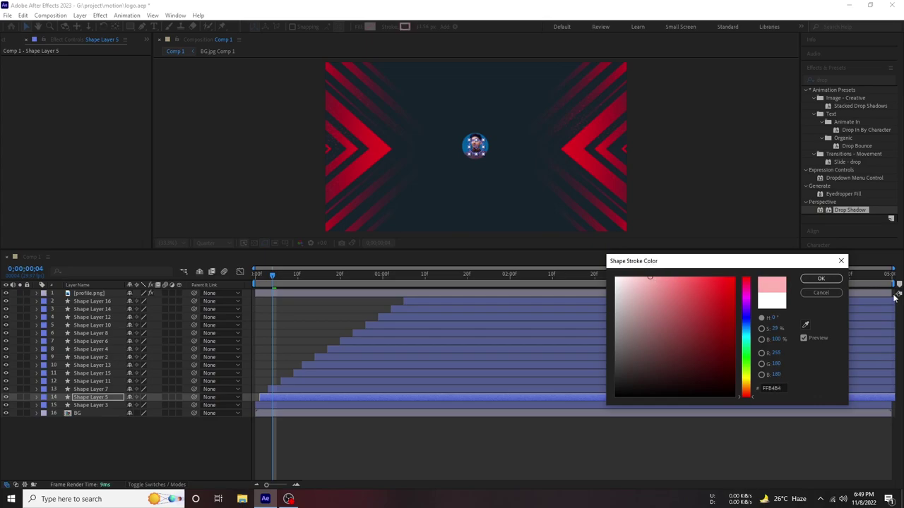
click(734, 278)
drag(745, 280, 745, 309)
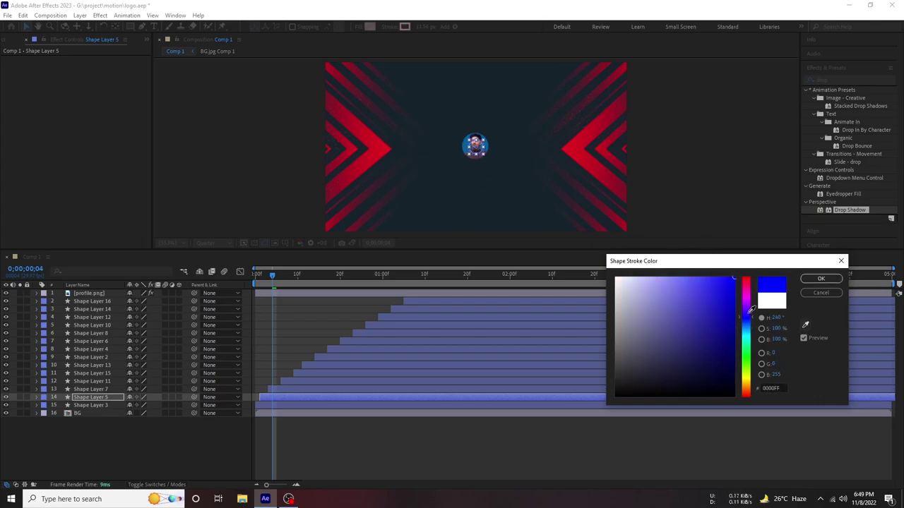
click(819, 279)
click(406, 28)
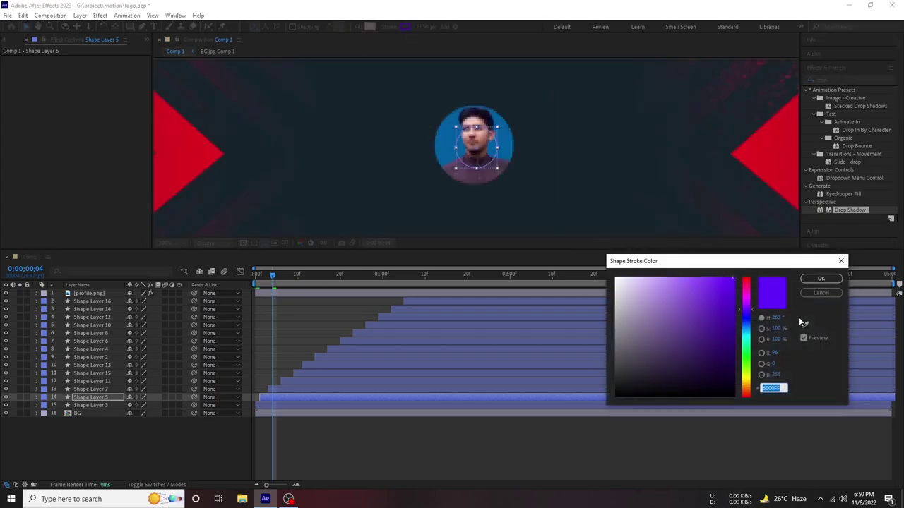
click(819, 280)
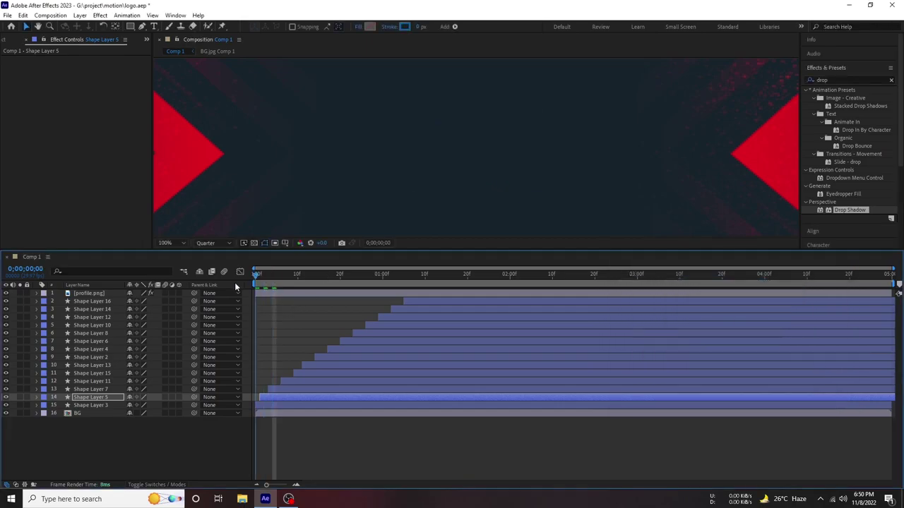
- Set Shape Layer 3's outline to the dark navy sampled from the background
key(Home)
click(92, 405)
click(406, 27)
click(804, 324)
click(484, 144)
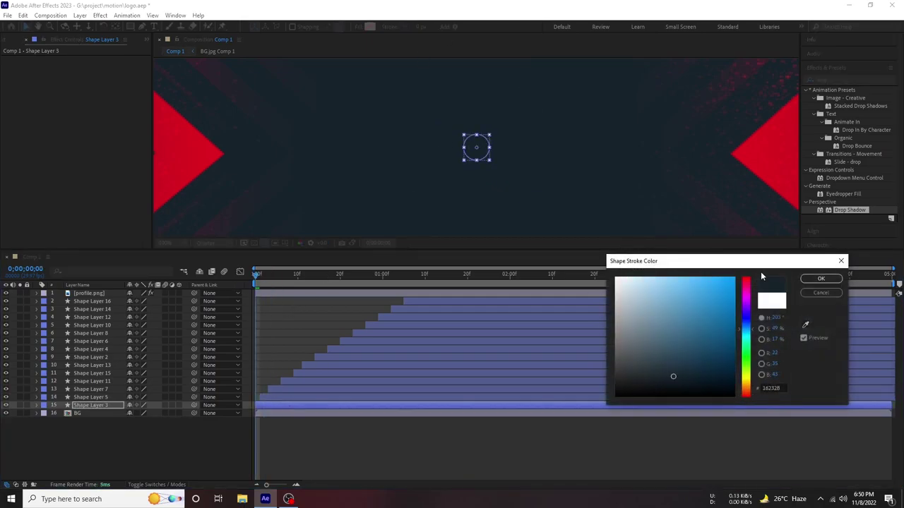
key(Return)
- At frame 0;00;00;11, confirm Shape Layer 5's blue outline and give Shape Layer 7 a green outline
drag(263, 279, 300, 310)
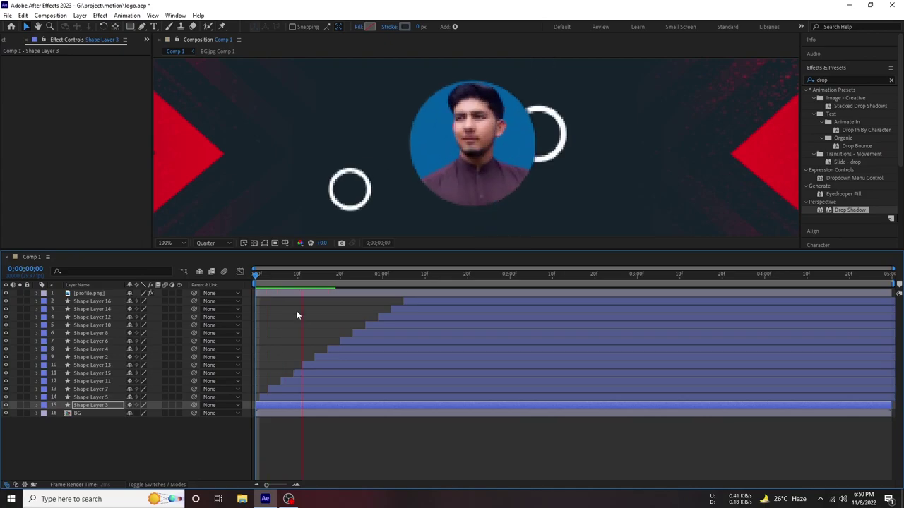
click(277, 396)
click(408, 27)
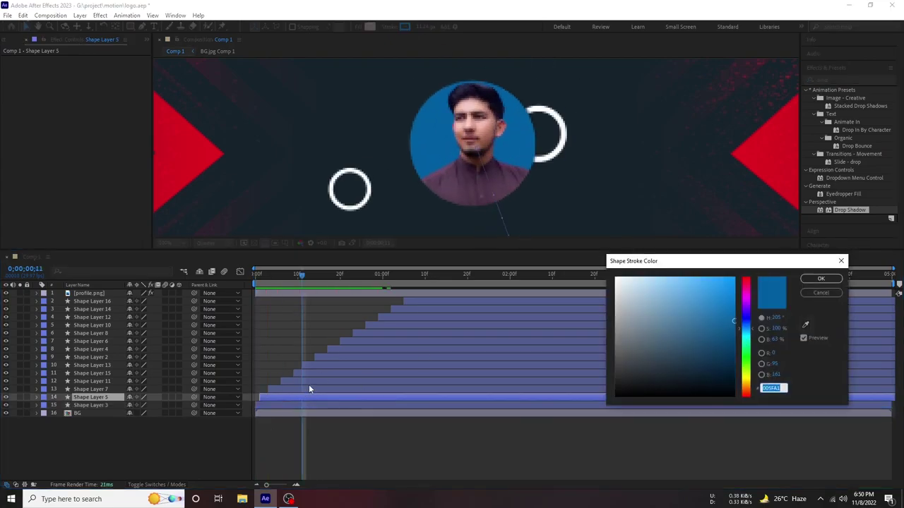
key(Return)
click(327, 389)
key(comma)
click(404, 28)
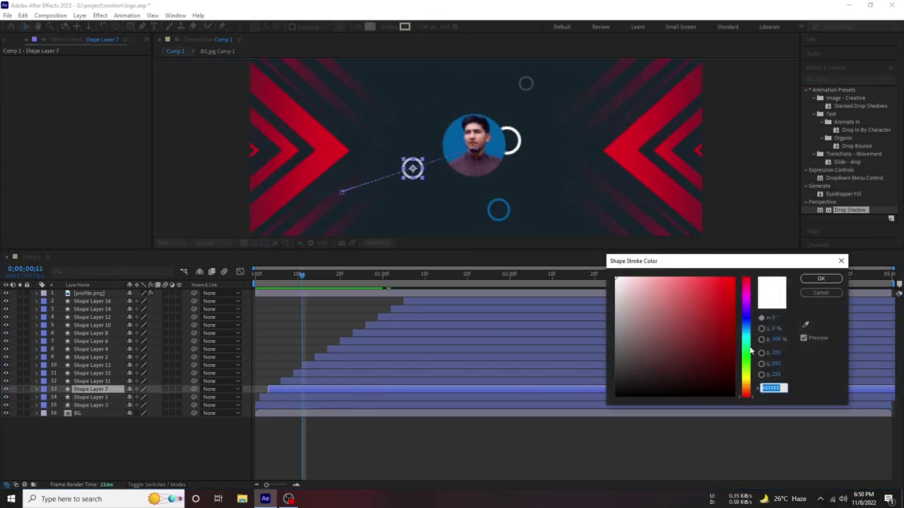
click(751, 350)
click(705, 290)
- Give Shape Layer 11 a blue outline, leaving Shape Layer 15's colour unchanged
click(820, 279)
click(325, 381)
click(403, 27)
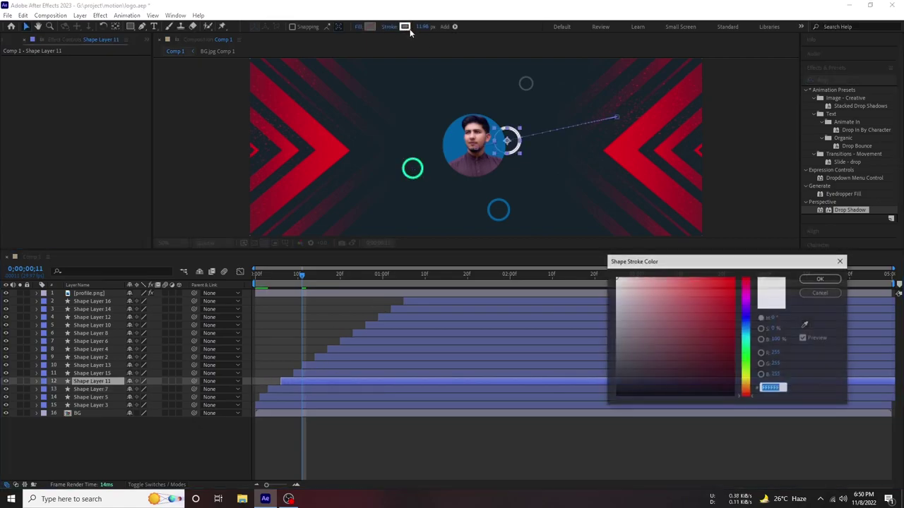
drag(749, 351, 749, 326)
click(720, 296)
click(819, 280)
click(336, 374)
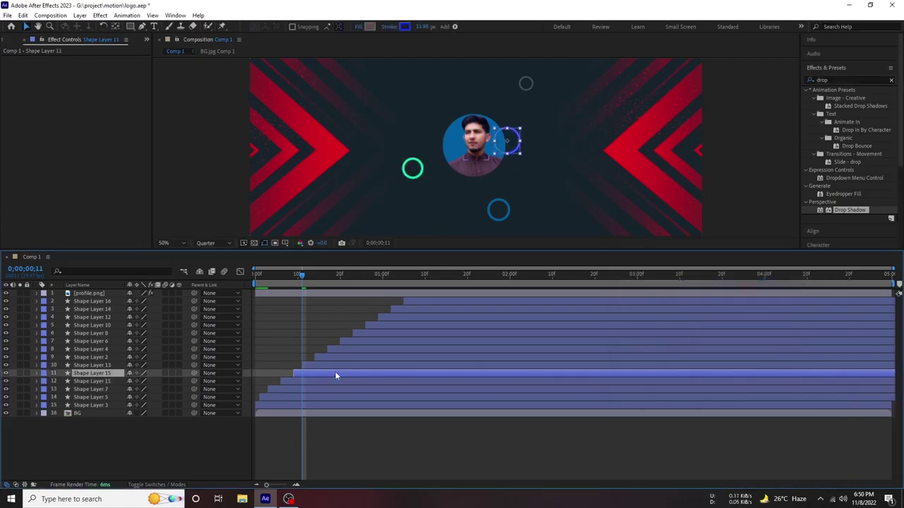
click(405, 27)
key(Escape)
- At frame 0;00;00;14, set Shape Layer 2's ring outline to white (FFFFFF)
click(317, 365)
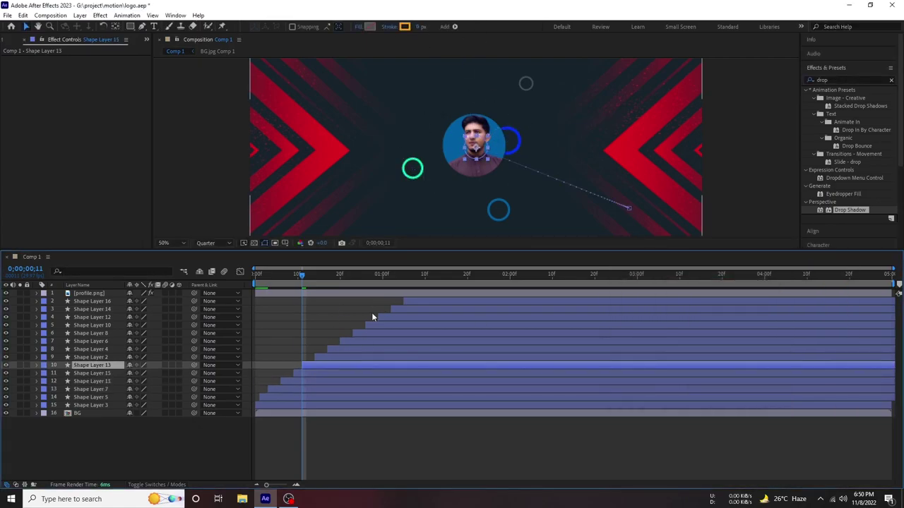
click(313, 276)
click(336, 358)
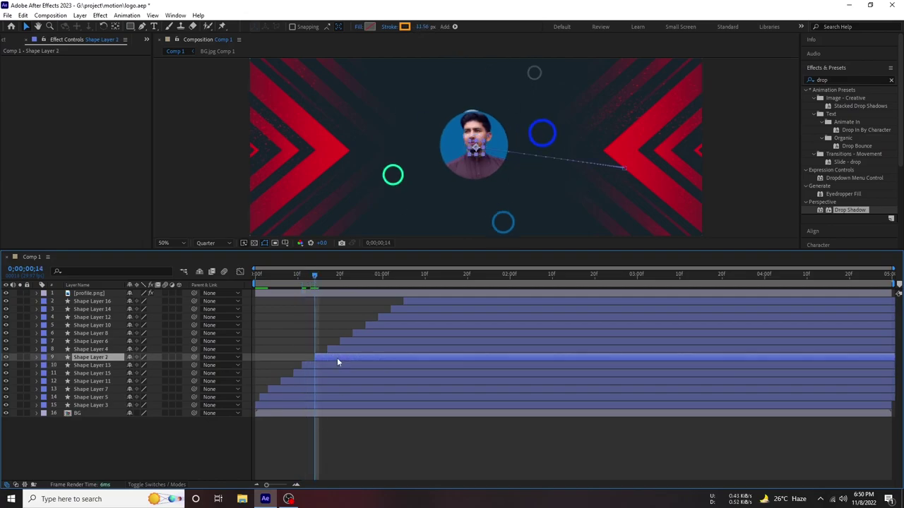
click(404, 27)
drag(746, 357, 745, 295)
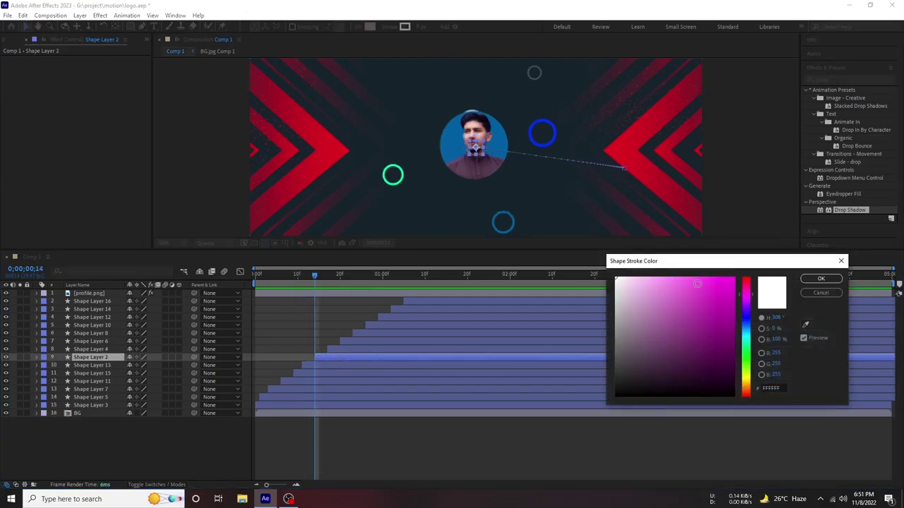
key(Return)
click(339, 276)
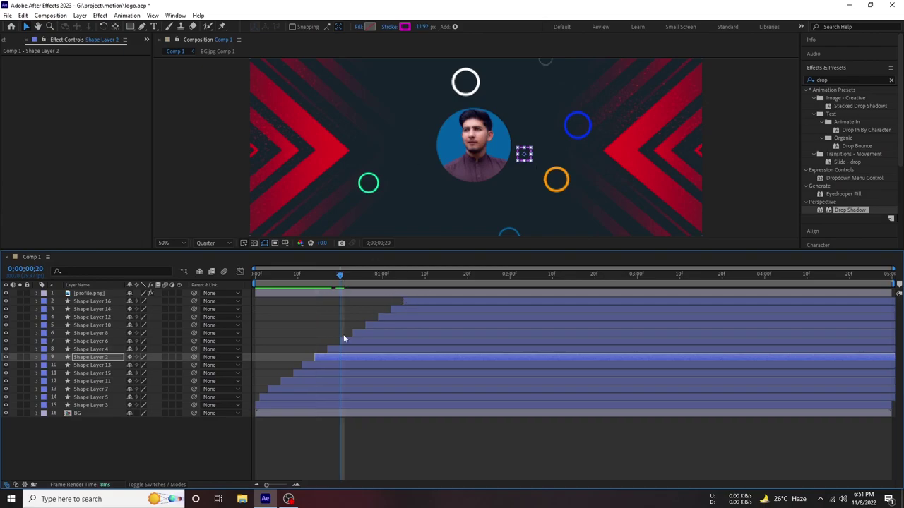
- Zoom the view out and return to the first frame to preview the rings
key(ctrl+Up)
key(ctrl+Up)
key(comma)
key(Home)
- Replay the ring animation from near the beginning
key(space)
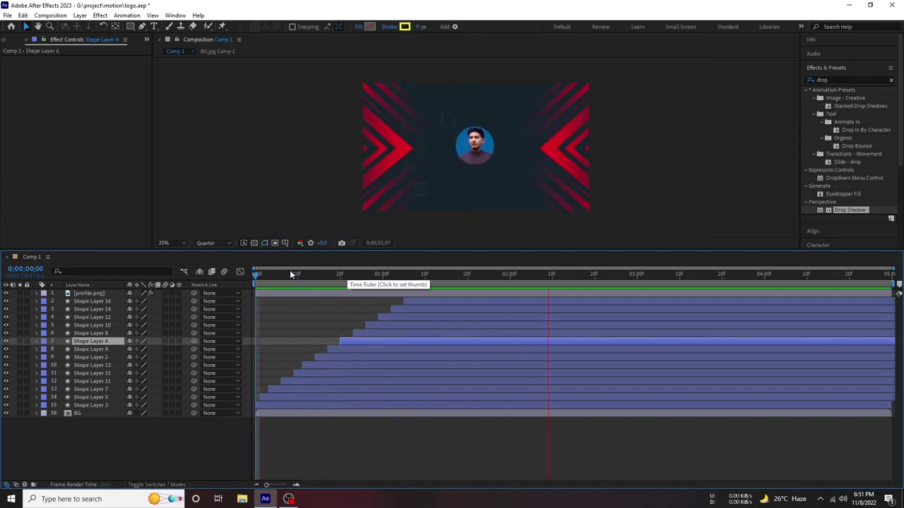
click(290, 274)
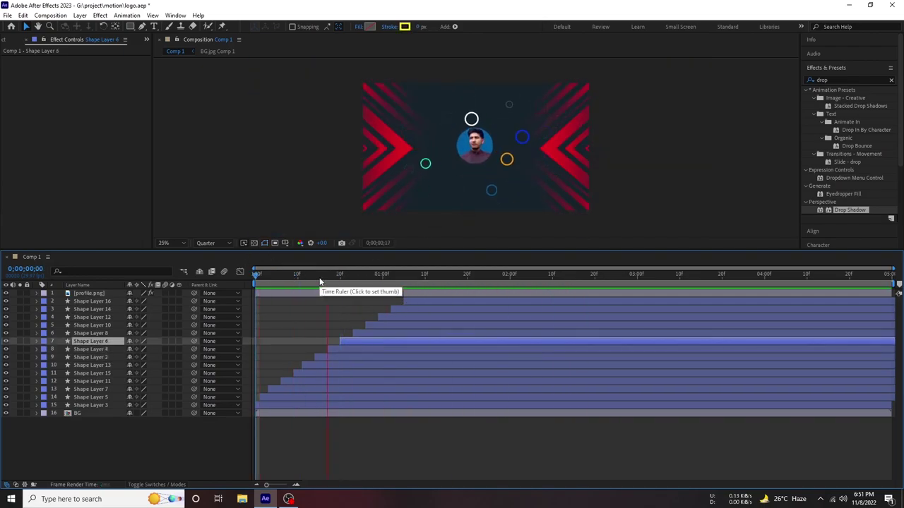
click(283, 276)
click(280, 278)
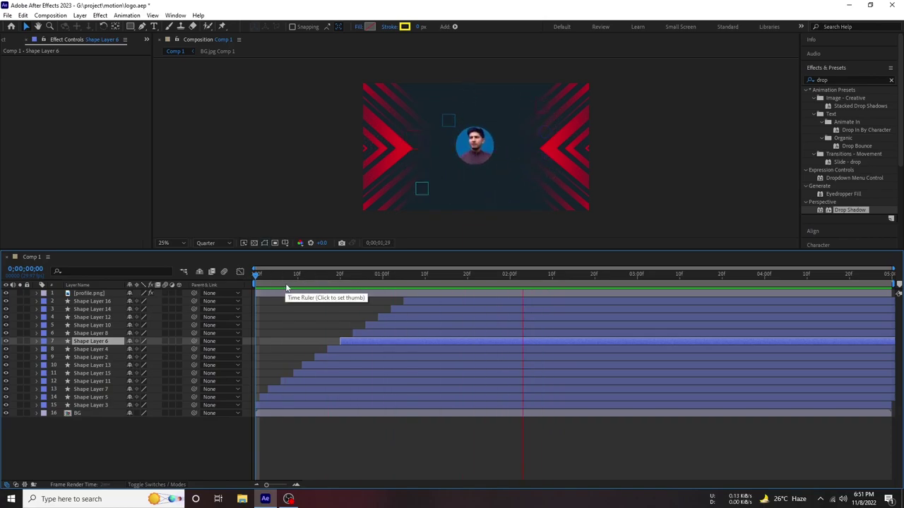
click(193, 444)
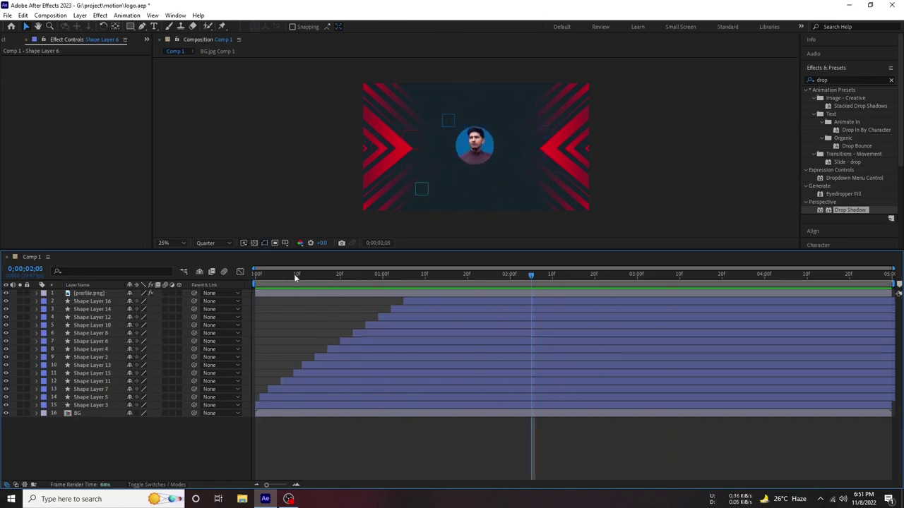
click(295, 277)
click(155, 429)
- Add a text layer reading NIAZ MOTION and apply Align Horizontal Center to it
right_click(199, 341)
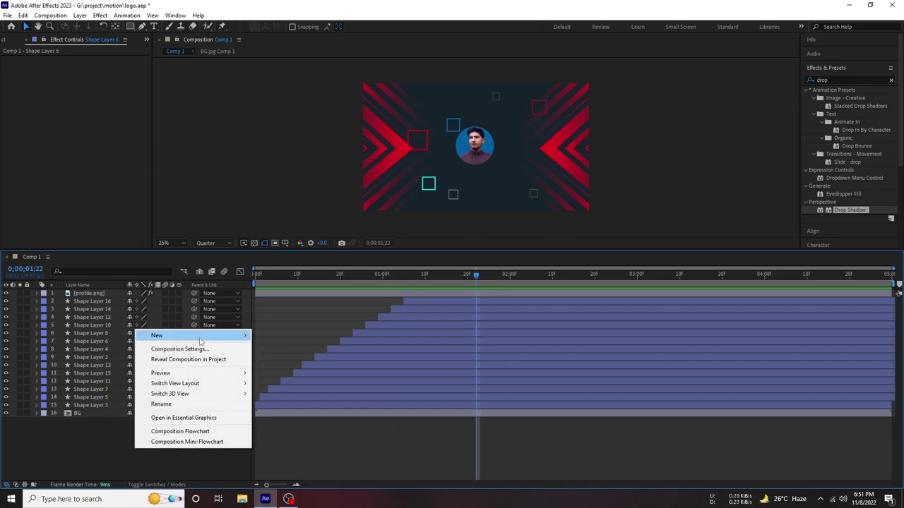
mouse_move(200, 339)
click(279, 358)
key(Escape)
right_click(92, 446)
mouse_move(141, 331)
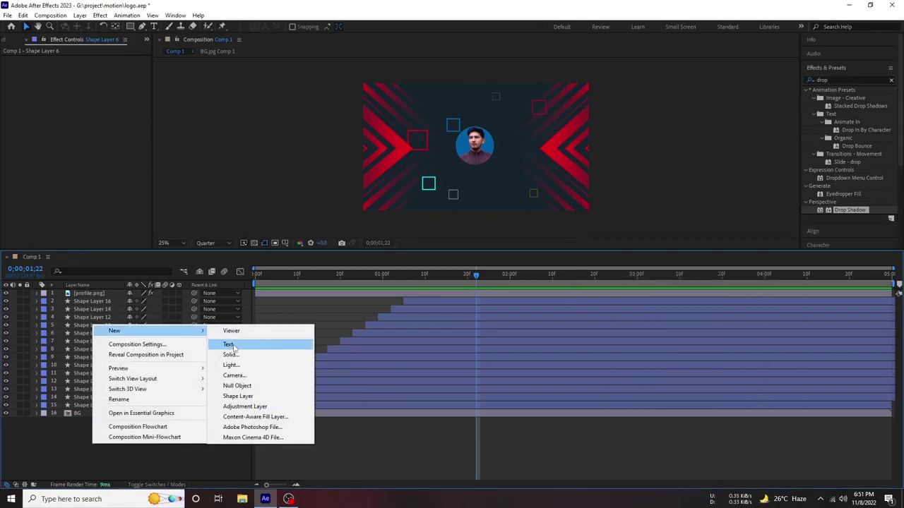
click(230, 344)
text(Niaz motion)
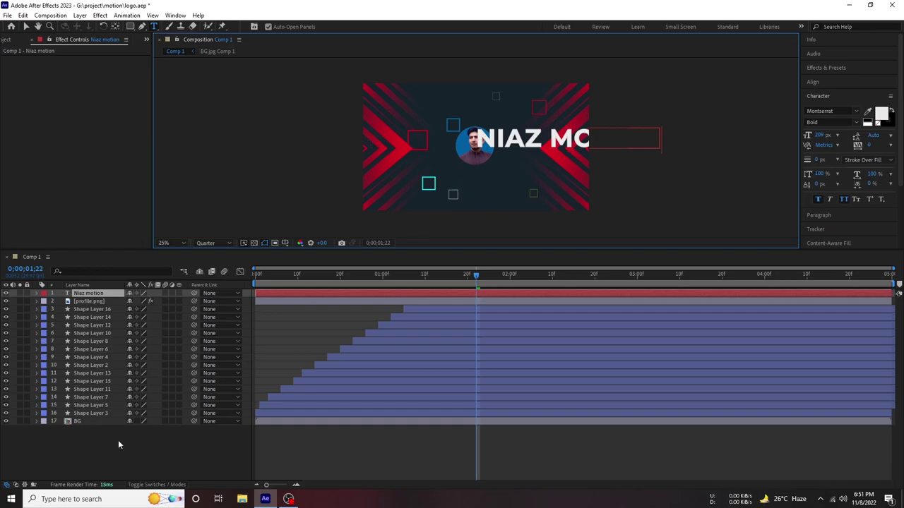
click(96, 294)
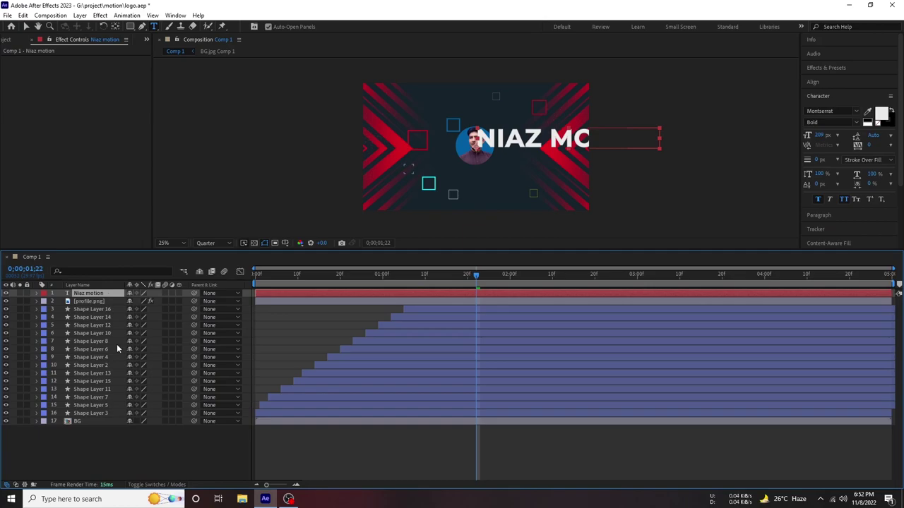
click(813, 82)
click(826, 105)
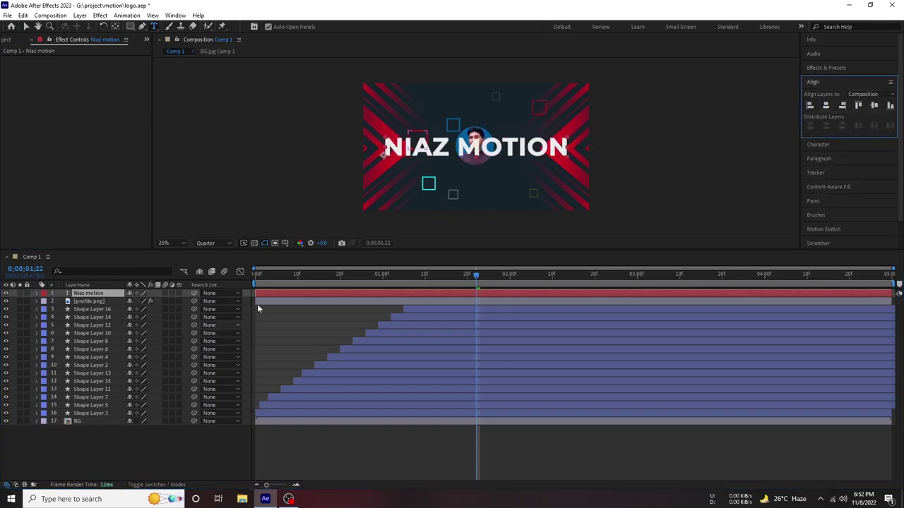
- Reduce the NIAZ MOTION font size to 75 px and place it below the portrait
key(v)
scroll(493, 184, up, 1)
click(818, 144)
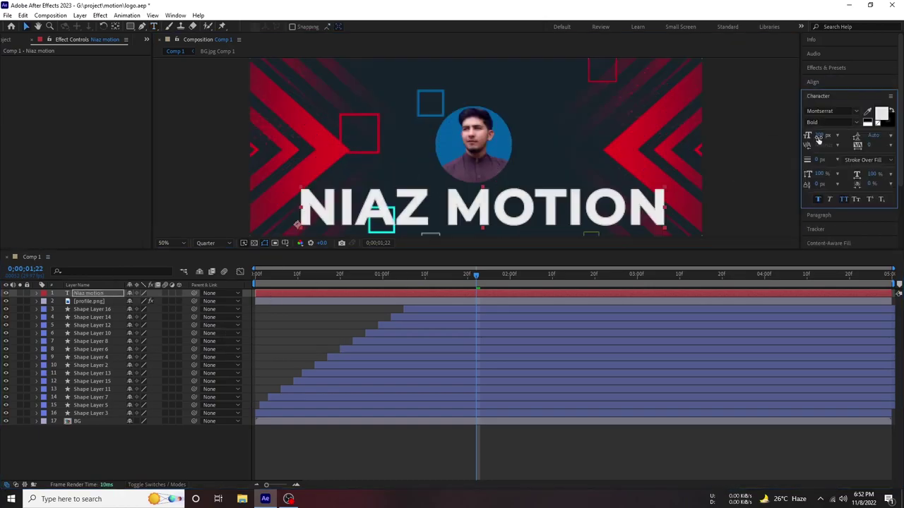
drag(817, 135, 761, 142)
drag(386, 234, 494, 214)
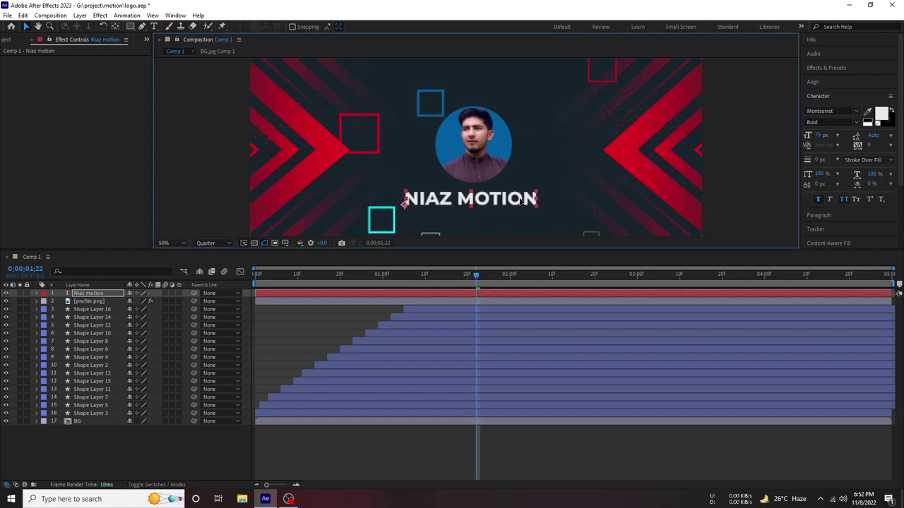
- Trim the title layer to start around 24 frames and preview the result
scroll(511, 199, down, 1)
drag(256, 293, 356, 293)
key(space)
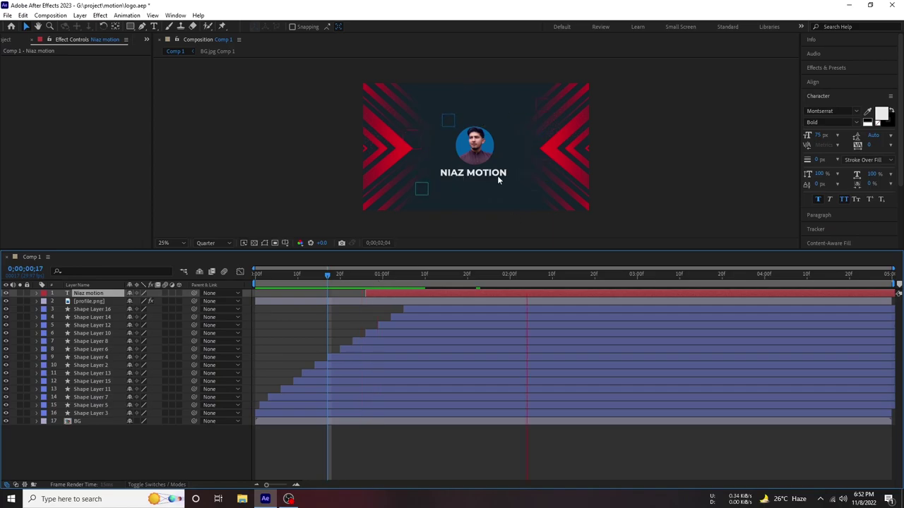
click(497, 175)
click(824, 80)
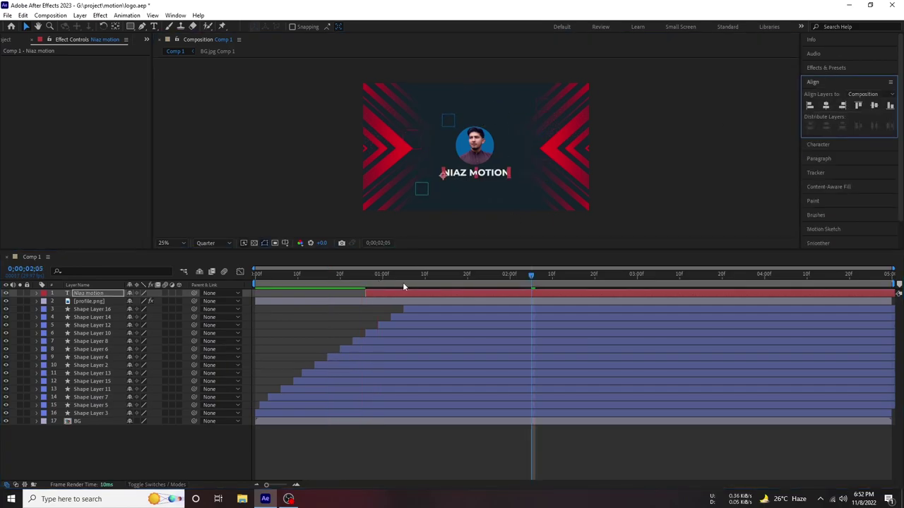
- At 1;10, open the Animation Composer 3 panel from the Window menu
drag(403, 278, 424, 277)
click(174, 15)
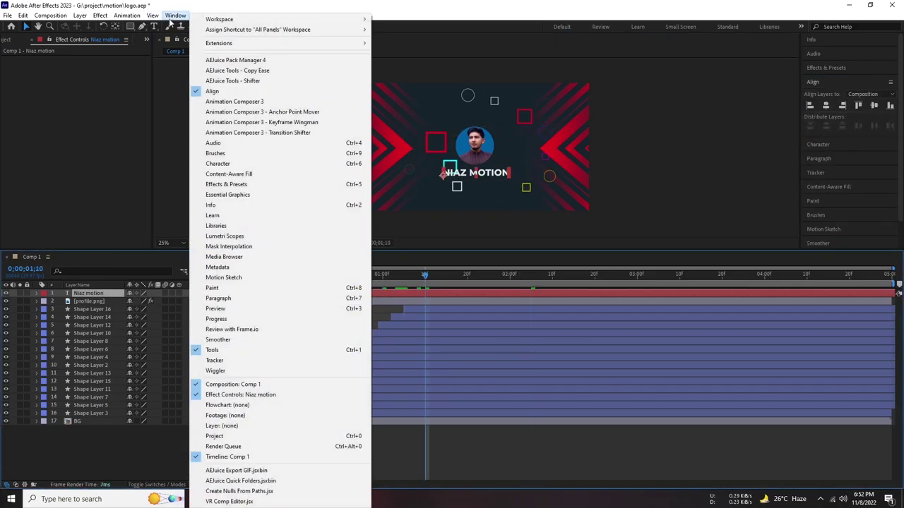
click(271, 104)
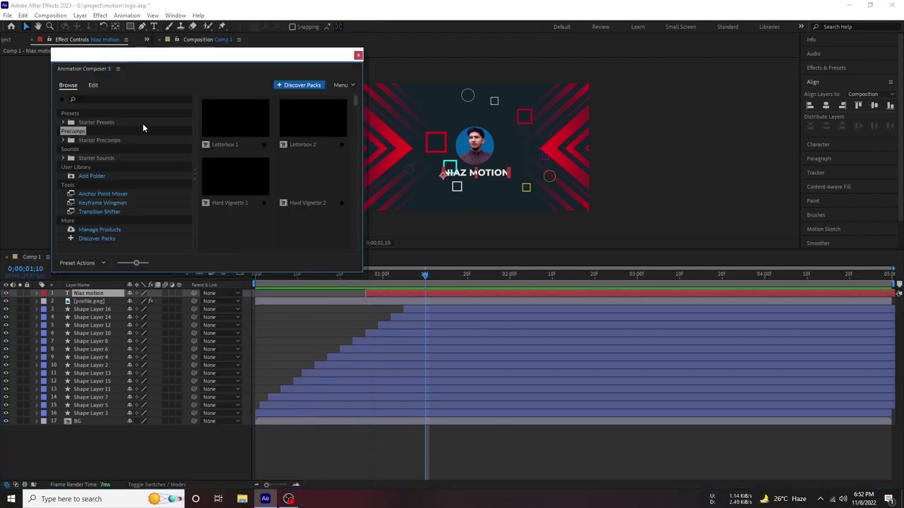
- Apply an Overshoot entrance preset from Starter Presets to the NIAZ MOTION title
click(122, 139)
click(123, 123)
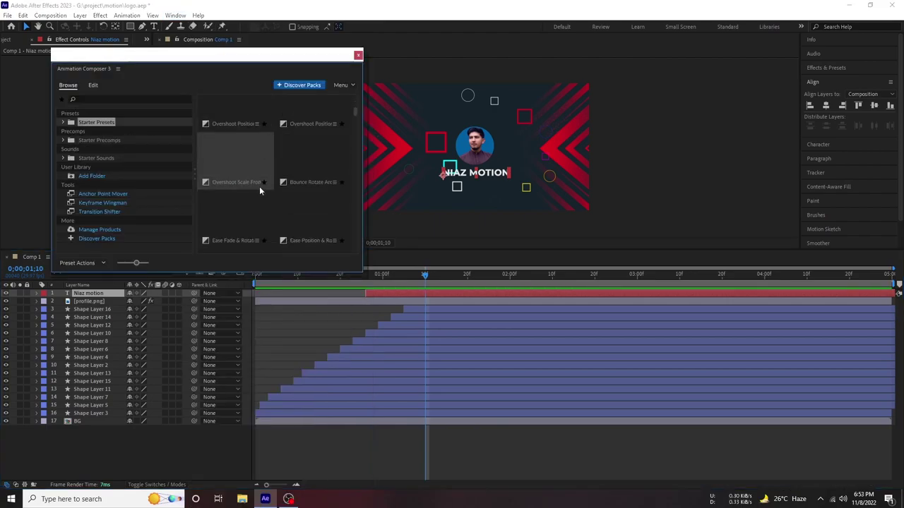
click(305, 117)
click(273, 263)
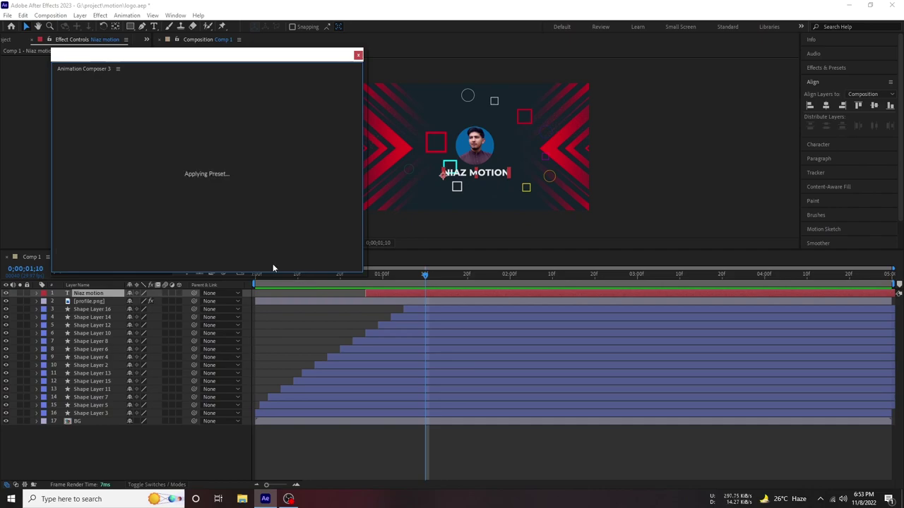
click(366, 282)
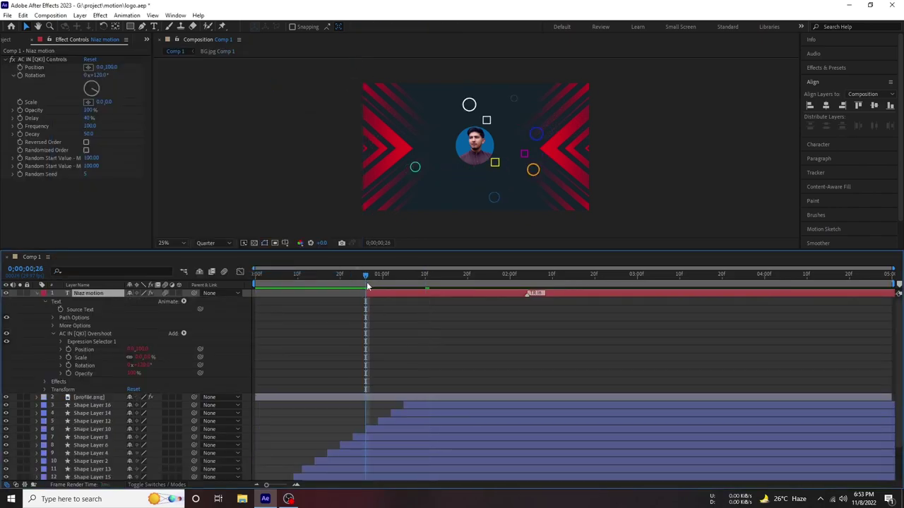
click(467, 276)
click(36, 293)
- Slide the title layer earlier in the timeline and preview the entrance animation
drag(379, 275, 353, 275)
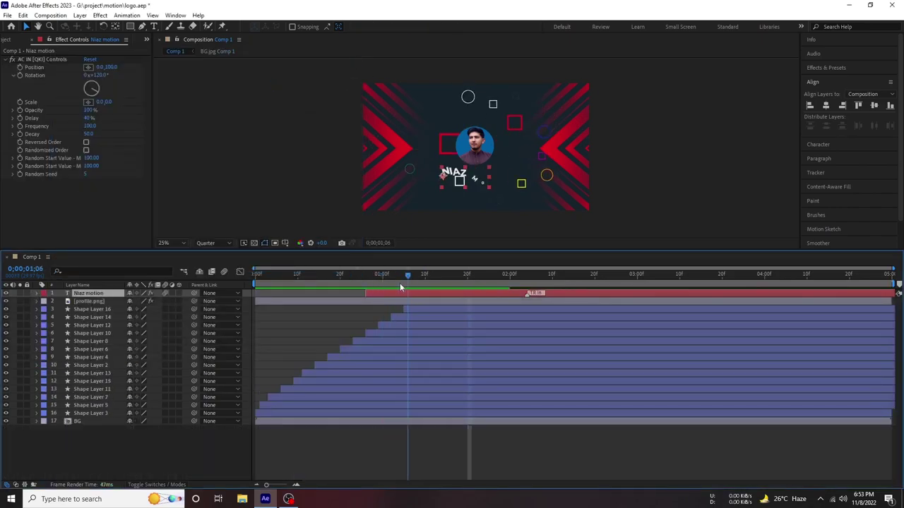
key(space)
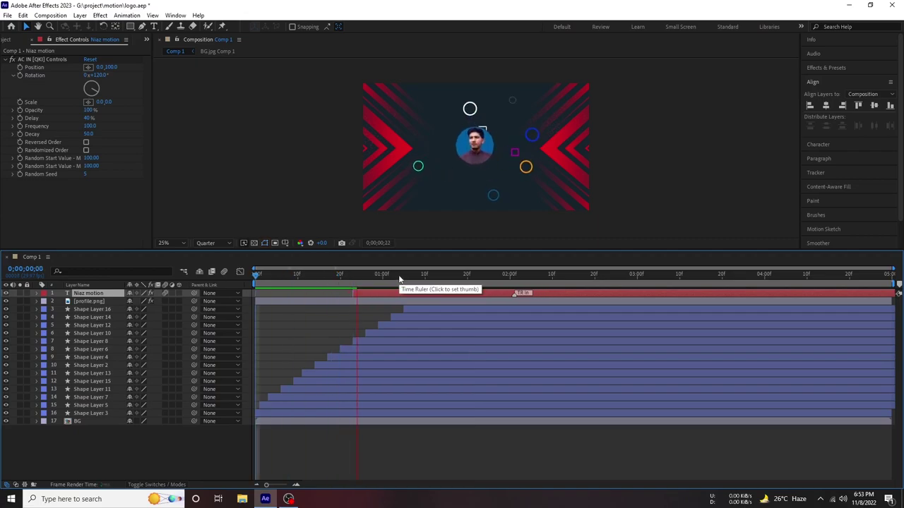
click(305, 275)
drag(367, 293, 305, 285)
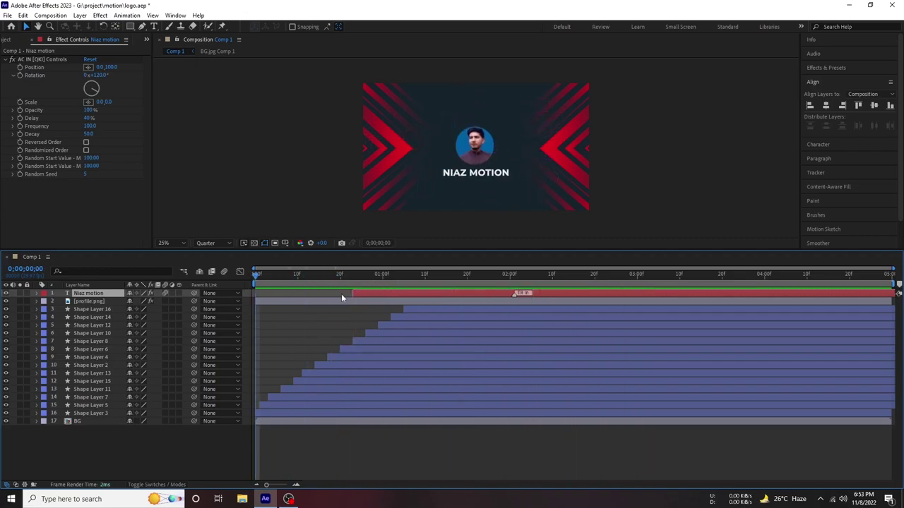
key(space)
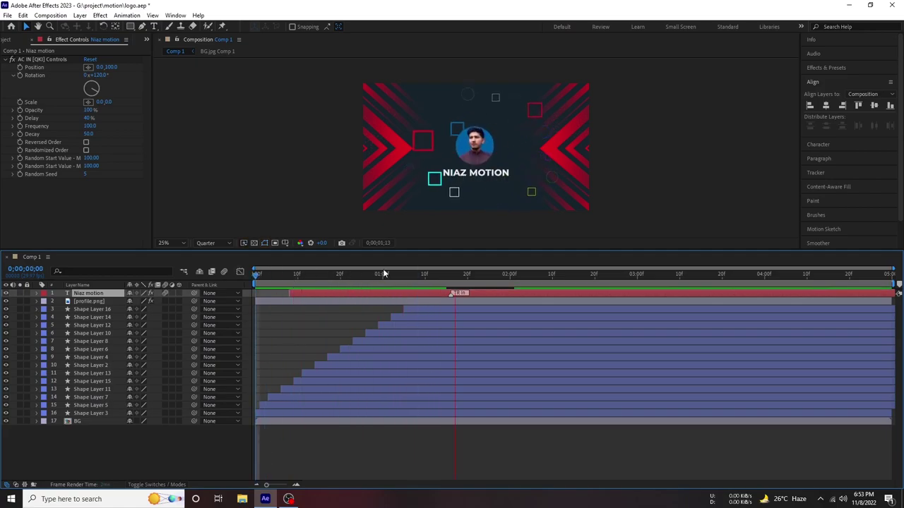
click(138, 436)
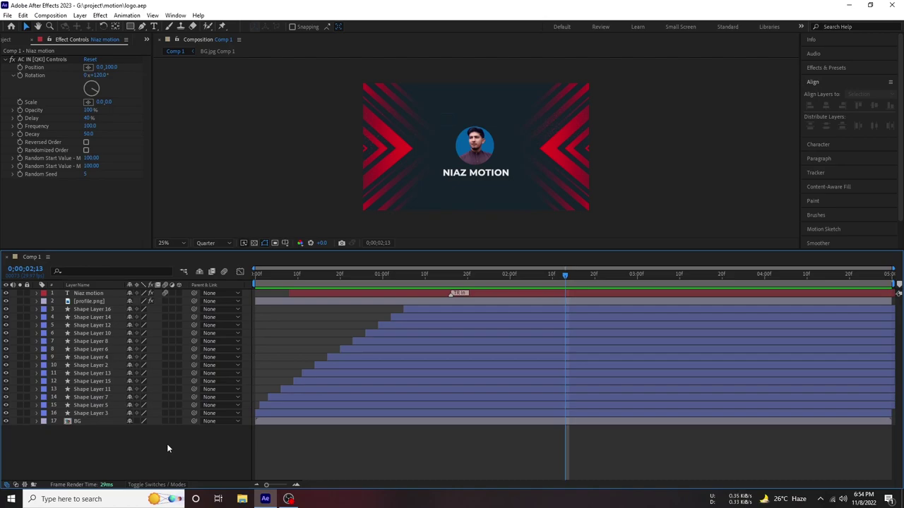
- Apply Bevel Alpha to the title and inspect it zoomed in at full resolution
key(Home)
key(space)
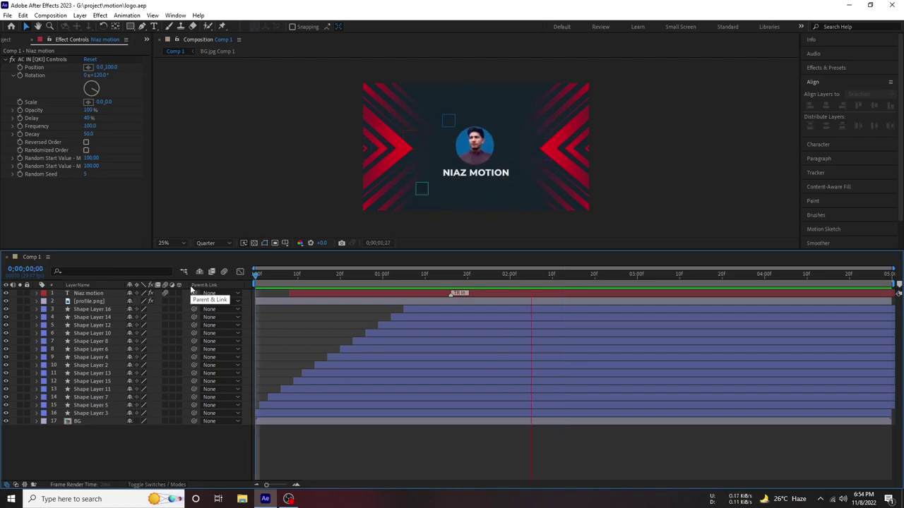
click(468, 180)
click(842, 67)
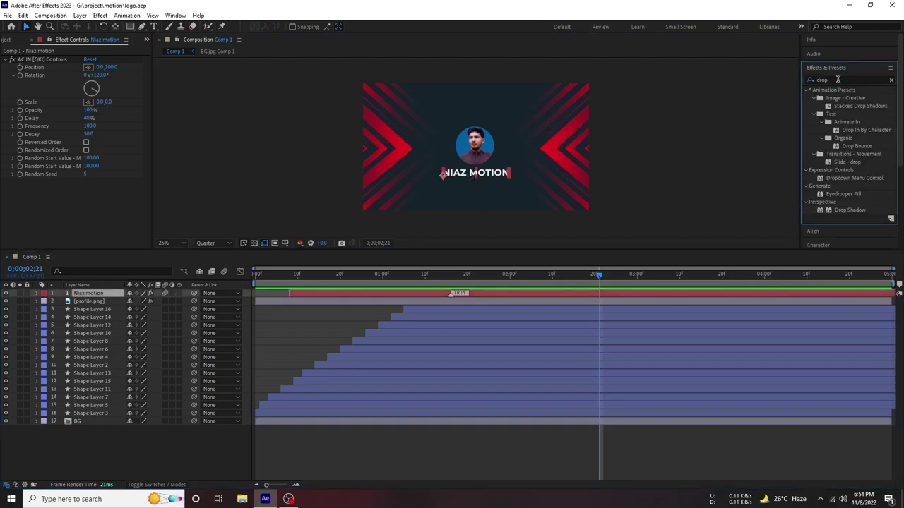
click(891, 80)
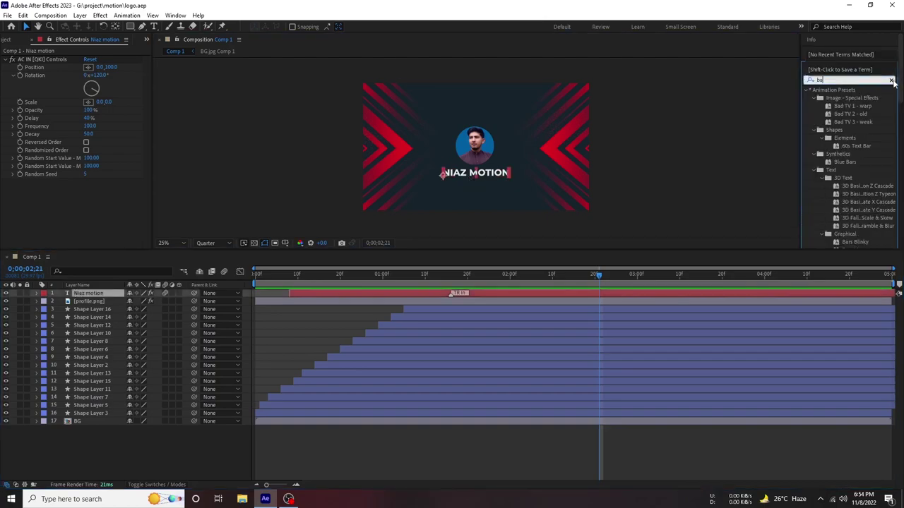
text(alp)
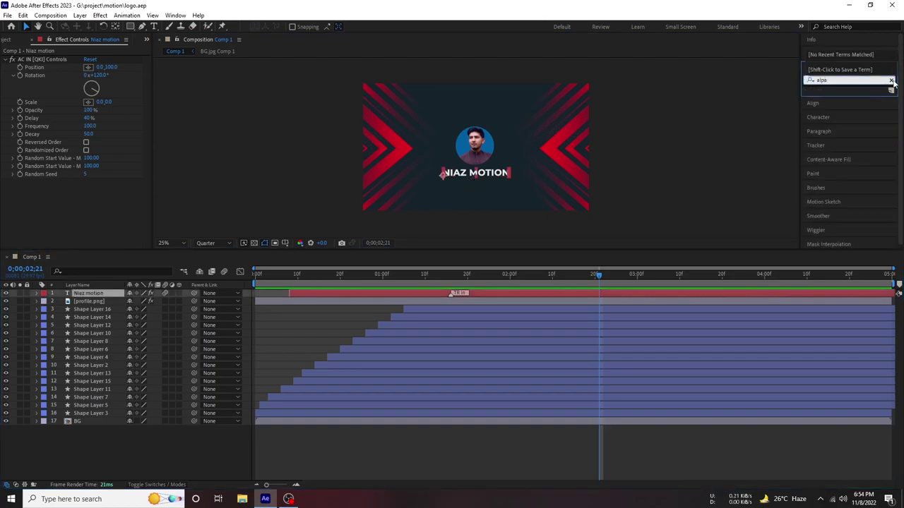
drag(840, 186, 474, 204)
scroll(474, 204, up, 4)
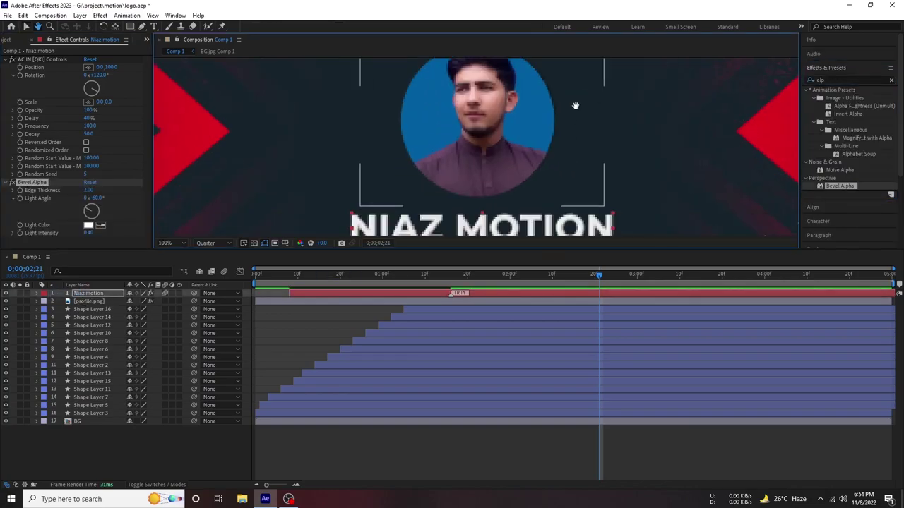
click(216, 242)
click(214, 262)
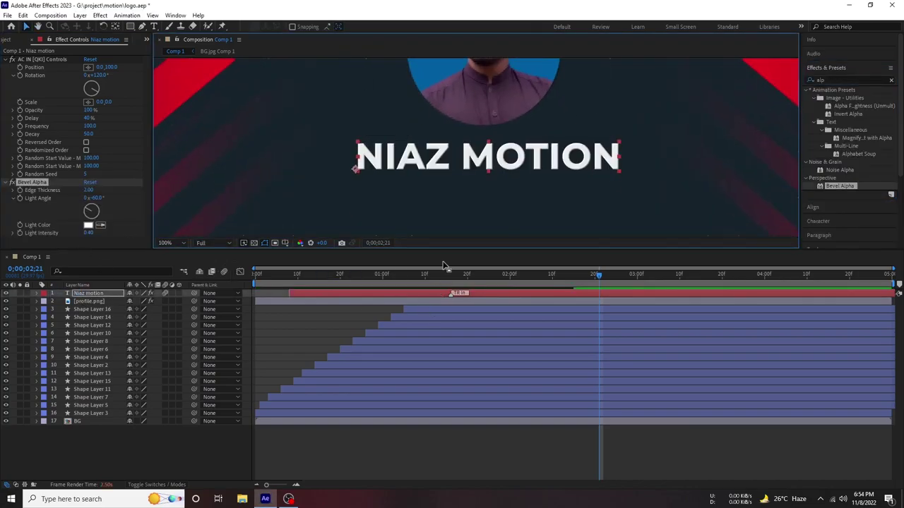
key(comma)
key(comma)
key(comma)
key(comma)
- Add Drop Shadow to the Niaz motion text with Distance 5 and Softness 42
click(386, 293)
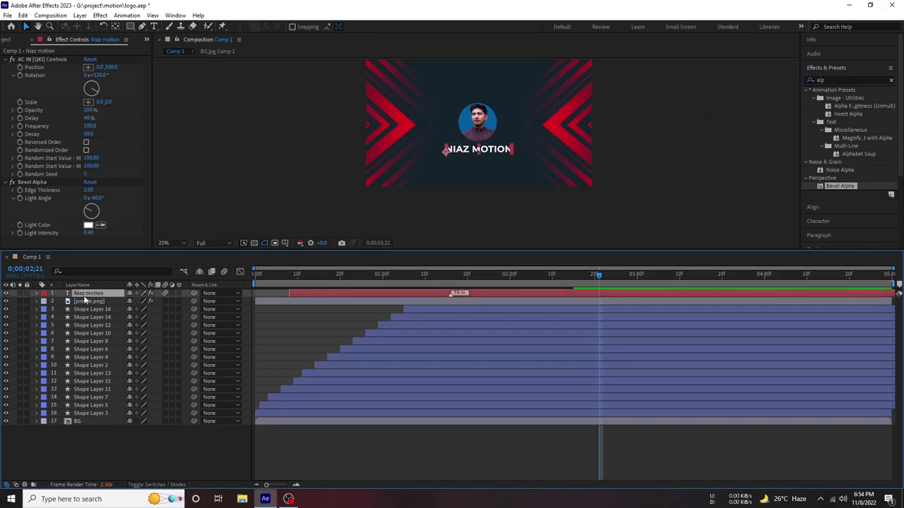
click(839, 82)
text(d)
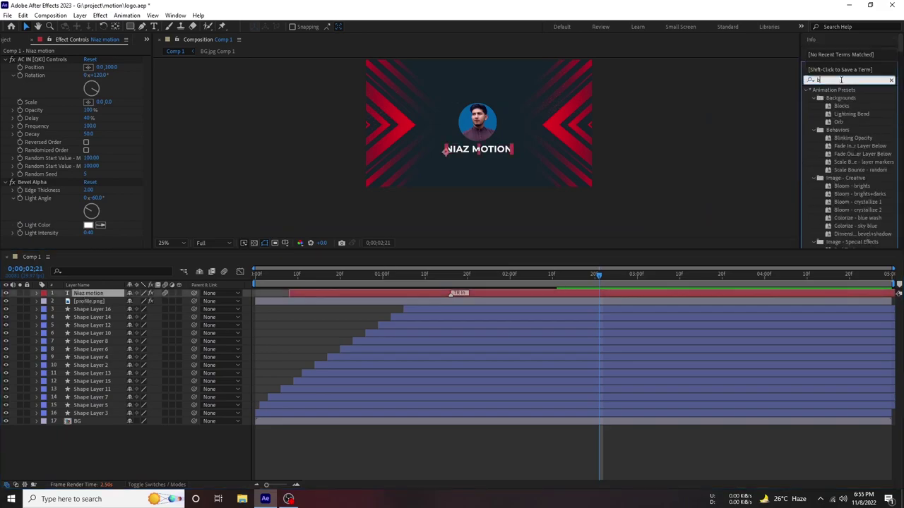
text(r)
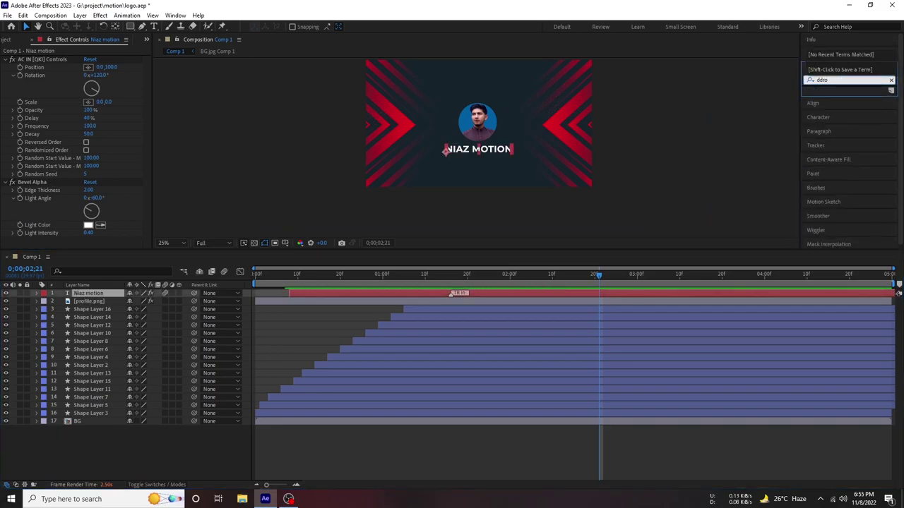
text(o)
drag(849, 210, 489, 147)
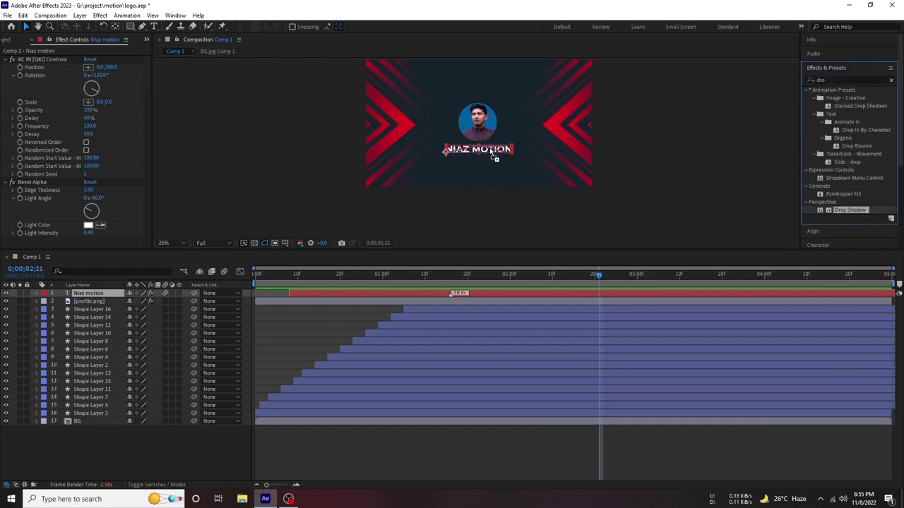
scroll(489, 151, up, 2)
drag(86, 227, 104, 227)
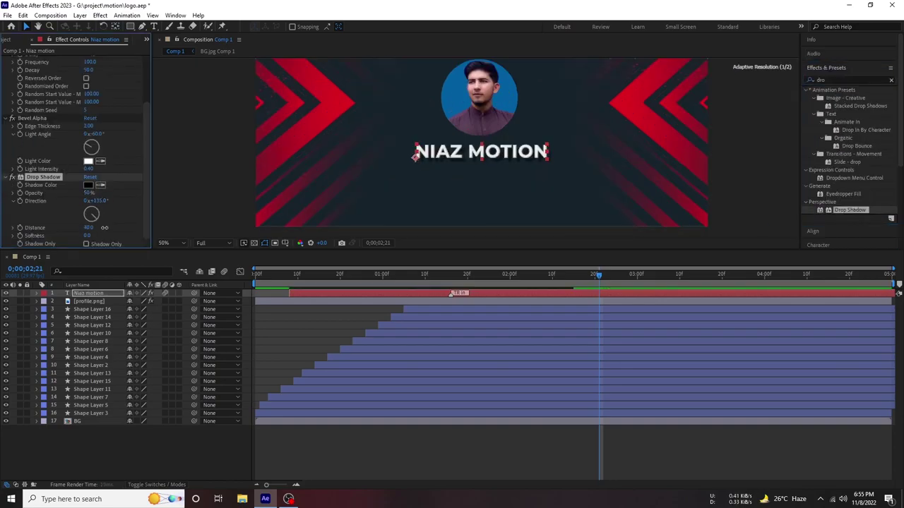
scroll(379, 168, down, 2)
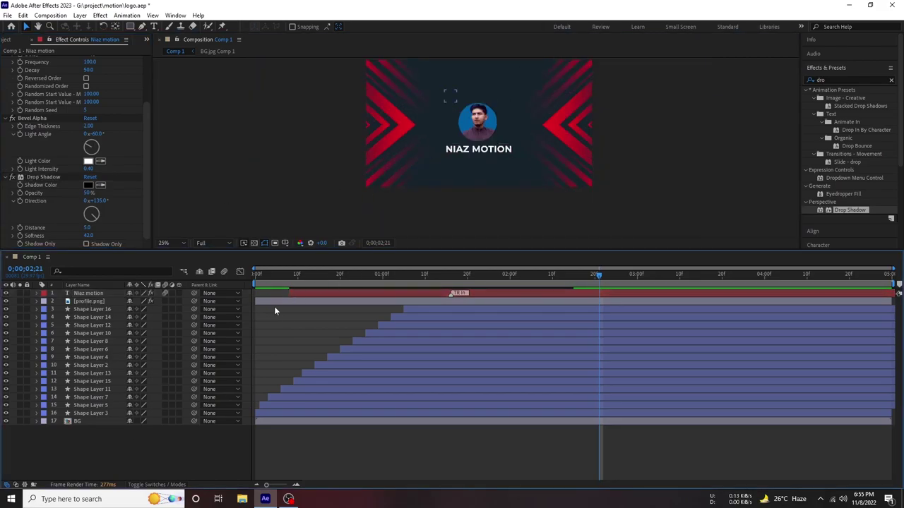
key(Home)
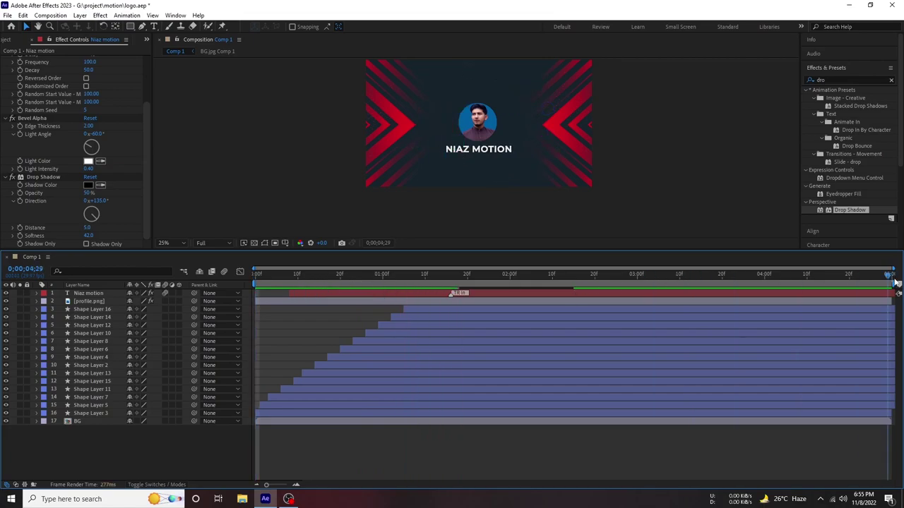
- Pre-compose all layers into a 'logo' comp and switch it to 3D
key(ctrl+a)
right_click(101, 354)
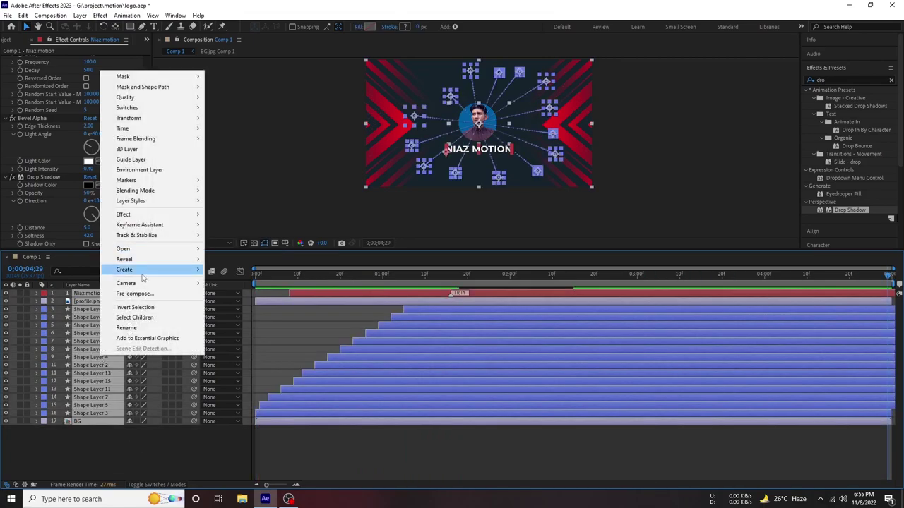
mouse_move(175, 230)
click(134, 293)
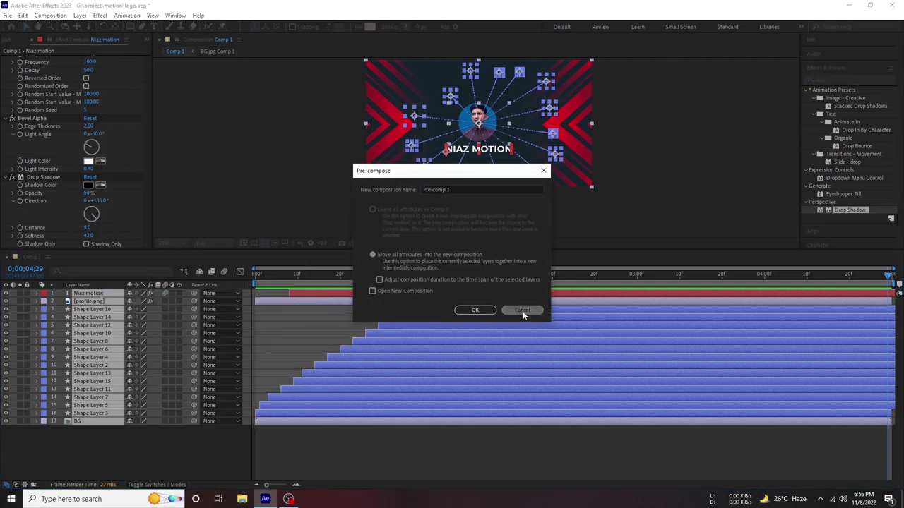
click(520, 311)
click(63, 439)
click(92, 413)
key(ctrl+a)
right_click(100, 304)
click(134, 233)
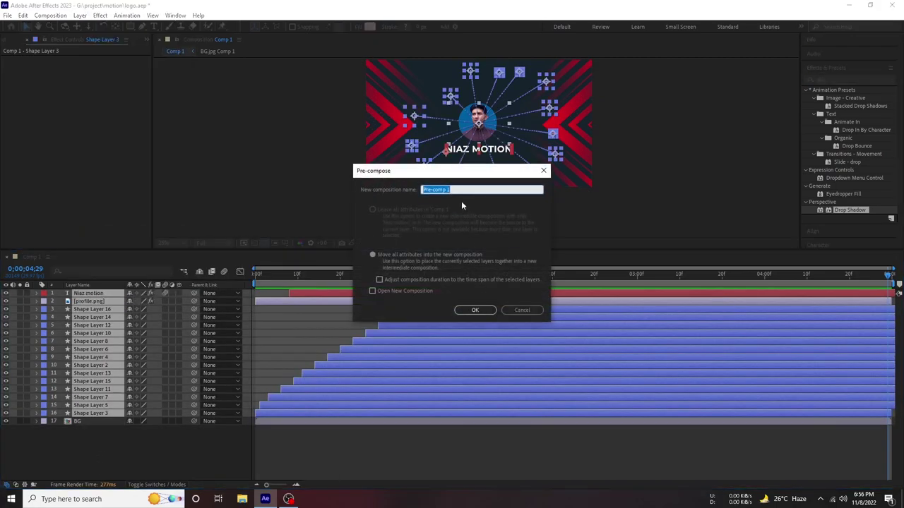
click(475, 310)
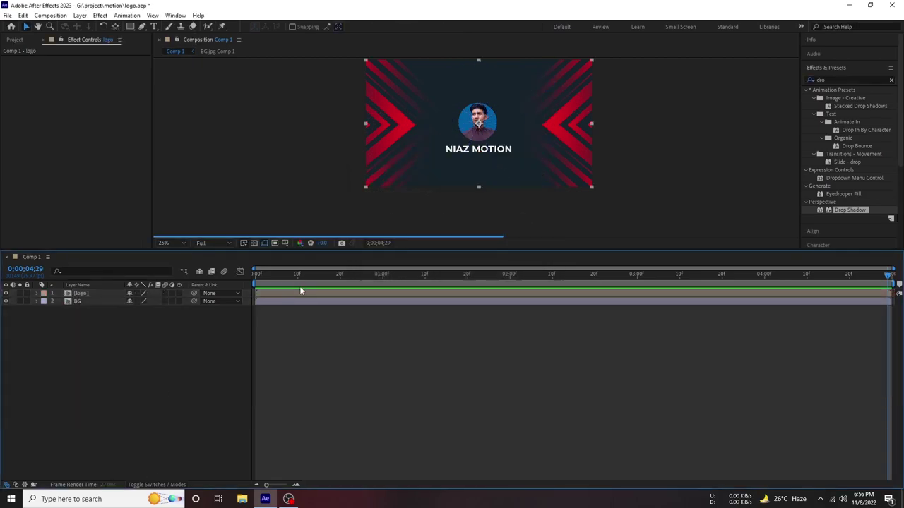
click(178, 293)
- Add Camera 1 with default settings and a Null 1 object, then select Null 1
right_click(72, 323)
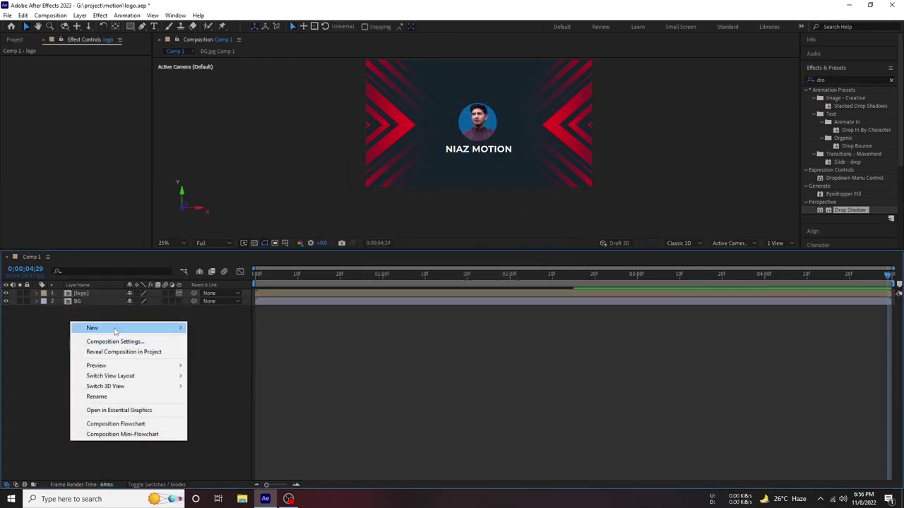
right_click(127, 323)
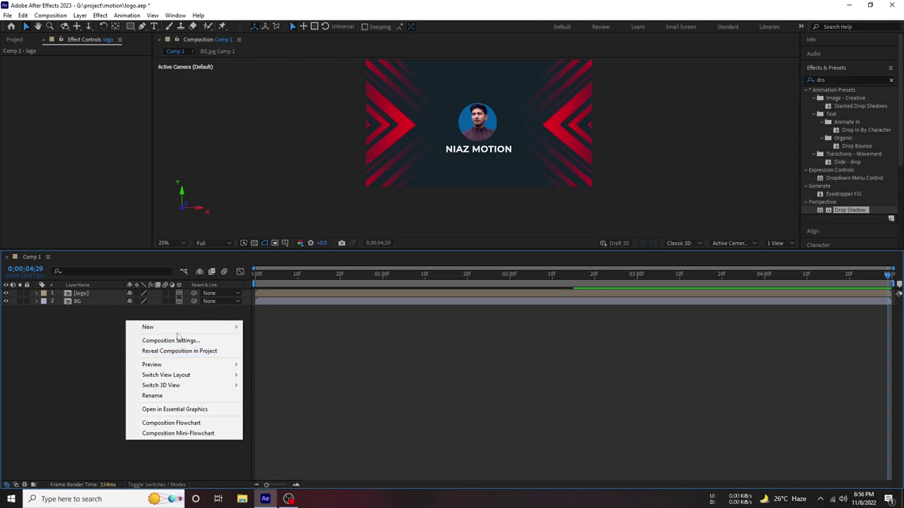
mouse_move(173, 328)
click(271, 358)
key(Return)
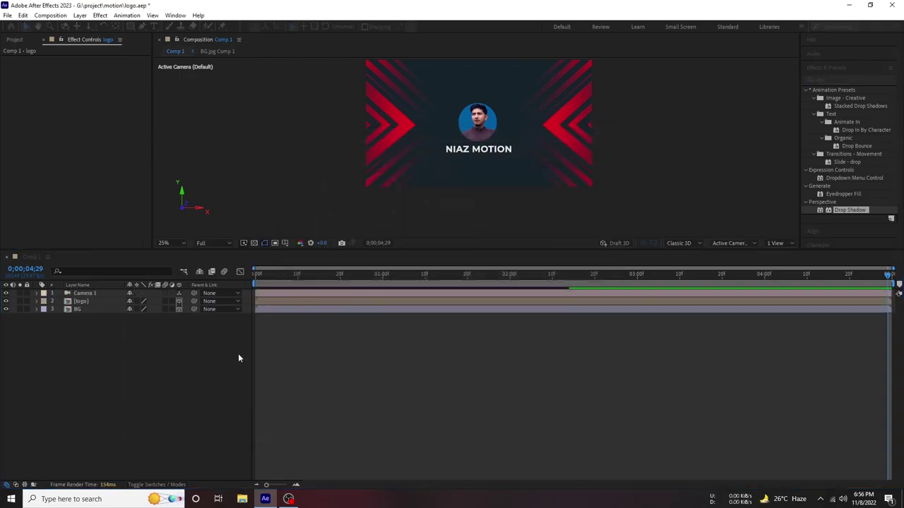
right_click(110, 333)
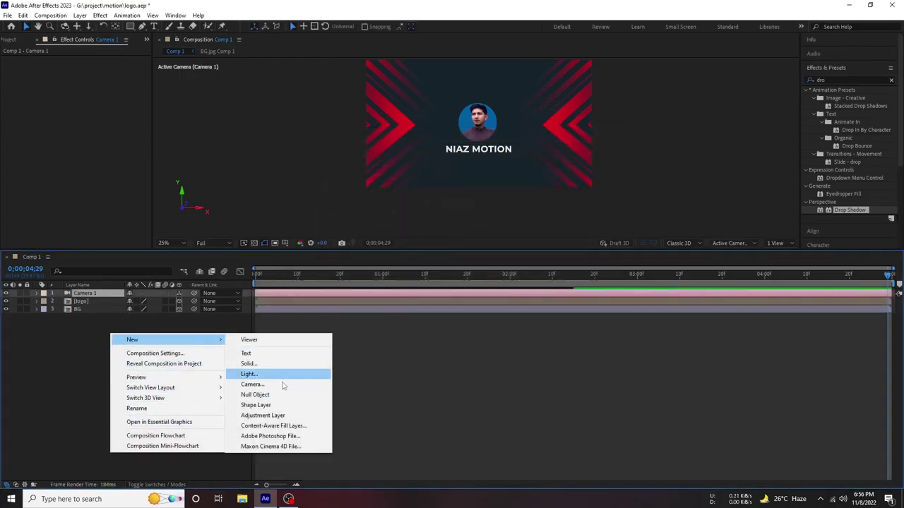
click(261, 394)
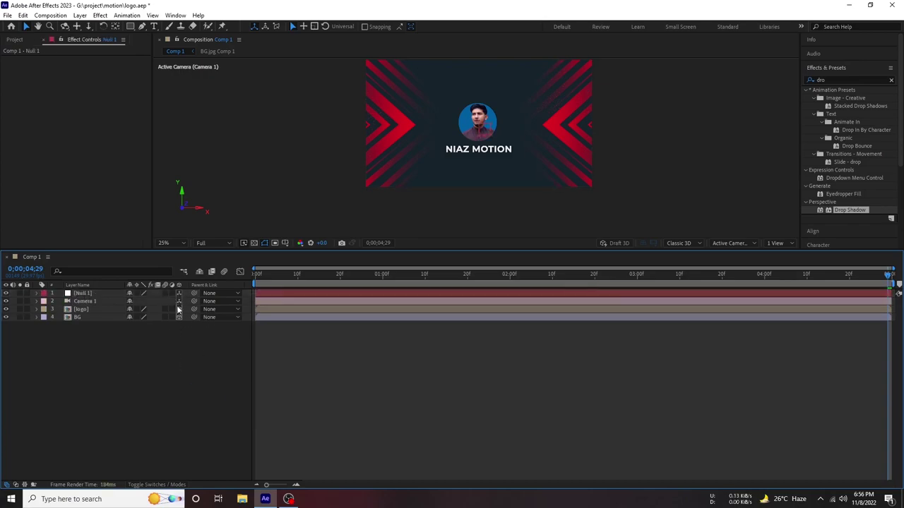
click(83, 293)
- Scale Null 1 to 137% and attempt to centre it, dismissing the 3D alignment errors
key(s)
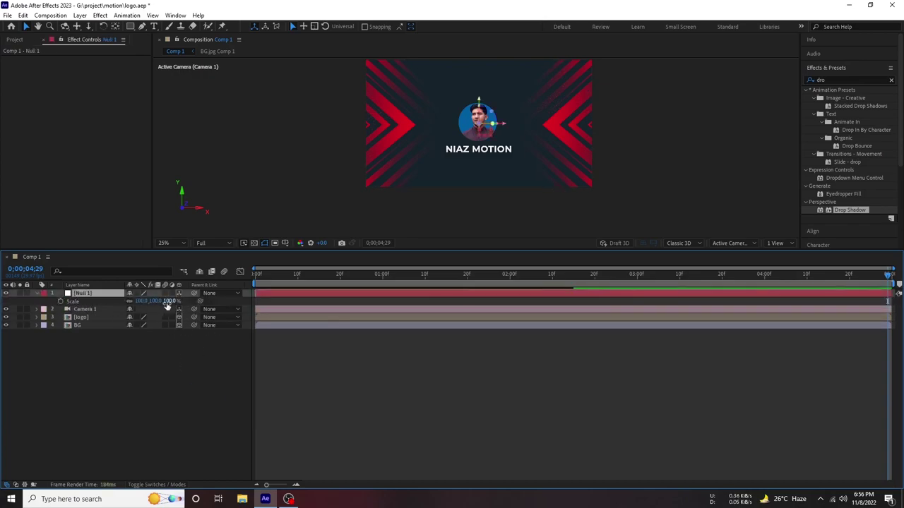
drag(169, 303, 179, 303)
click(826, 67)
click(827, 82)
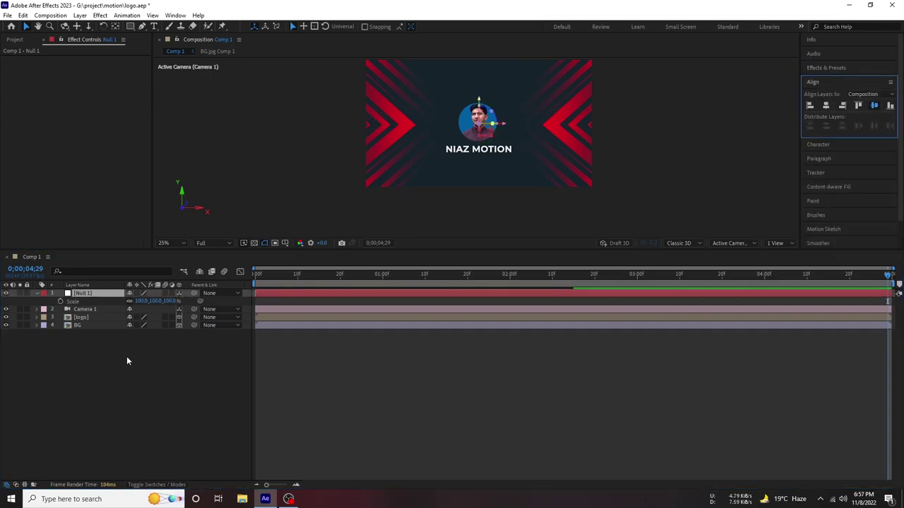
click(826, 105)
click(514, 264)
click(826, 105)
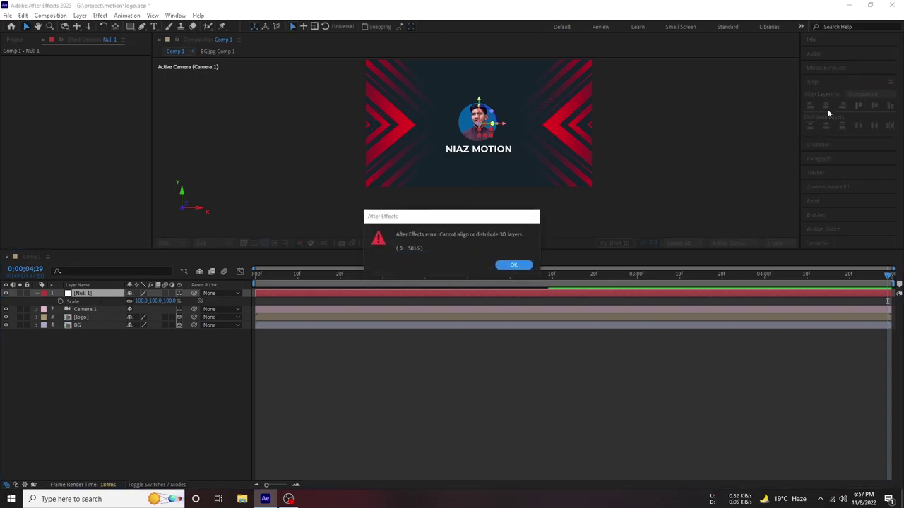
click(513, 265)
- Raise Null 1's Scale from 150% through 193% to 250%
key(shift+r)
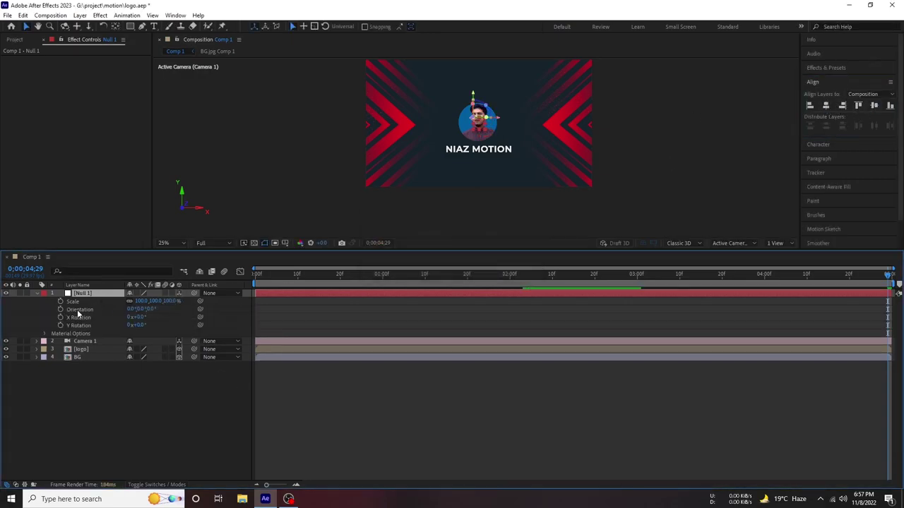
click(38, 293)
key(s)
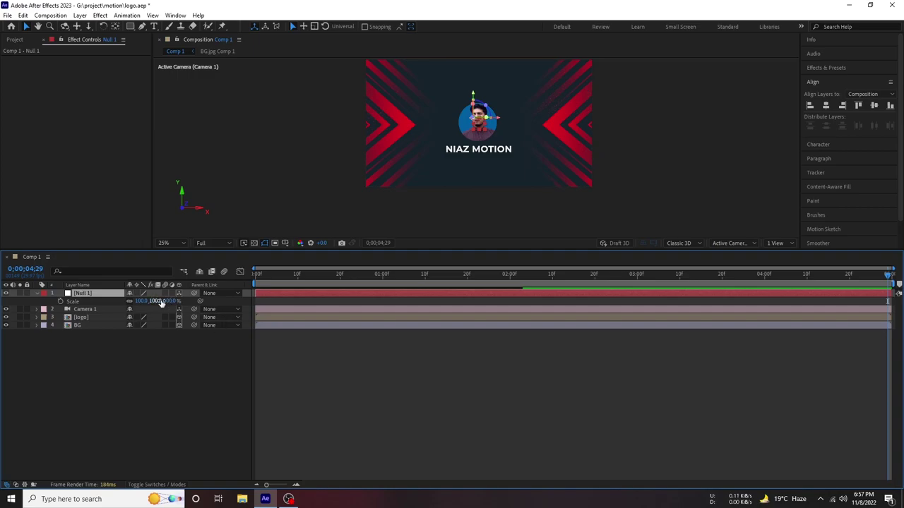
drag(141, 301, 201, 300)
drag(165, 301, 215, 303)
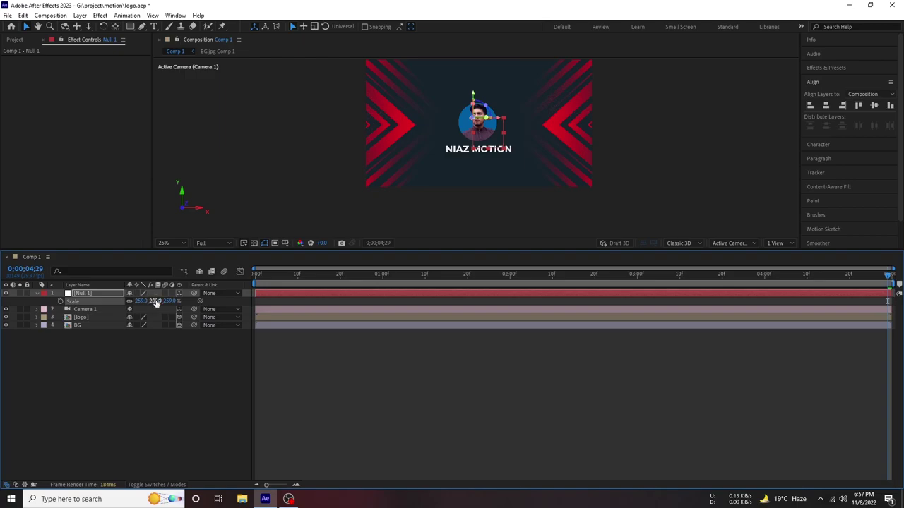
text(250)
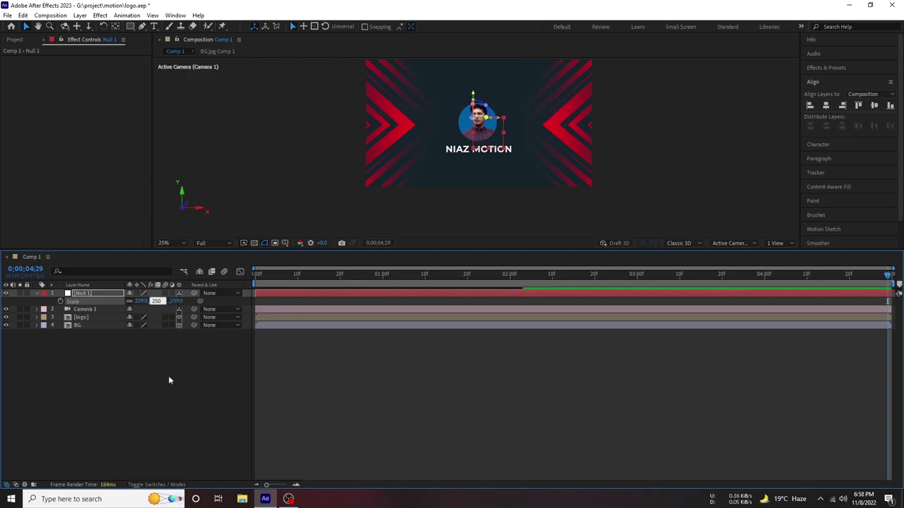
click(63, 302)
- Reduce Null 1's Scale at the last frame and scrub to check the zoom
key(Home)
key(shift+p)
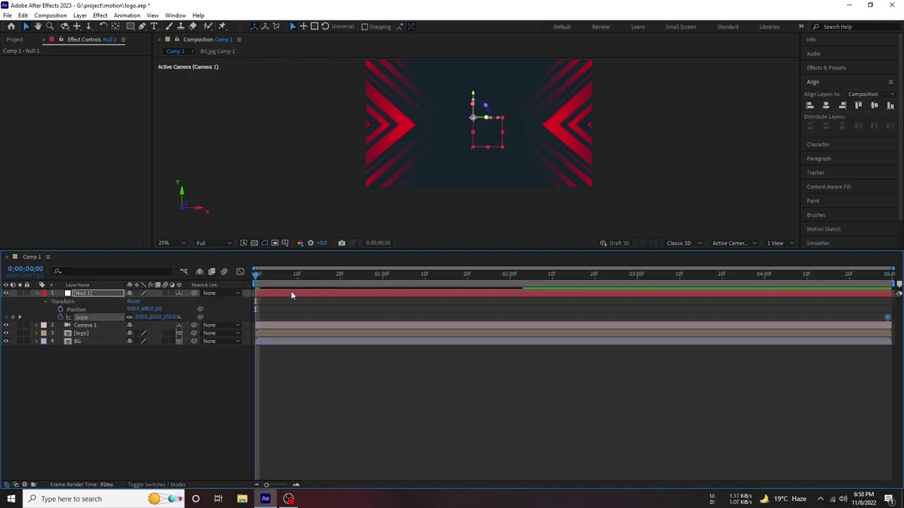
drag(268, 283, 870, 279)
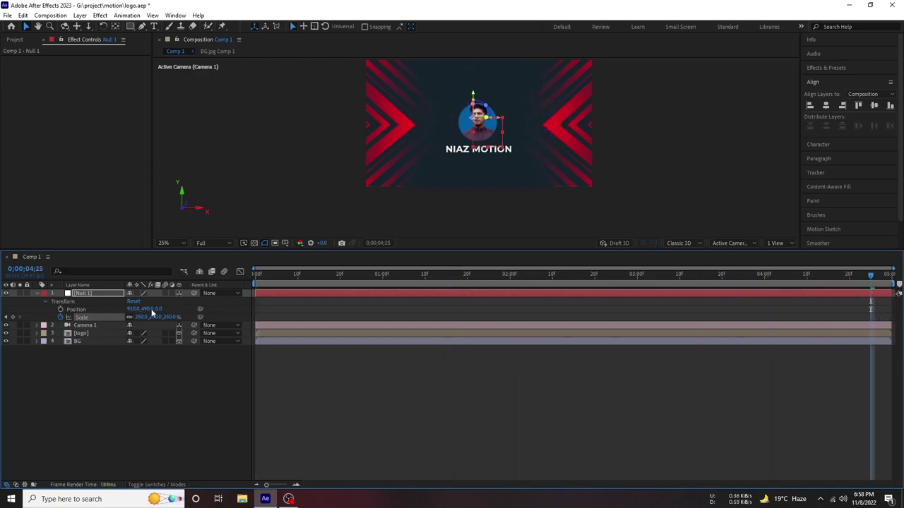
key(End)
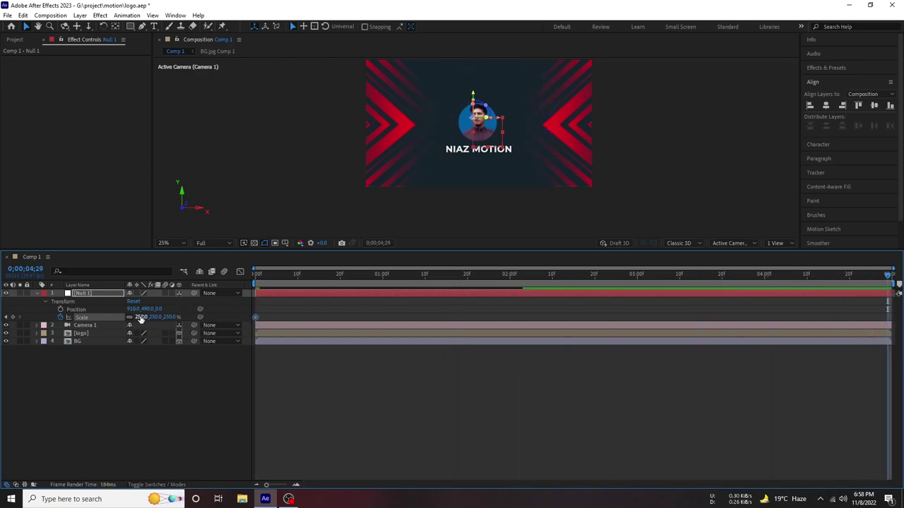
drag(141, 318, 137, 319)
drag(280, 284, 827, 284)
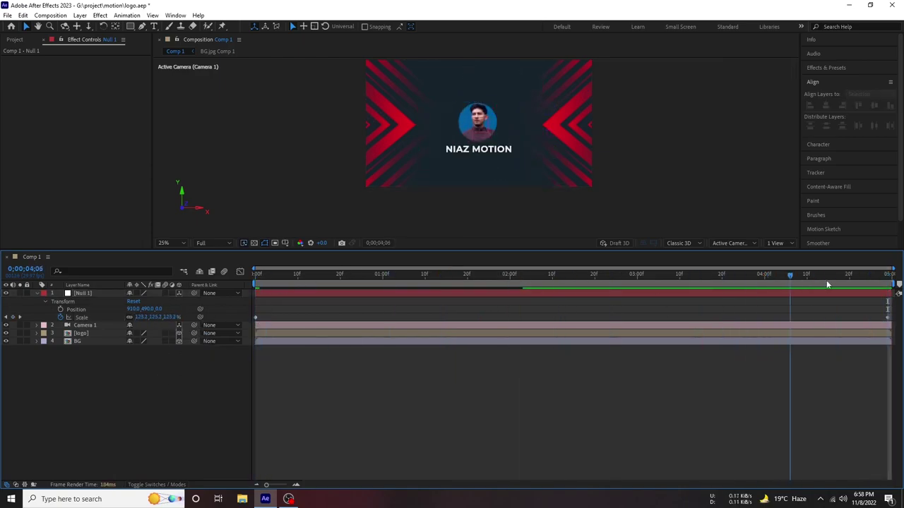
- Parent Camera 1 to Null 1 and preview the animation from the start
key(Home)
key(u)
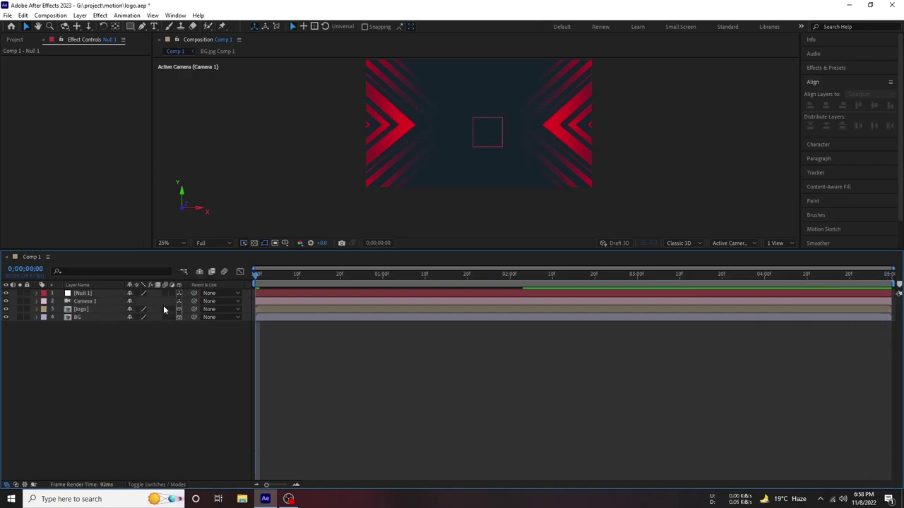
drag(194, 300, 82, 293)
key(space)
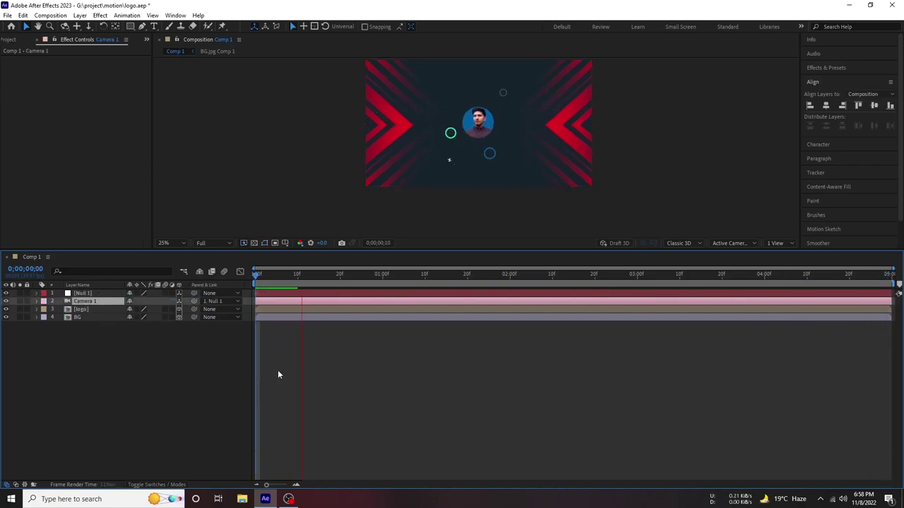
key(space)
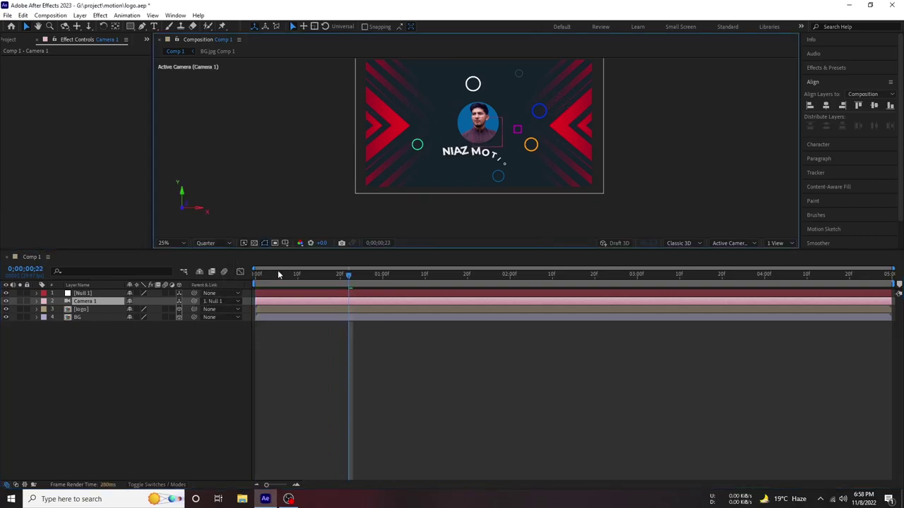
key(Home)
key(space)
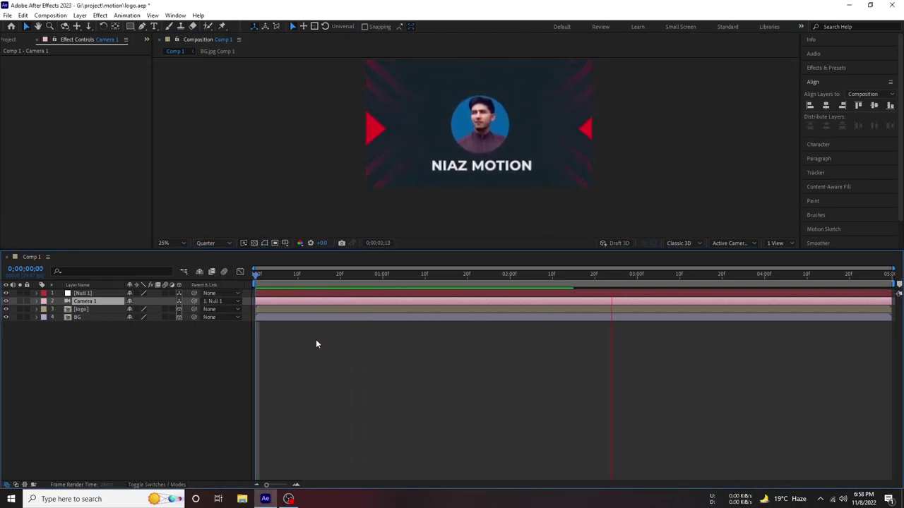
key(space)
- Move the Scale keyframe earlier to about 2;19 and preview the timing
click(712, 293)
key(u)
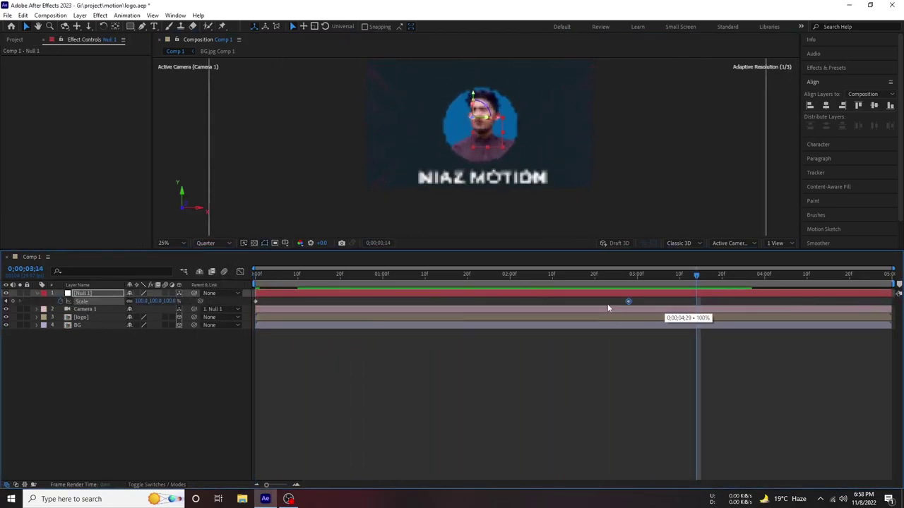
drag(609, 301, 590, 301)
key(Home)
drag(256, 273, 592, 273)
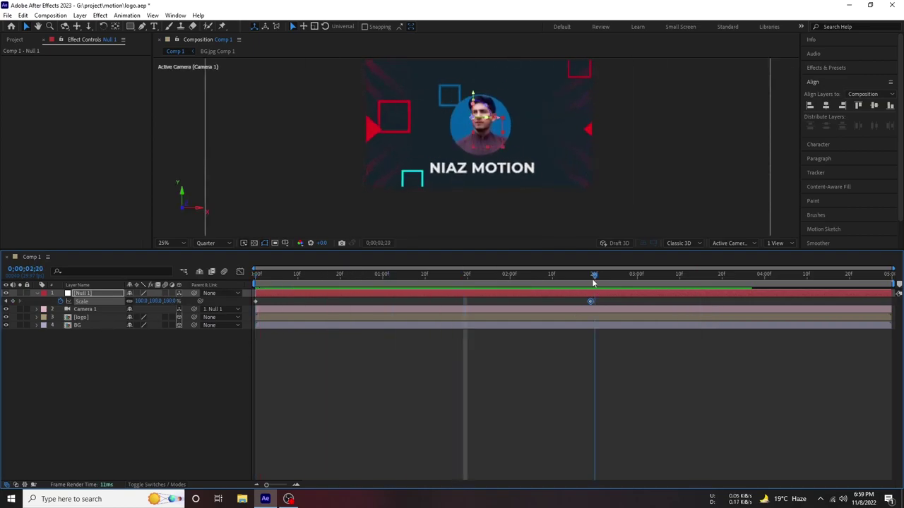
key(Home)
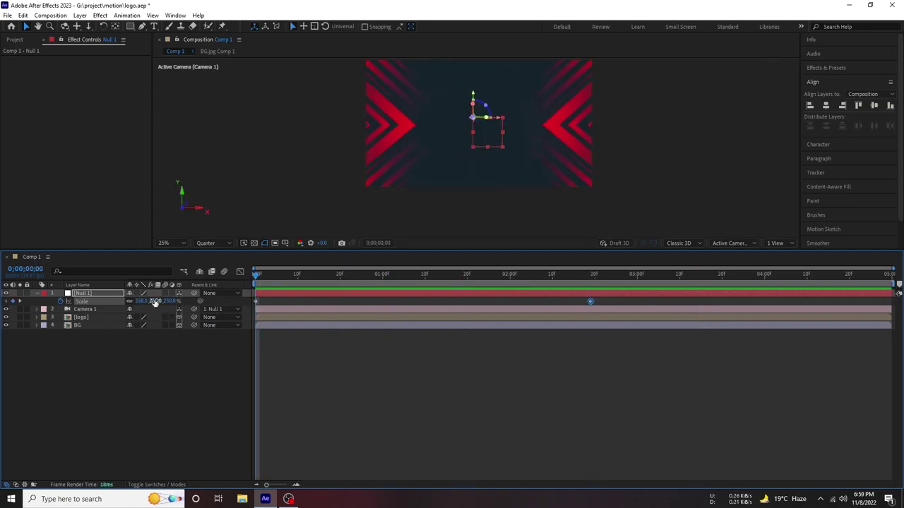
key(Return)
key(space)
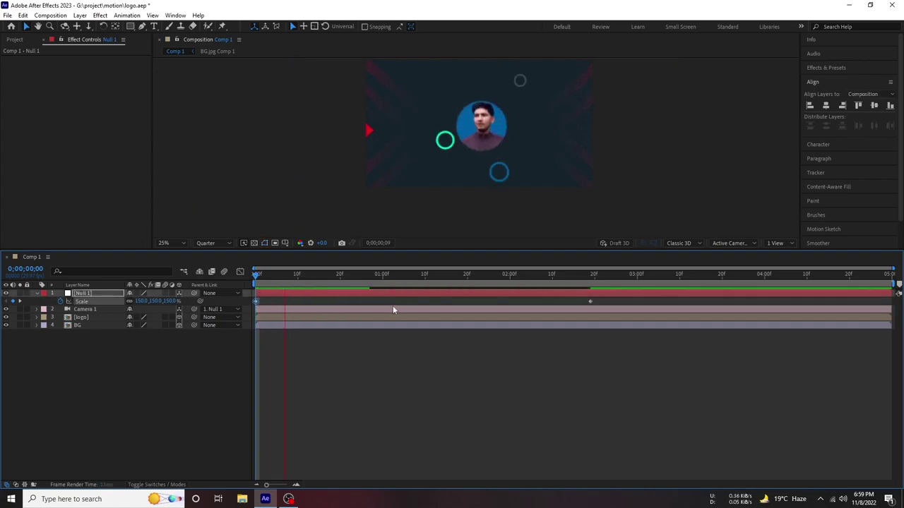
key(space)
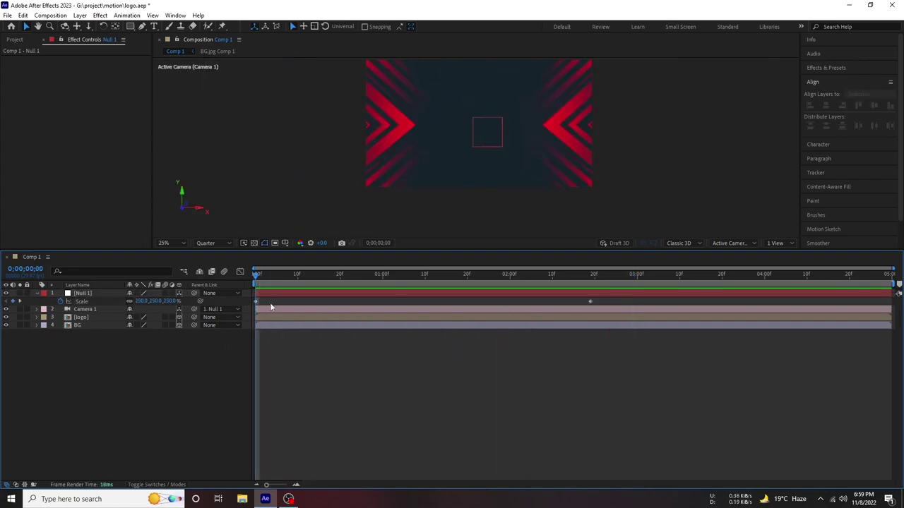
- Fit the composition in the viewer and move the second Scale keyframe to the comp end
click(255, 301)
key(Return)
key(space)
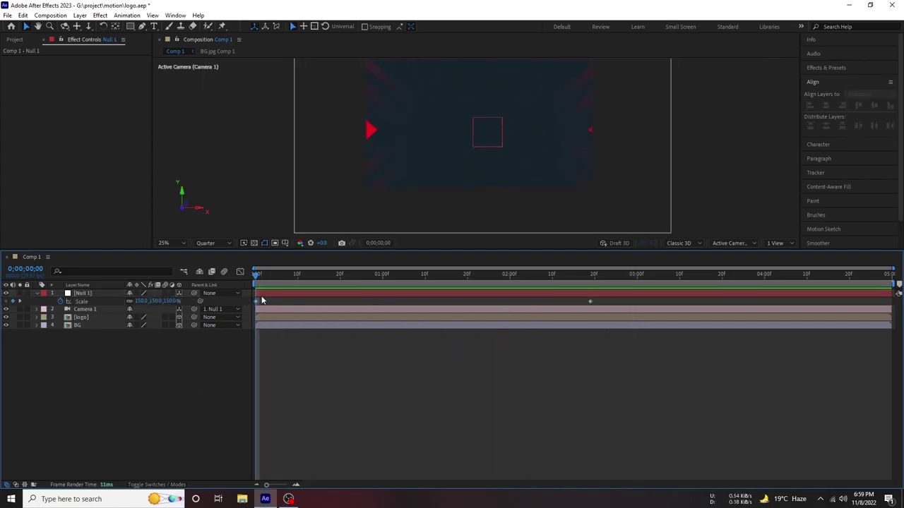
click(169, 243)
click(169, 267)
drag(590, 301, 887, 301)
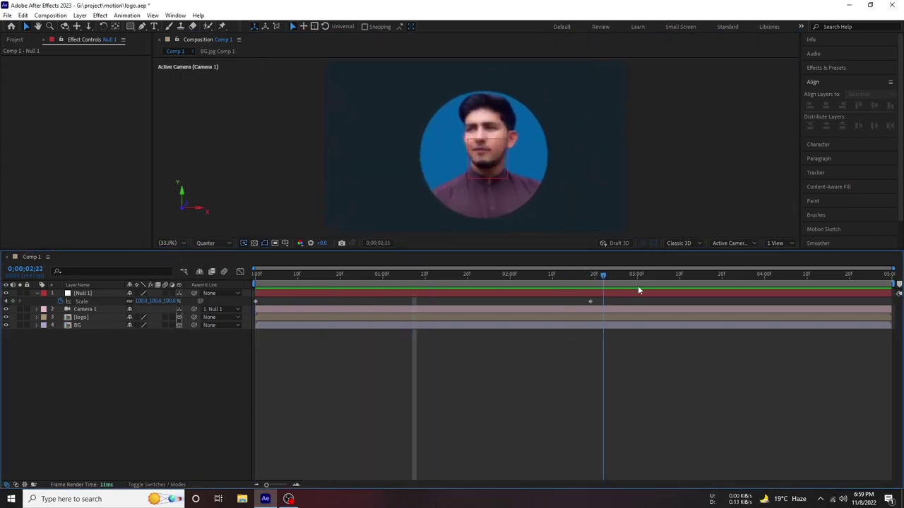
key(Home)
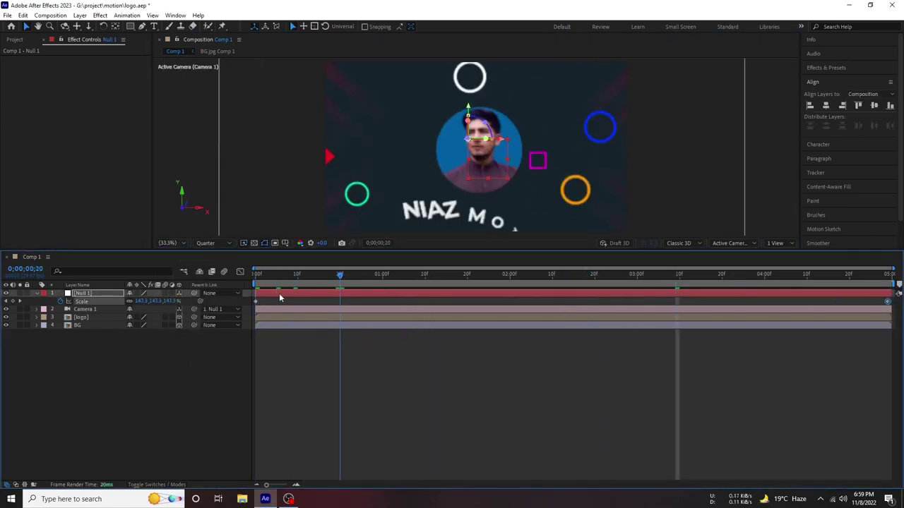
- Set the starting Scale to 250% and the final Scale to about 200%, then preview
drag(145, 301, 184, 301)
key(space)
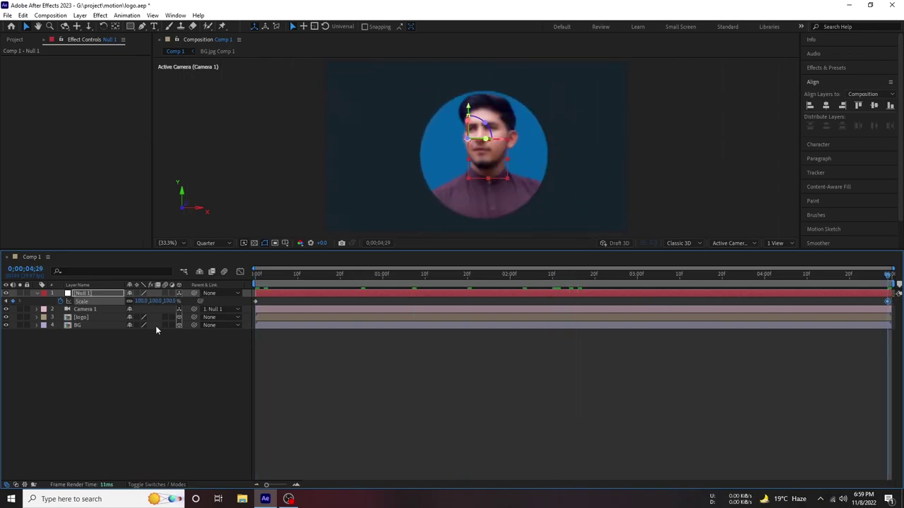
drag(143, 301, 194, 302)
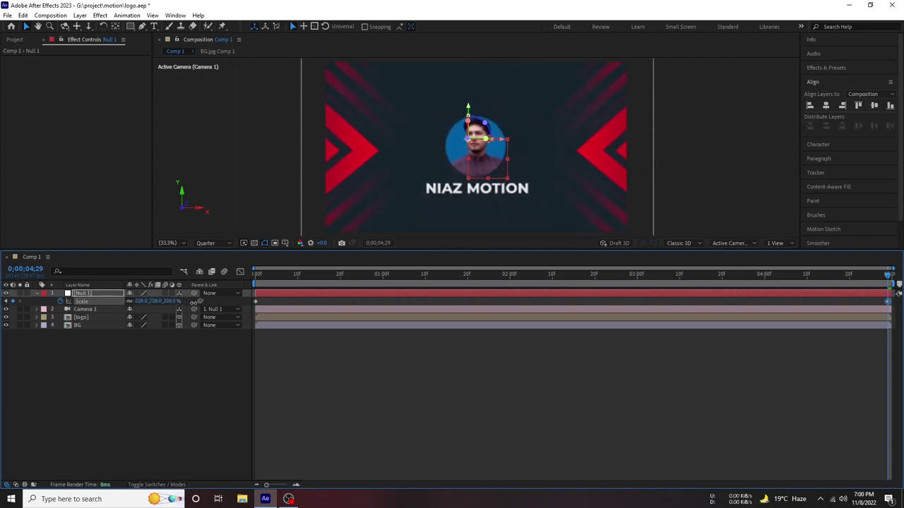
key(space)
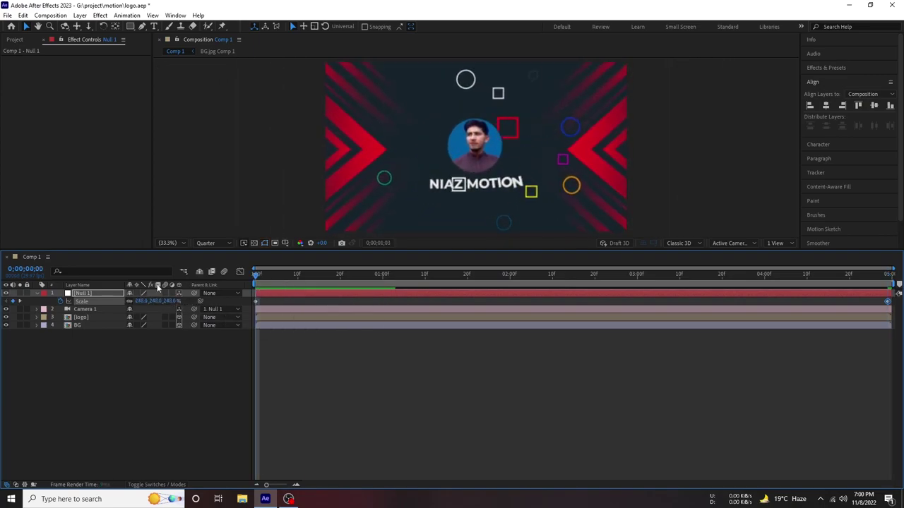
key(space)
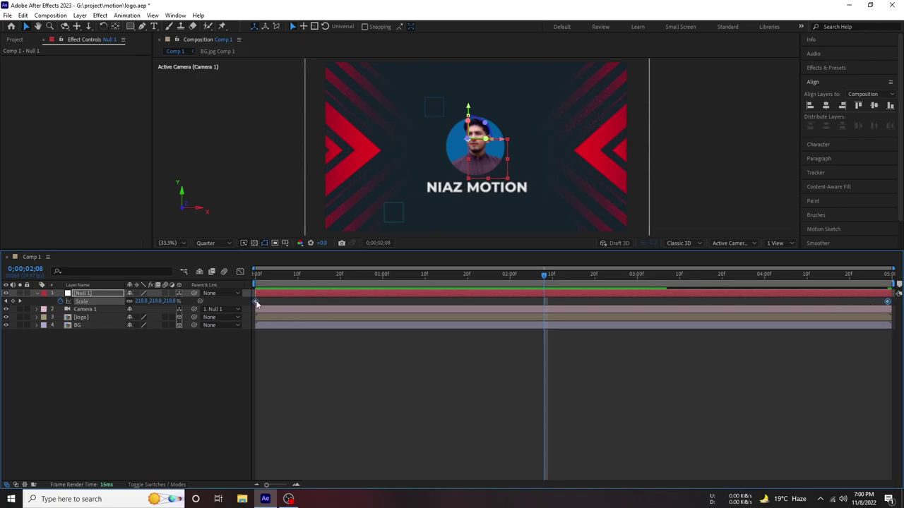
click(240, 273)
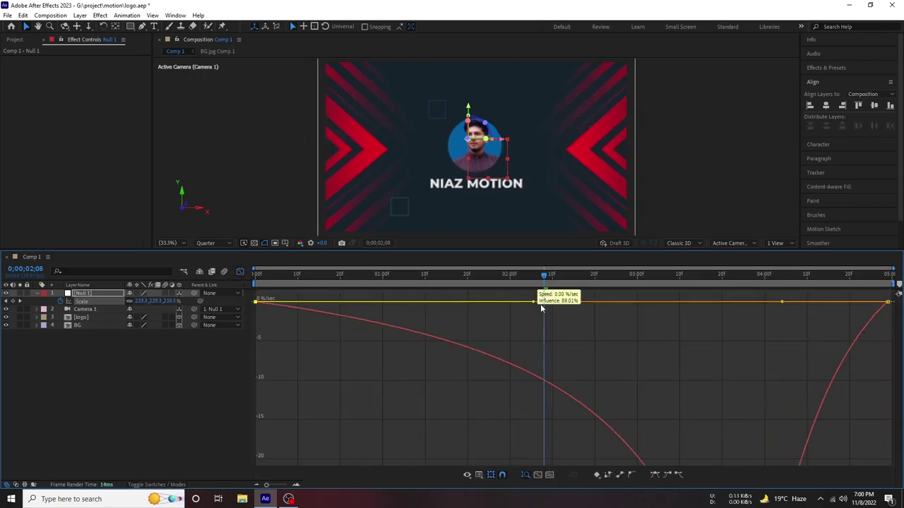
- Reshape the Scale speed curve: shorter first-keyframe influence, longer last-keyframe influence, then preview
drag(370, 305, 570, 302)
key(space)
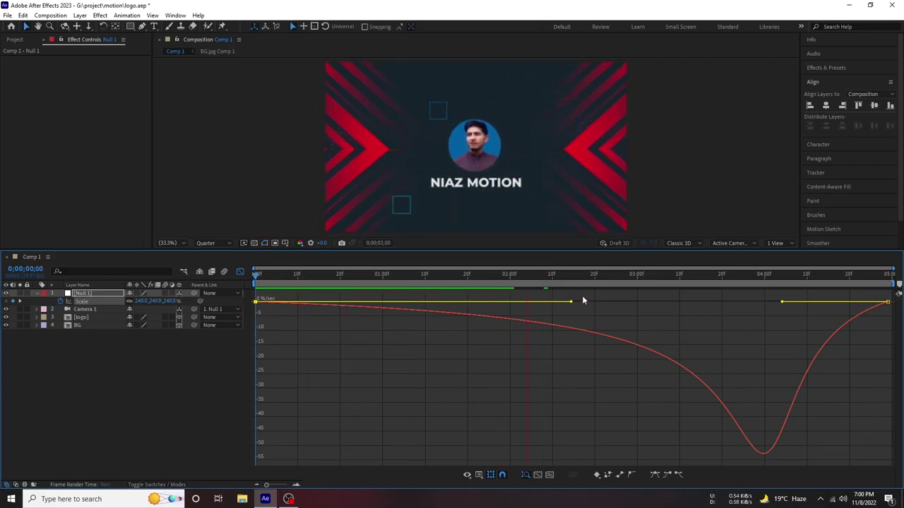
drag(571, 302, 277, 301)
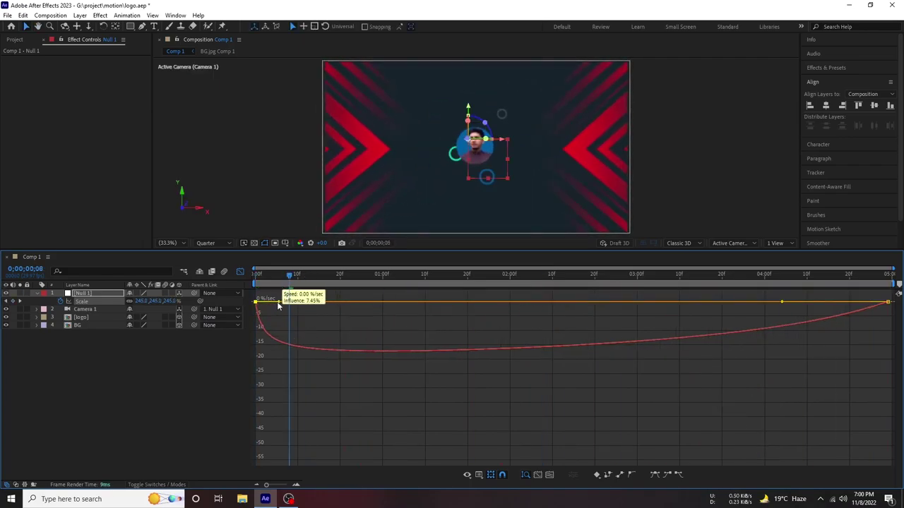
drag(781, 302, 571, 302)
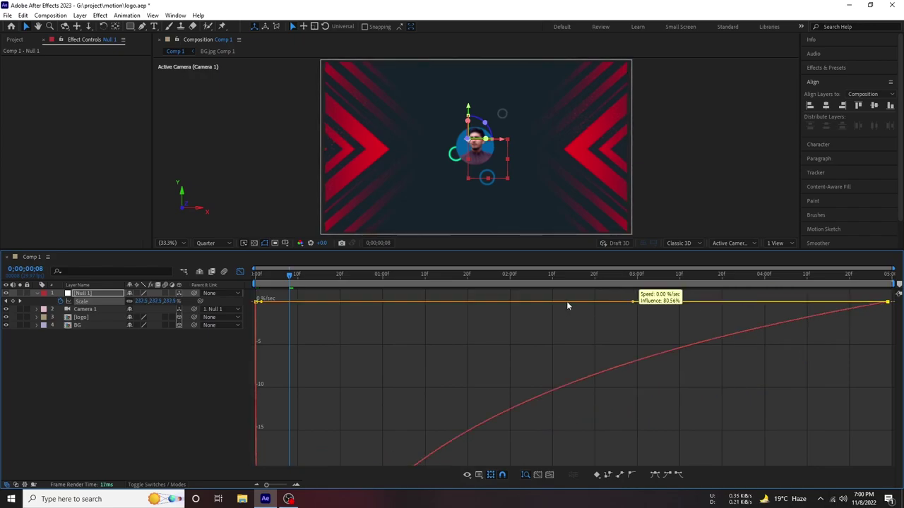
key(space)
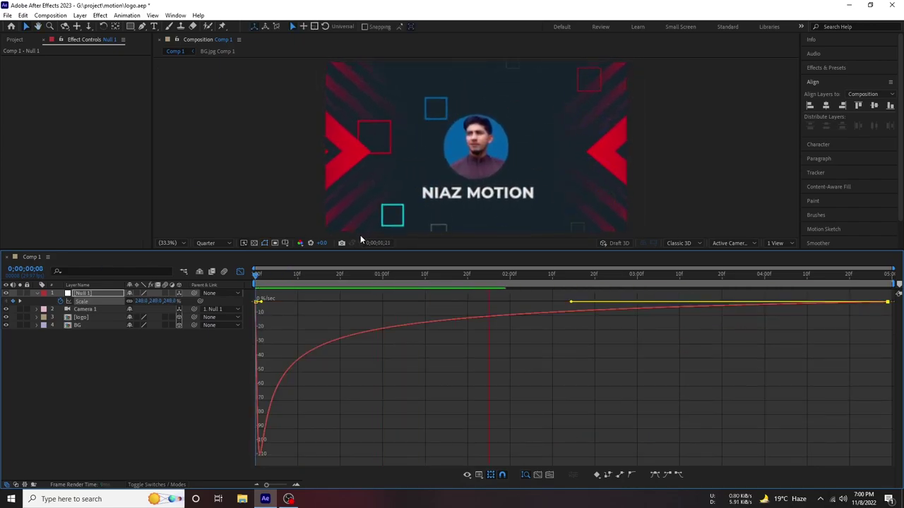
click(240, 271)
- Increase Null 1's Scale at the final frame and preview the zoom
key(space)
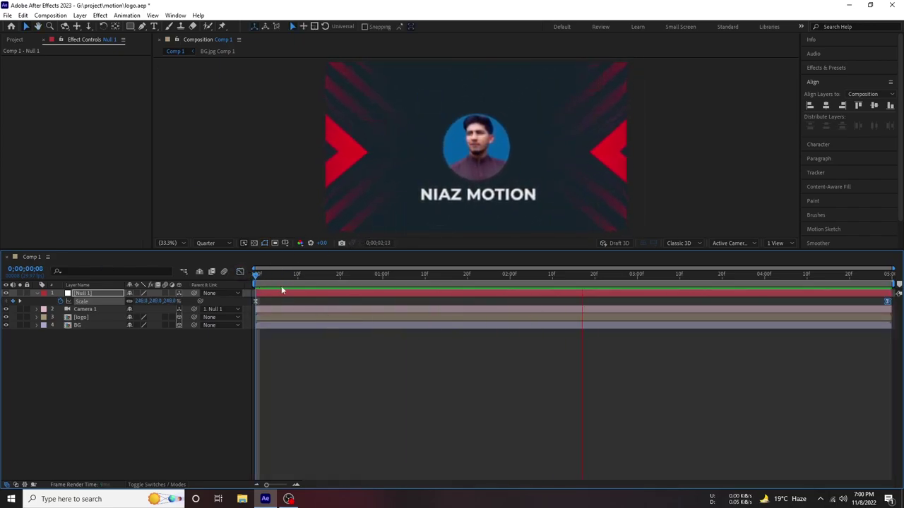
key(space)
key(space)
key(space)
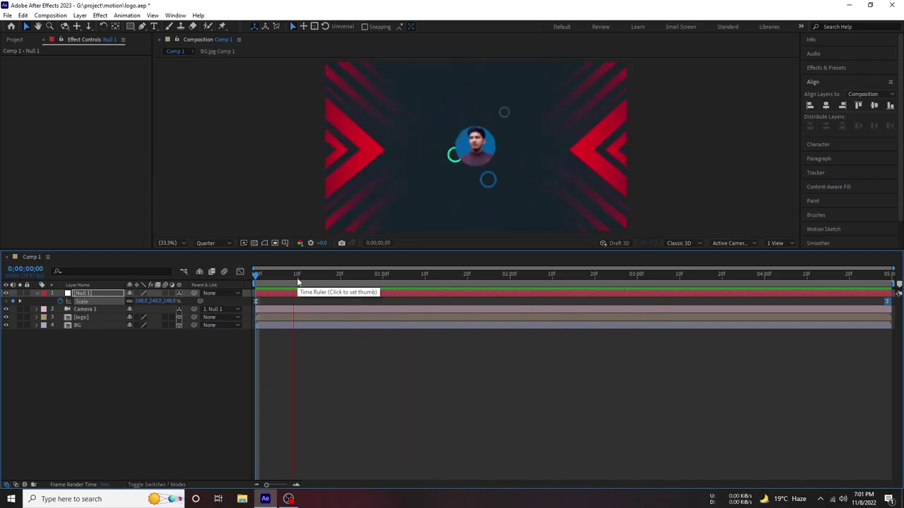
click(398, 274)
click(866, 273)
click(888, 273)
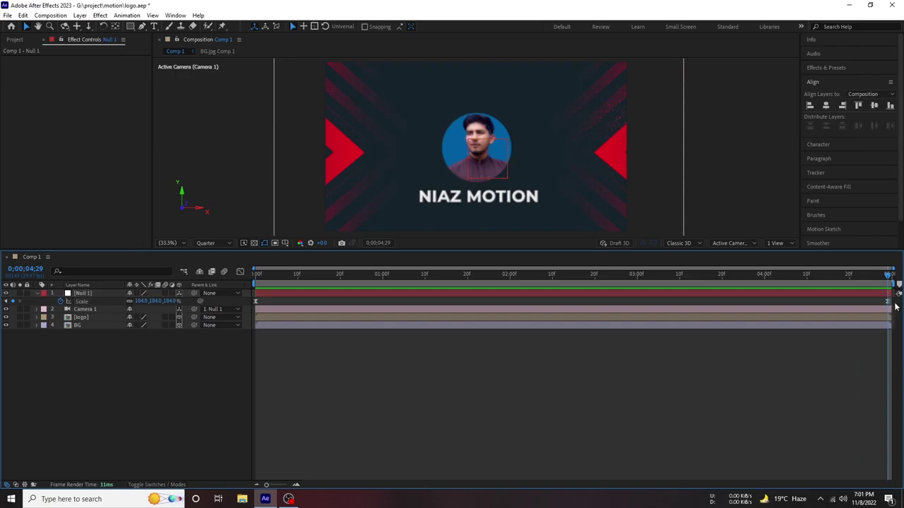
drag(145, 301, 180, 302)
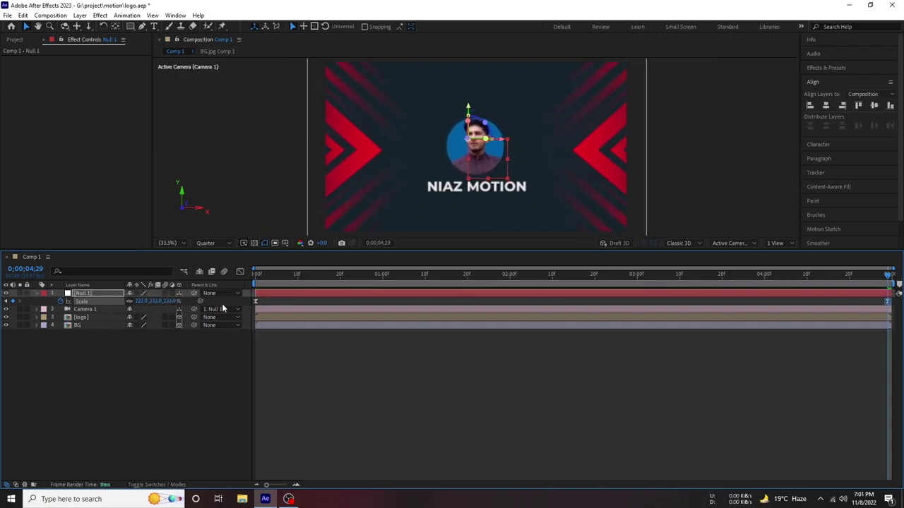
key(space)
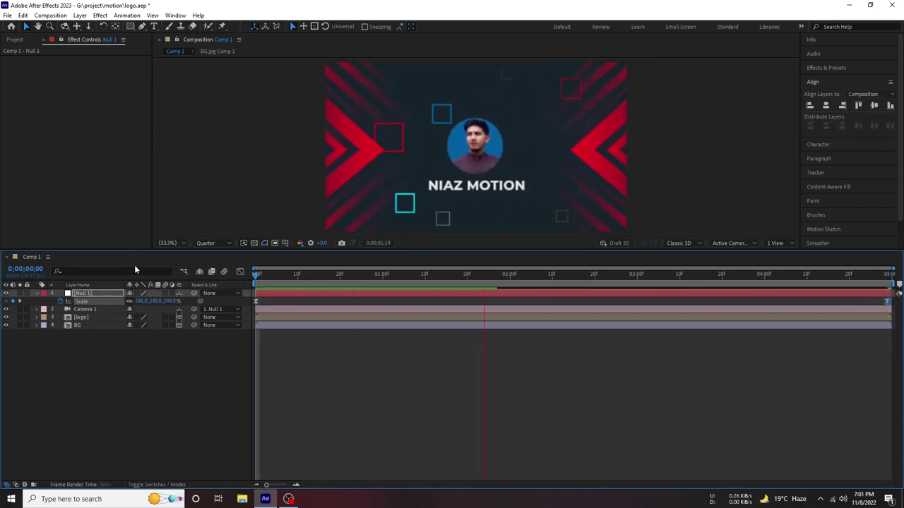
key(space)
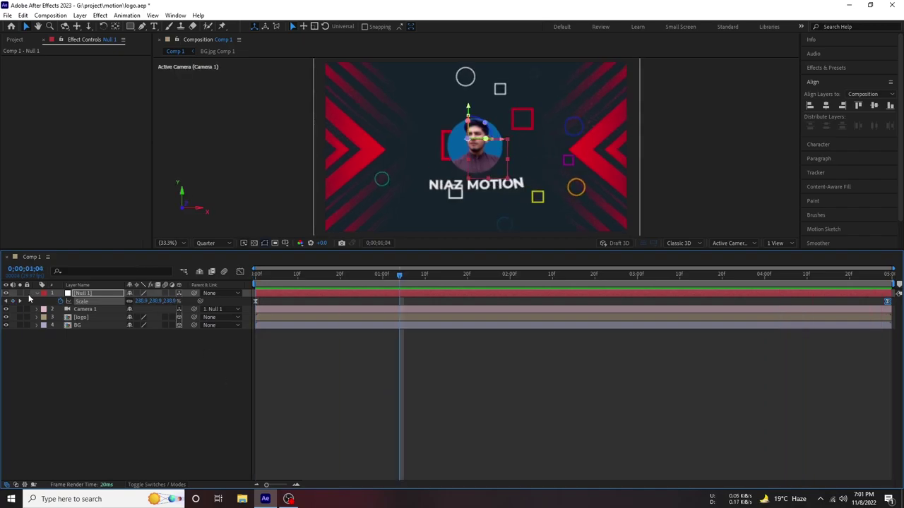
- Select all four layers and pre-compose them into a new comp named mian
key(s)
click(107, 353)
click(14, 39)
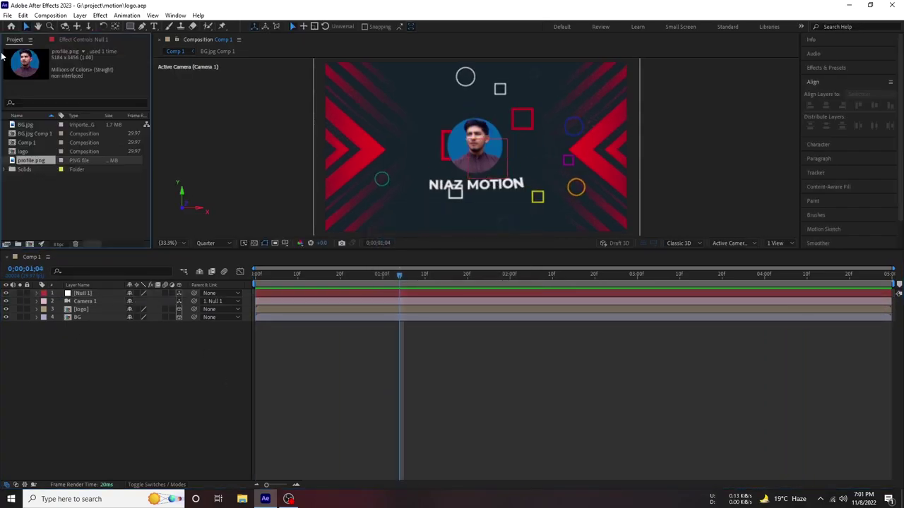
key(ctrl+a)
right_click(96, 305)
click(157, 243)
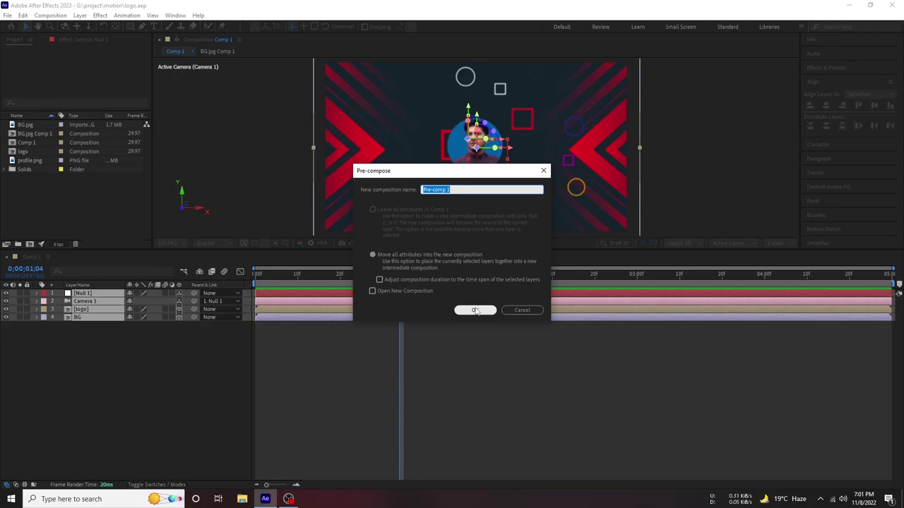
click(473, 310)
click(7, 15)
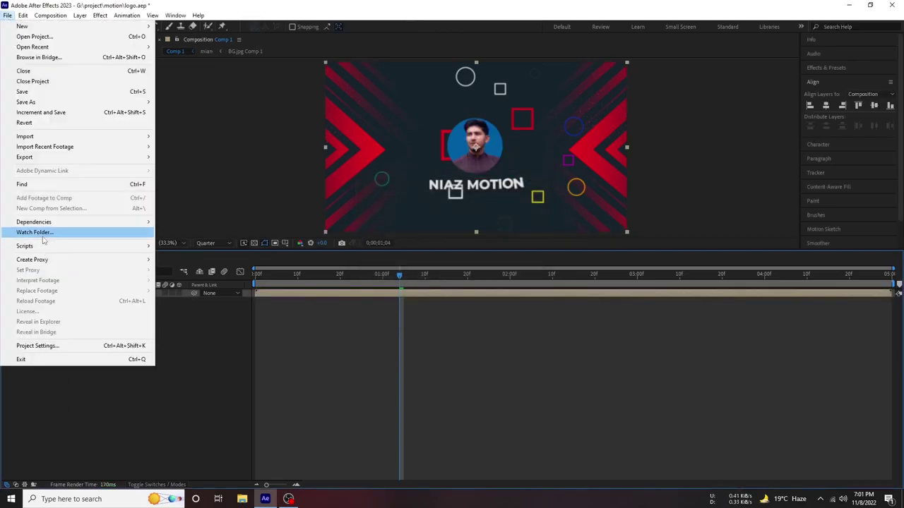
- Queue Comp 1 and render it to logo.mp4 with H.264 – Match Render Settings – 40 Mbps
mouse_move(61, 144)
click(191, 167)
click(64, 313)
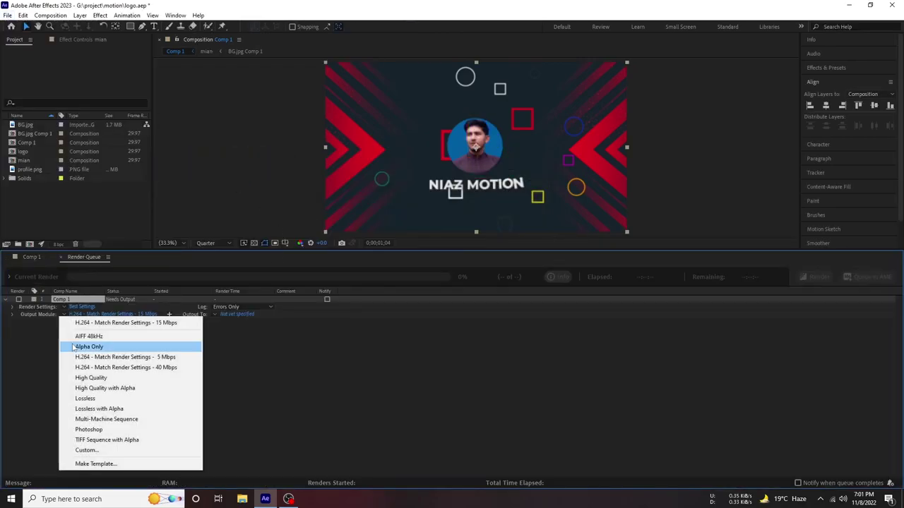
click(106, 349)
click(237, 313)
text(logo)
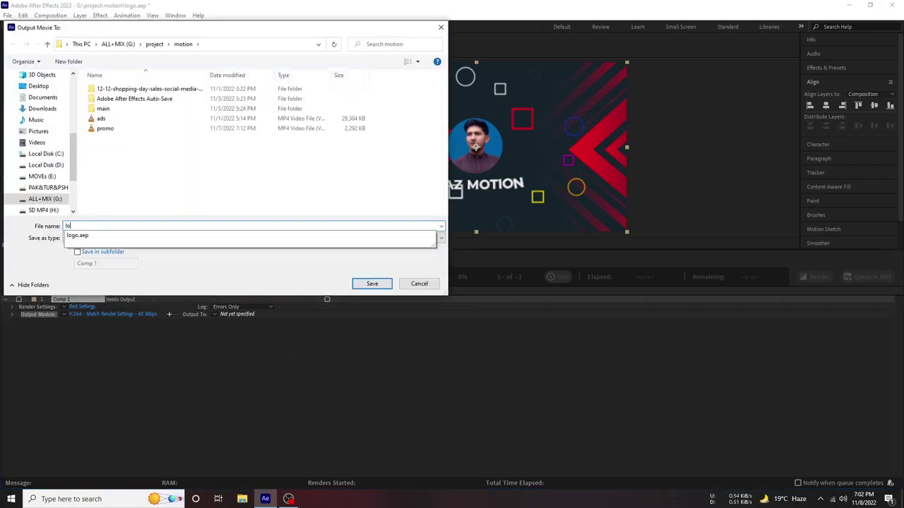
click(382, 286)
click(817, 276)
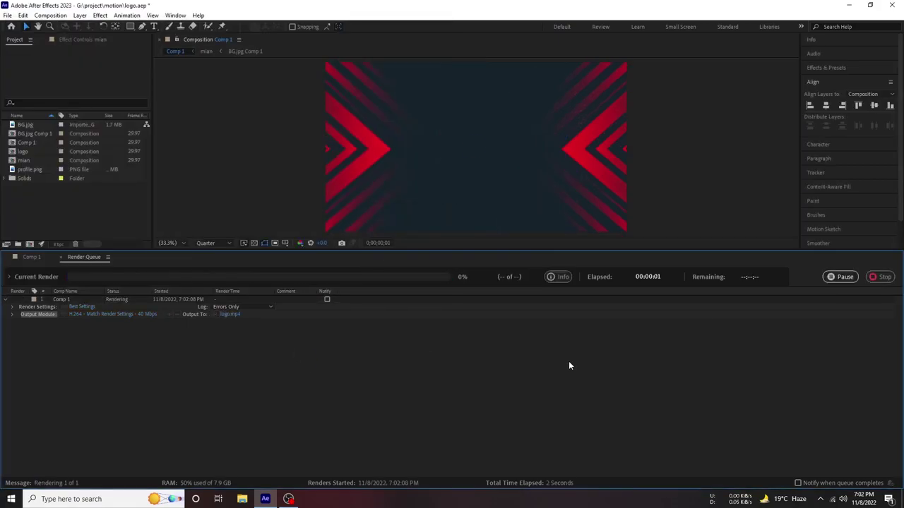